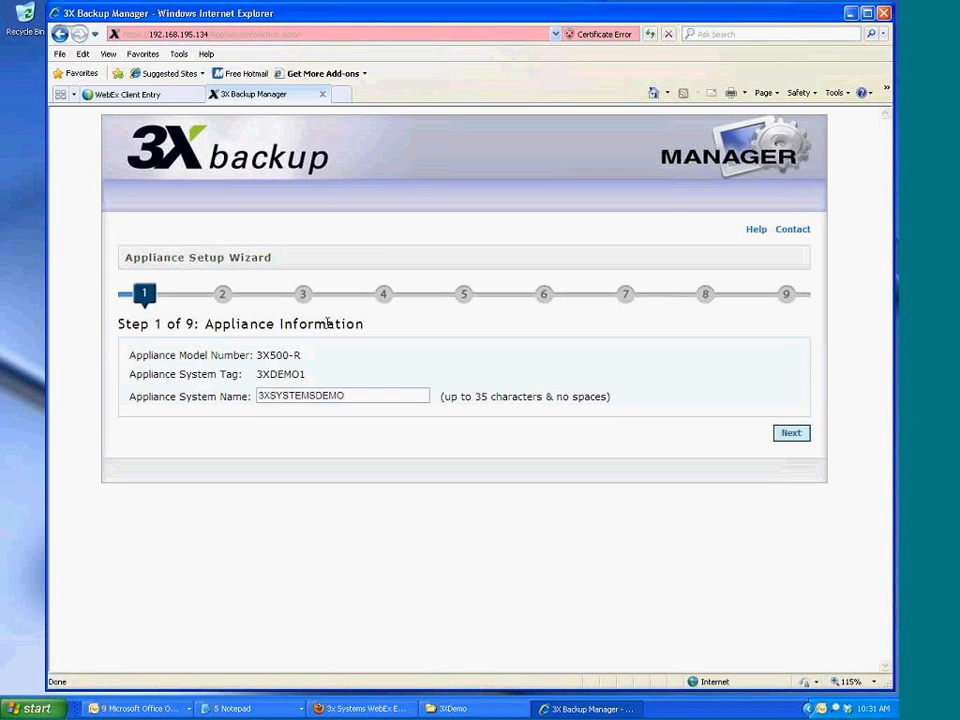
# Enter and confirm the administrator password for the appliance
pyautogui.write('••••••••')
pyautogui.press('Tab')
pyautogui.write('••••••••')
pyautogui.press('Return')
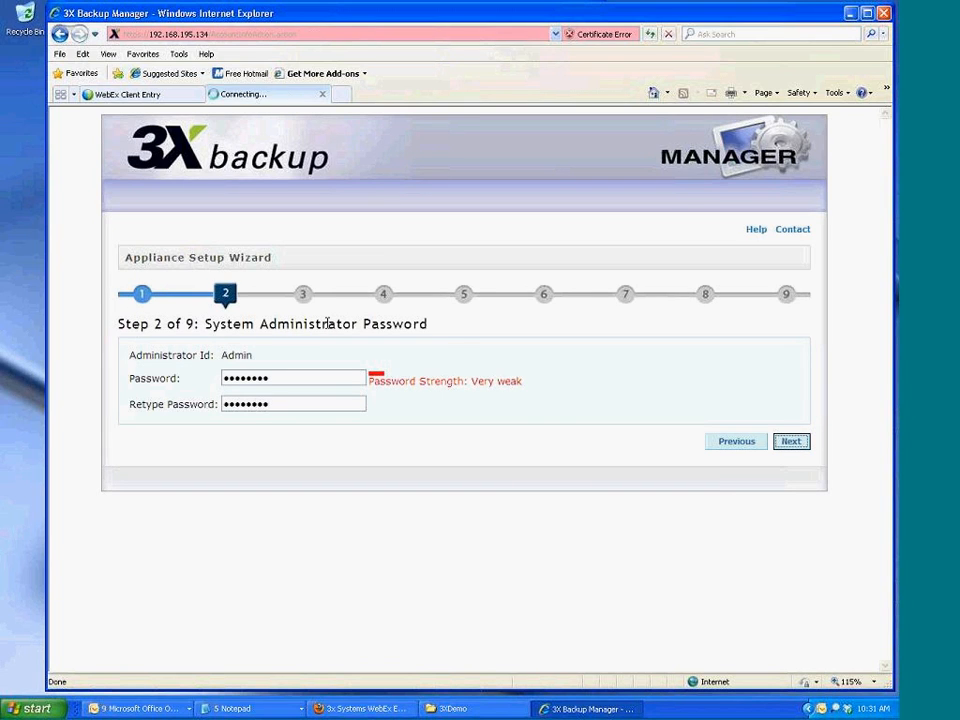
# Enter the primary and secondary contact names and their e-mail addresses
pyautogui.press('Tab')
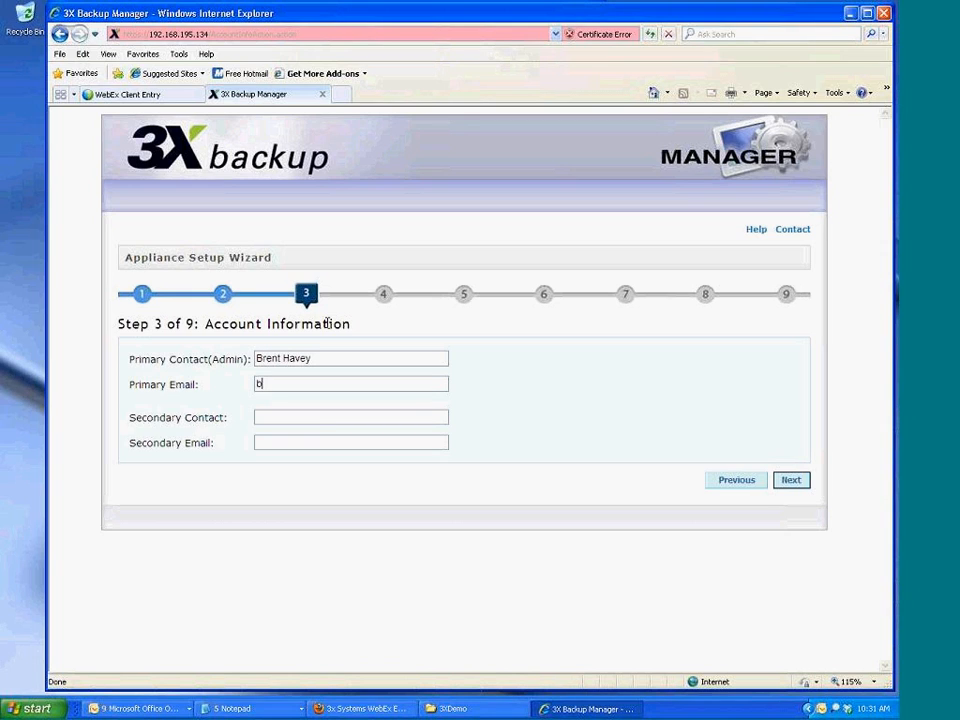
pyautogui.press('Tab')
pyautogui.press('Tab')
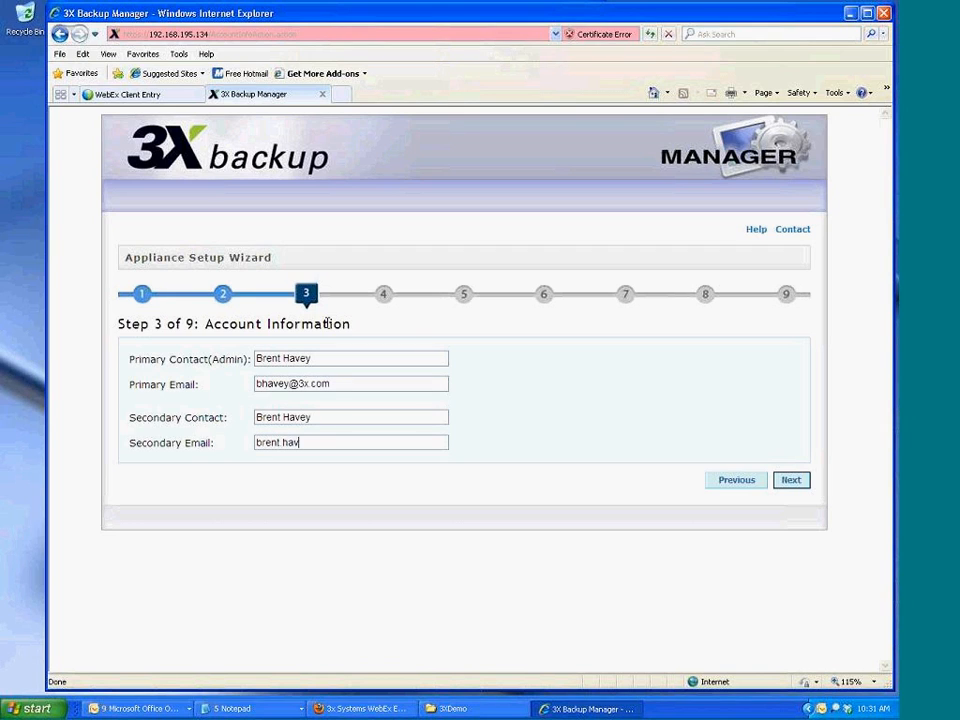
pyautogui.press('Return')
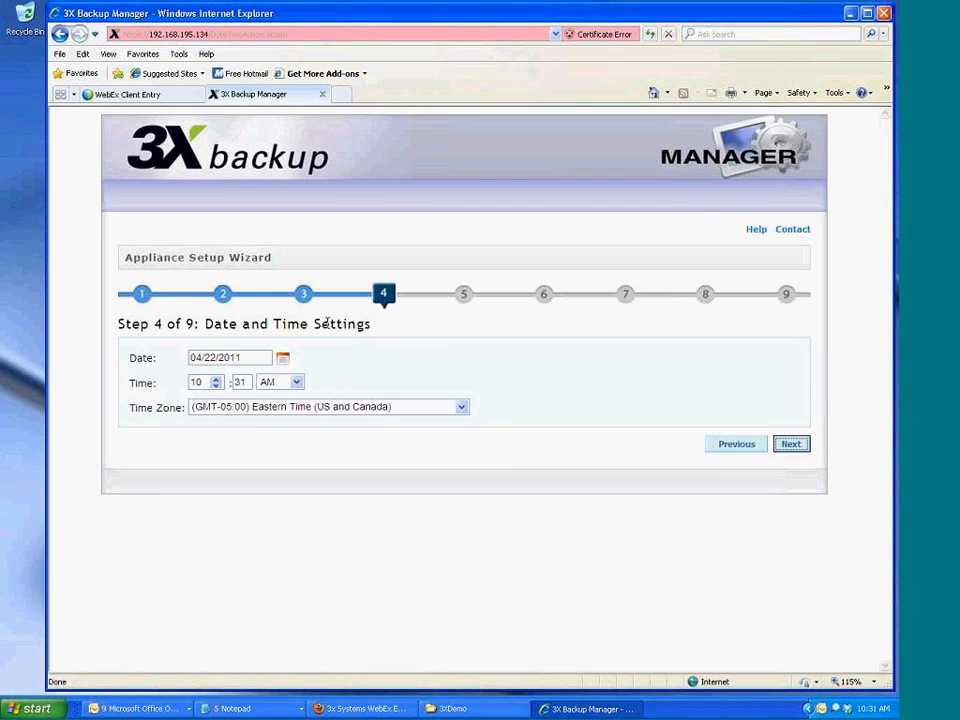
# Keep the default date and time settings and turn backup encryption on
pyautogui.press('Return')
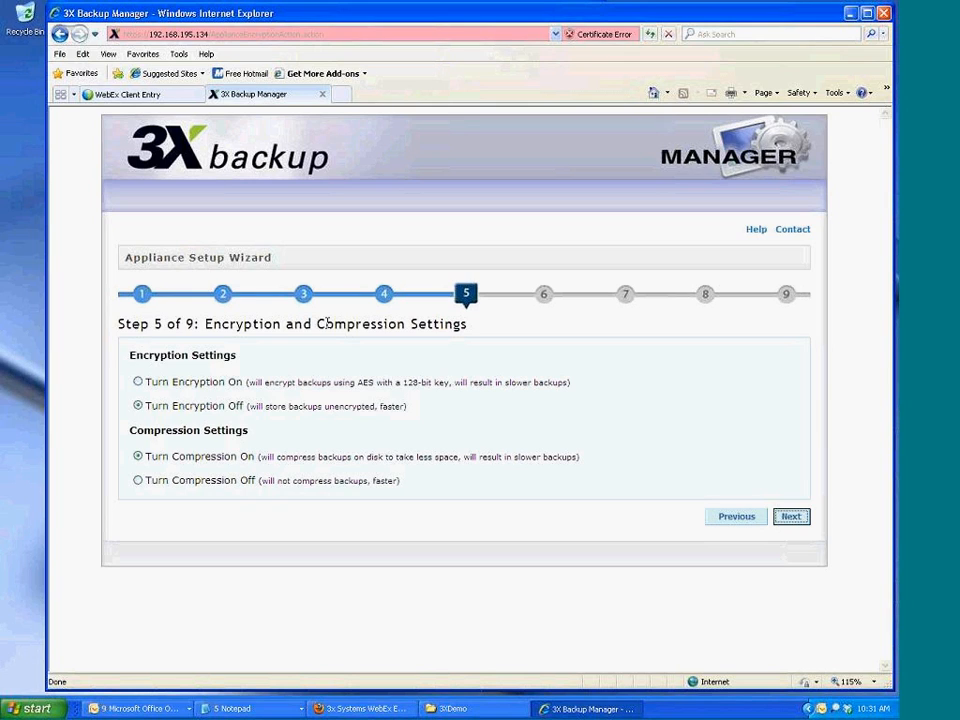
pyautogui.click(165, 381)
pyautogui.click(788, 518)
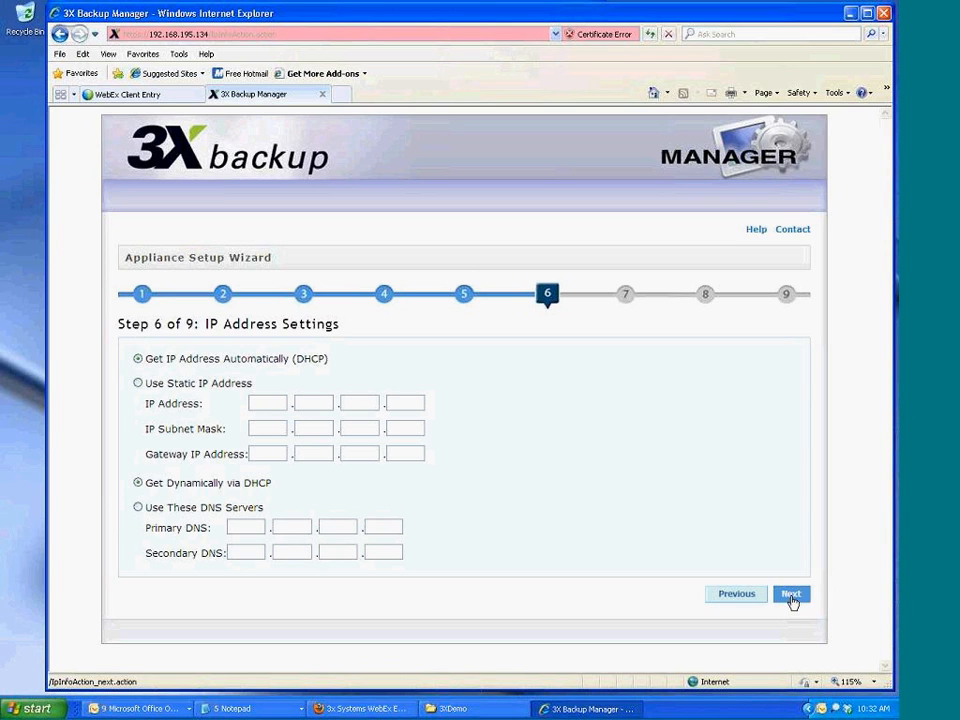
# Keep the default DHCP addressing, host ports and mail server settings
pyautogui.click(791, 594)
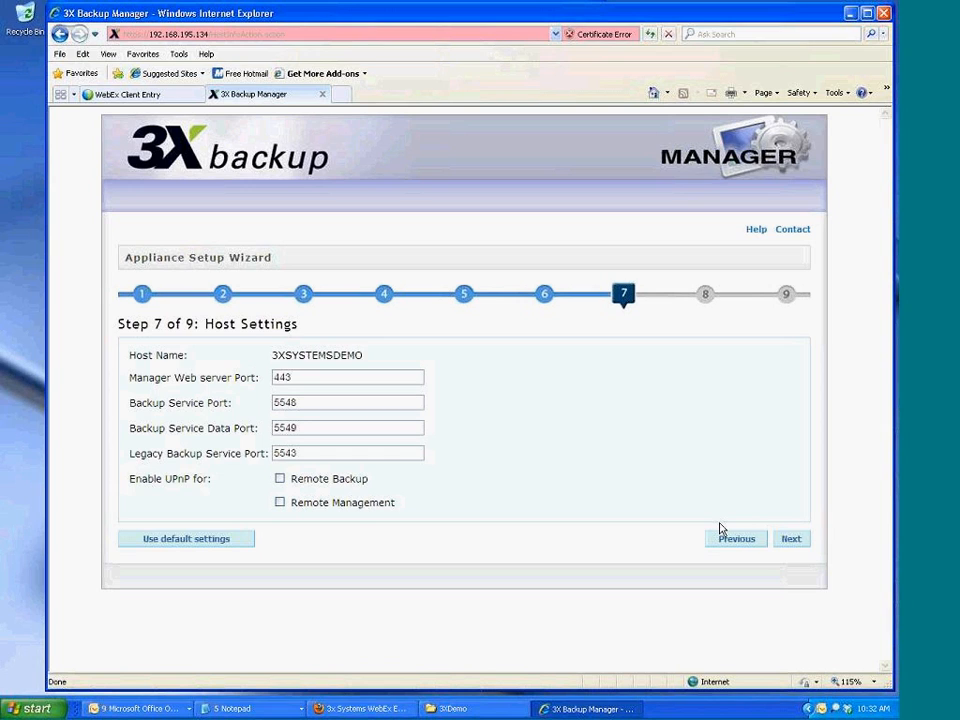
pyautogui.click(789, 540)
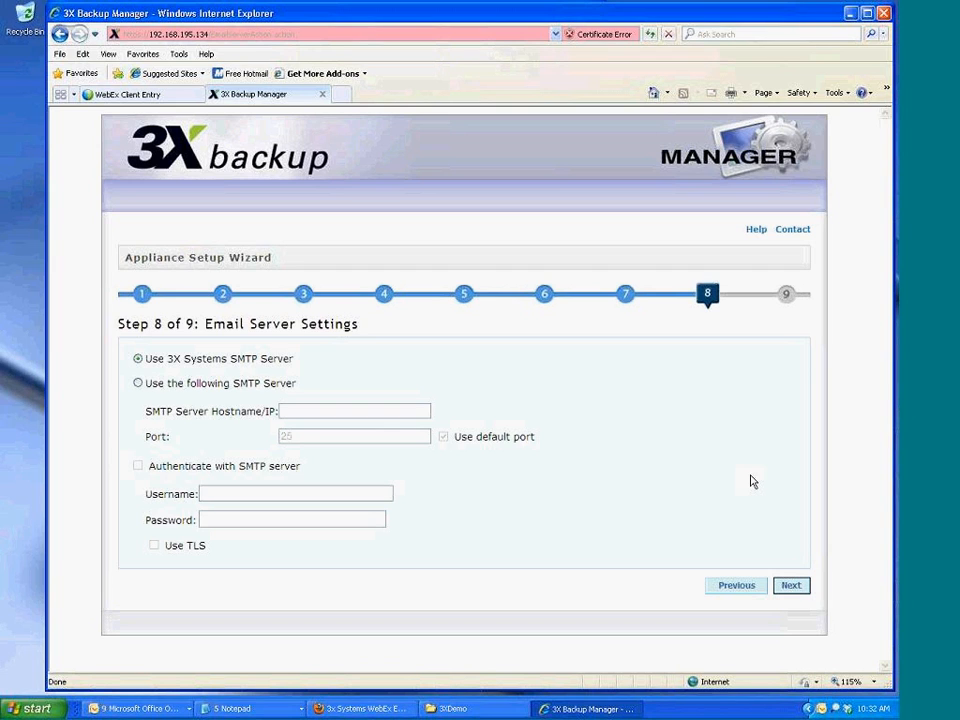
pyautogui.click(790, 587)
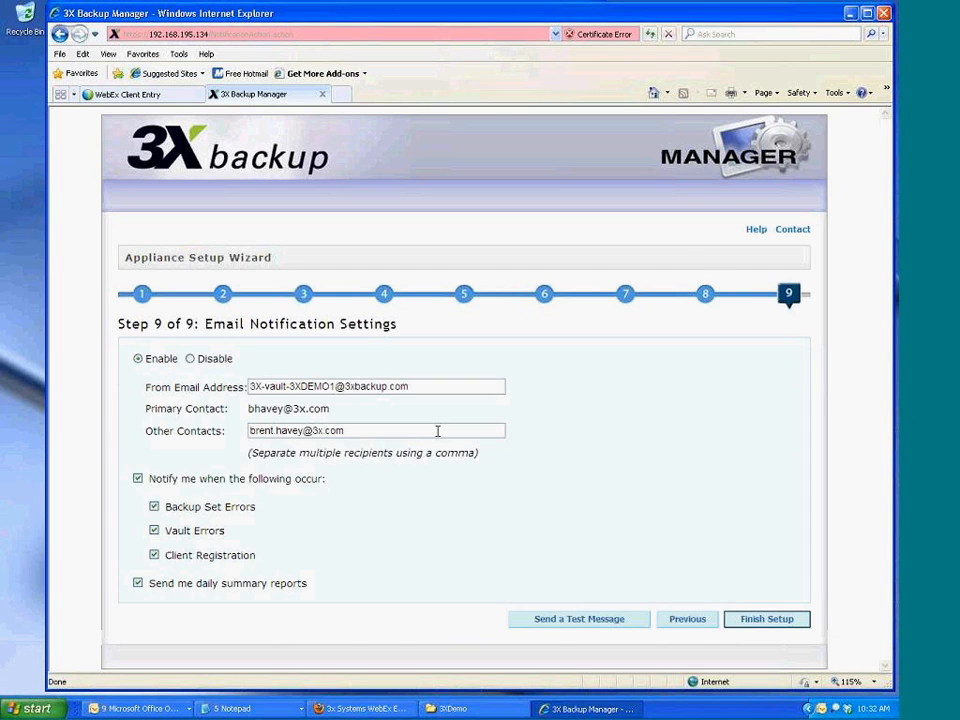
# Append a second e-mail address to Other Contacts and finish the appliance setup
pyautogui.click(437, 431)
pyautogui.click(763, 621)
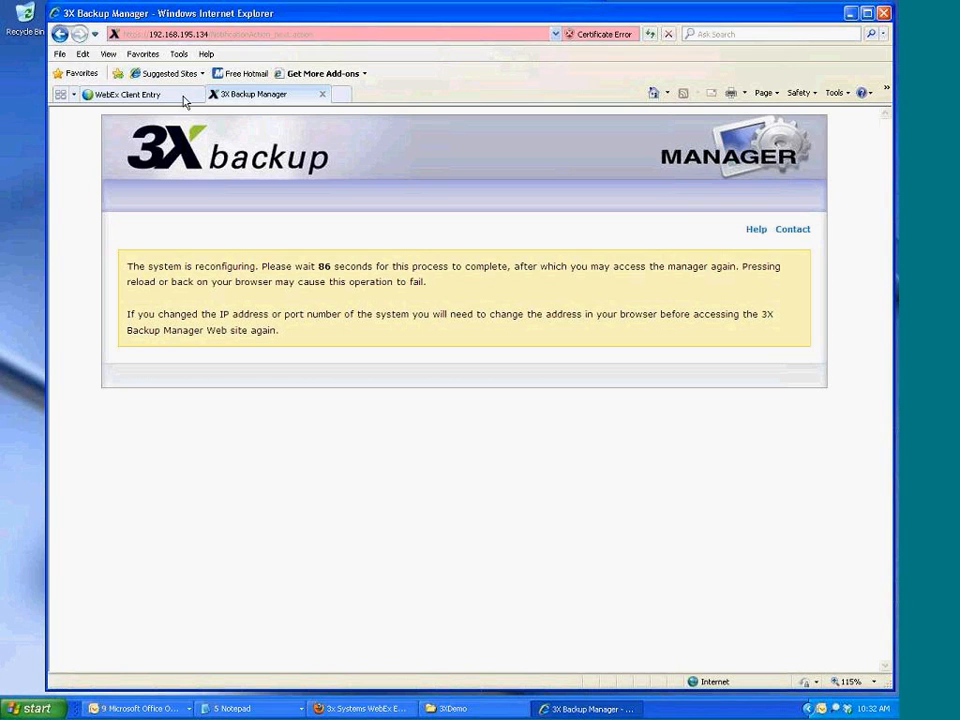
pyautogui.click(211, 33)
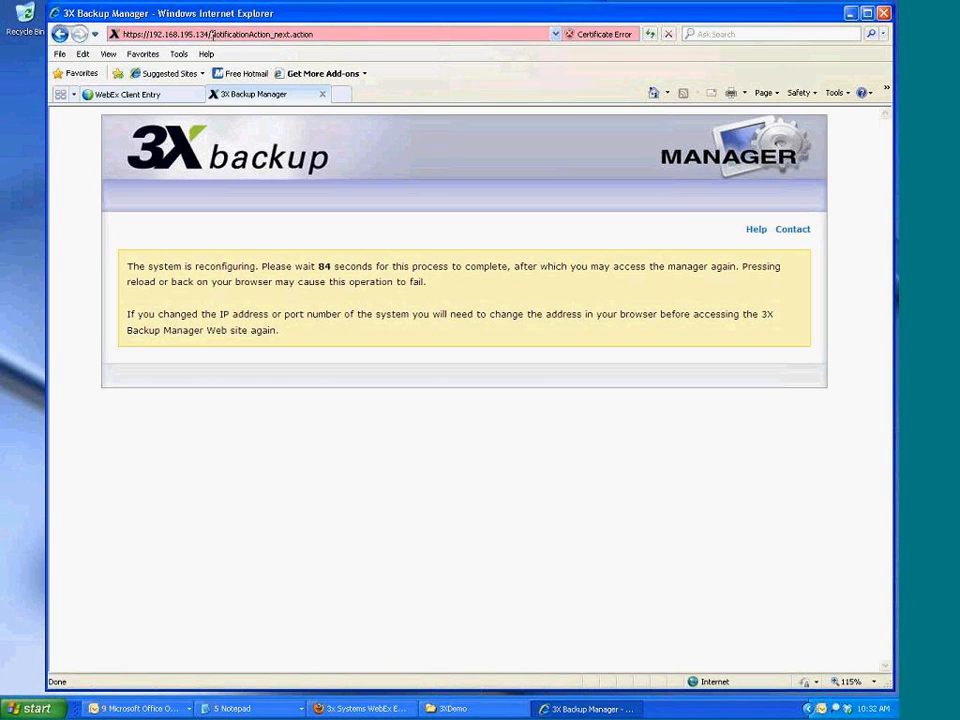
pyautogui.click(329, 32)
pyautogui.press('BackSpace')
pyautogui.press('BackSpace')
pyautogui.press('BackSpace')
pyautogui.press('BackSpace')
pyautogui.press('BackSpace')
pyautogui.press('BackSpace')
pyautogui.press('BackSpace')
pyautogui.press('BackSpace')
pyautogui.press('BackSpace')
pyautogui.press('BackSpace')
pyautogui.press('BackSpace')
pyautogui.press('BackSpace')
pyautogui.press('BackSpace')
pyautogui.press('BackSpace')
pyautogui.press('BackSpace')
pyautogui.press('BackSpace')
pyautogui.press('BackSpace')
pyautogui.press('BackSpace')
pyautogui.press('BackSpace')
pyautogui.press('BackSpace')
pyautogui.press('BackSpace')
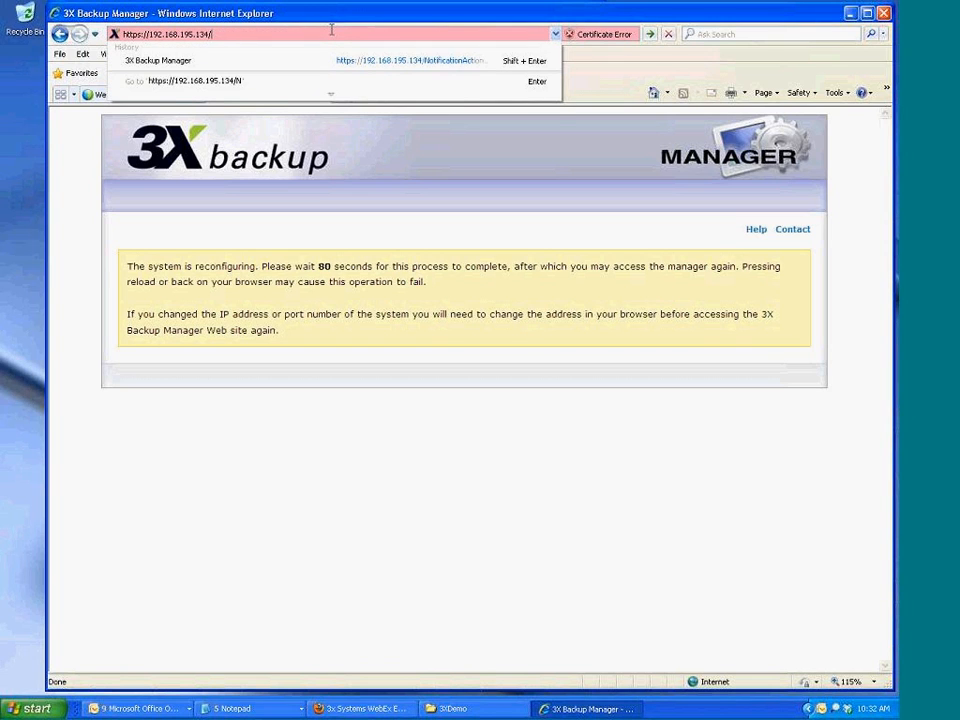
pyautogui.write('4')
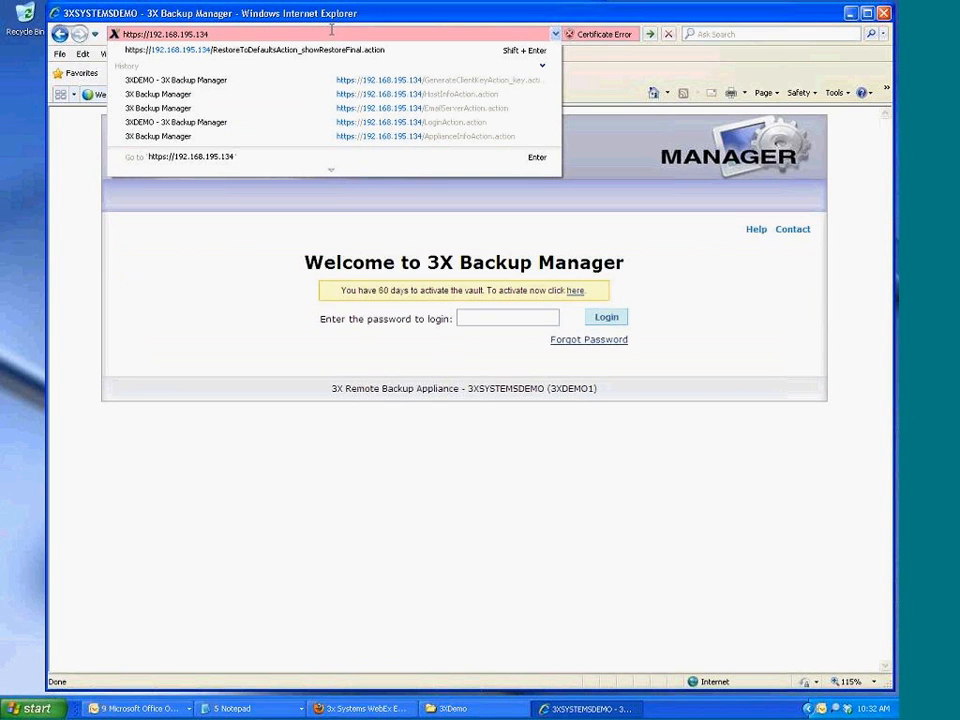
pyautogui.click(333, 20)
pyautogui.click(521, 318)
pyautogui.write('••••••••')
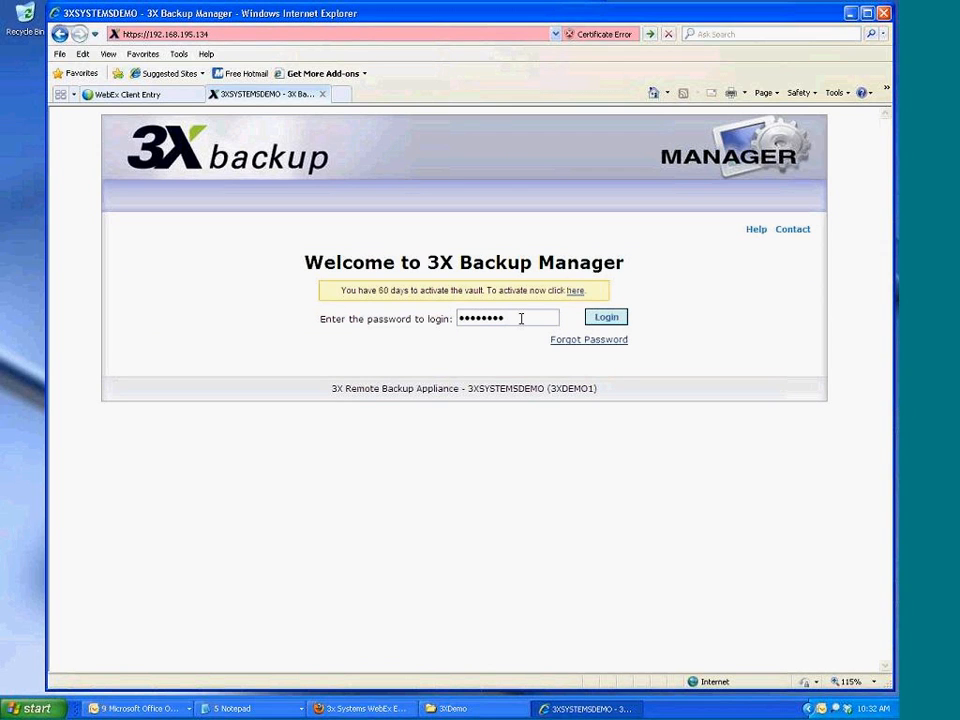
pyautogui.press('Return')
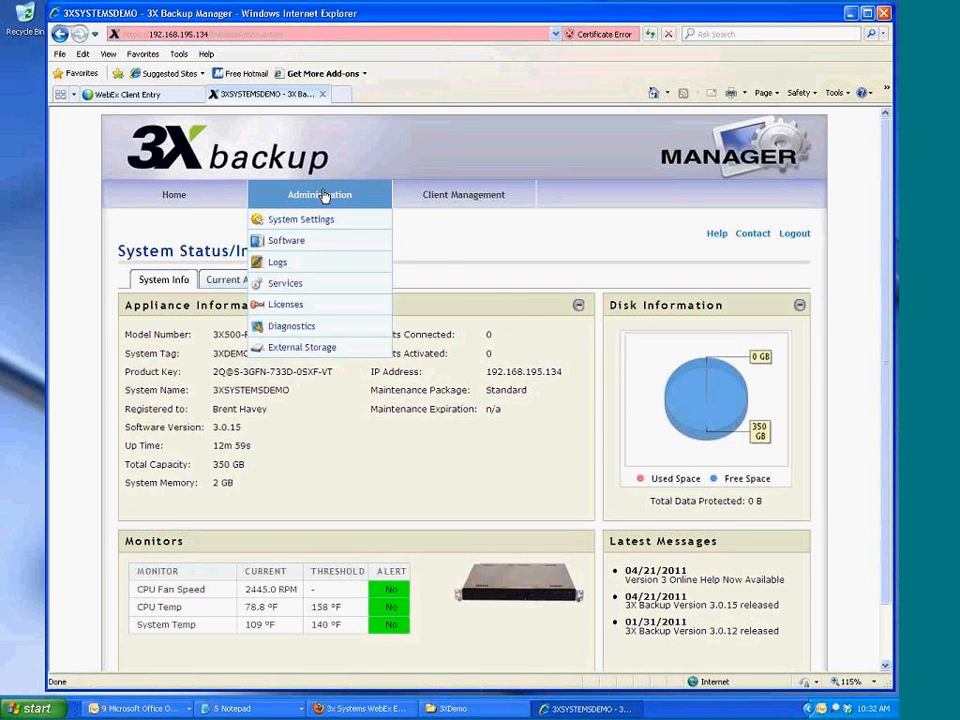
# Check the 350 GB total capacity on System Status, then go to Client Software
pyautogui.moveTo(443, 198)
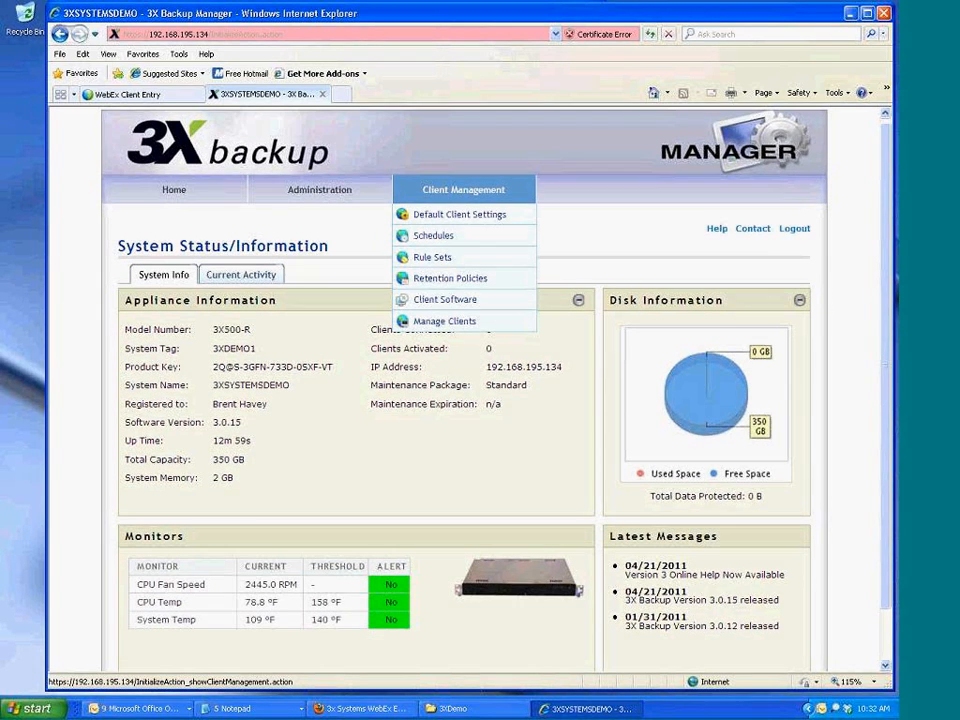
pyautogui.scroll(-2, 200, 400)
pyautogui.moveTo(214, 400); pyautogui.dragTo(245, 400)
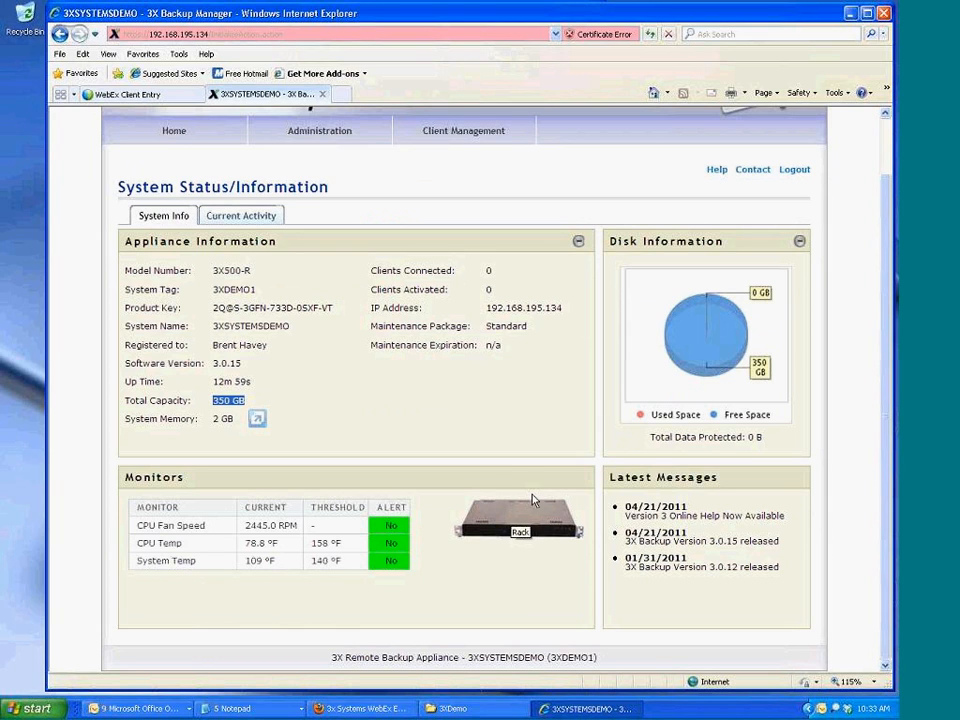
pyautogui.click(517, 450)
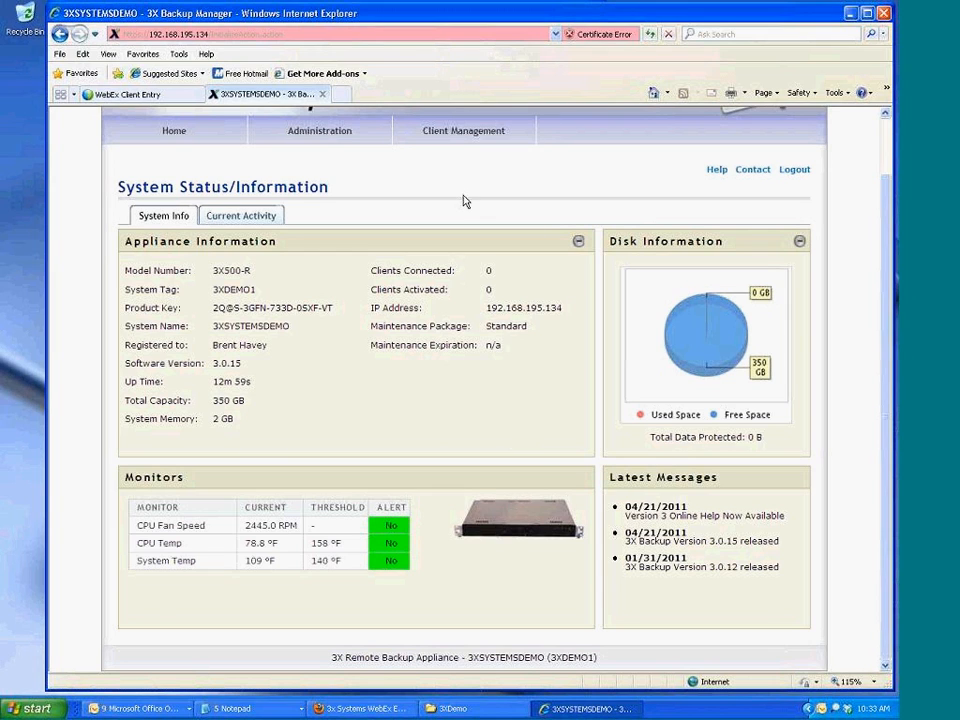
pyautogui.moveTo(463, 131)
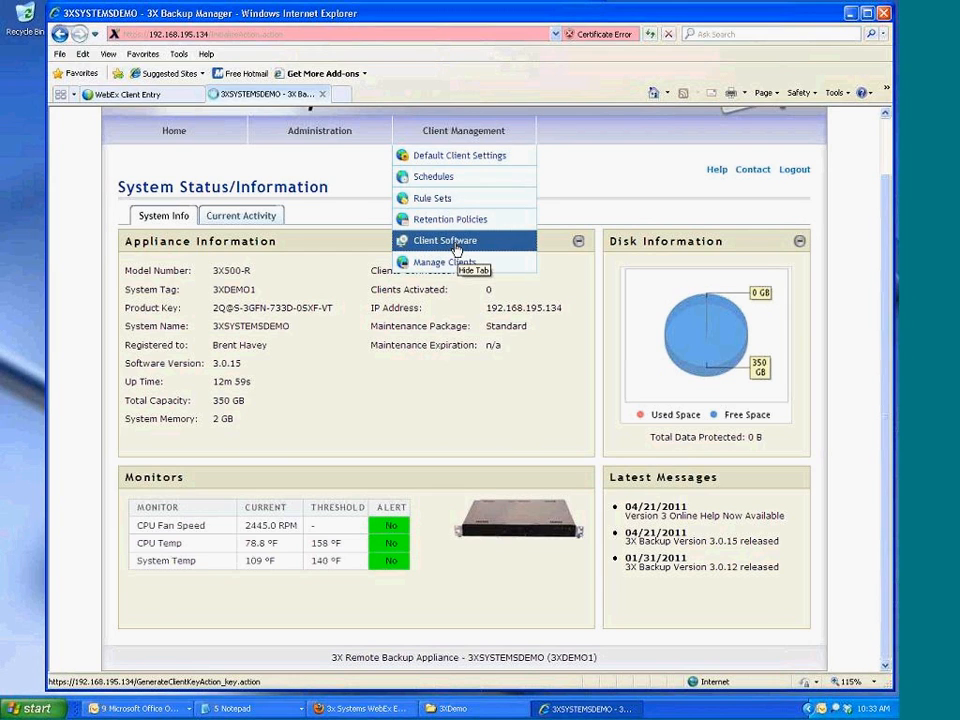
pyautogui.click(452, 242)
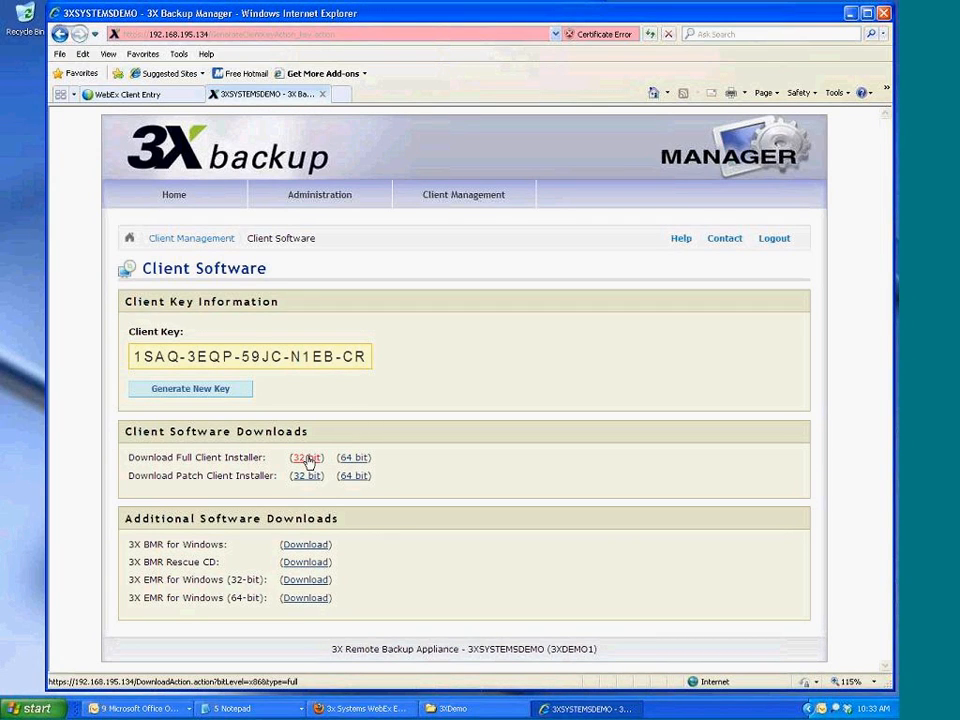
# Install the 32-bit full client with the licence accepted and default folders
pyautogui.click(308, 458)
pyautogui.click(432, 366)
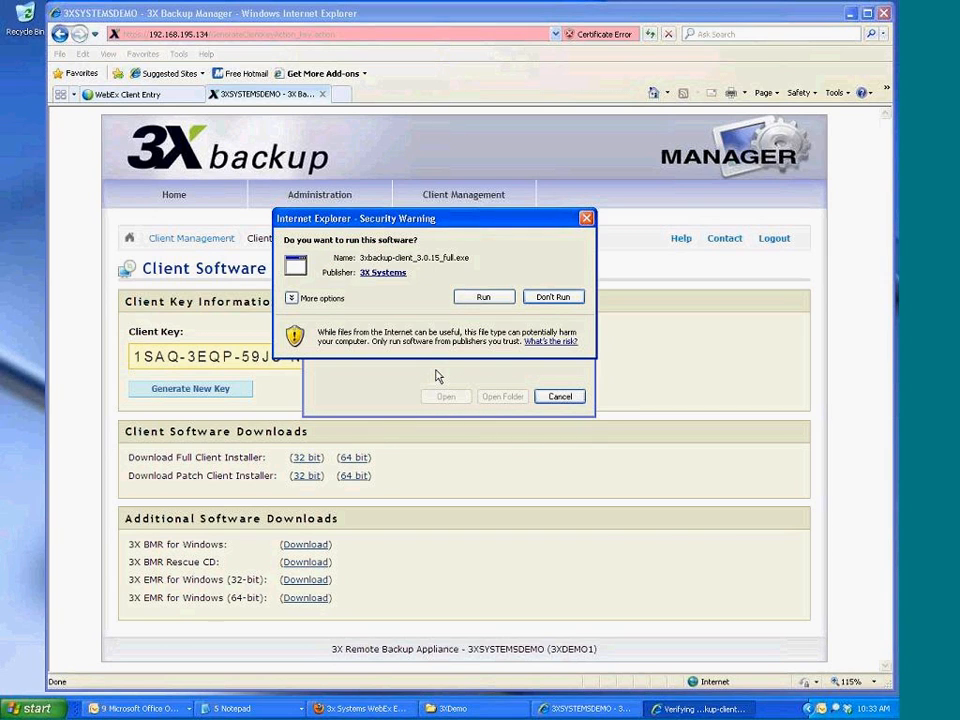
pyautogui.click(475, 295)
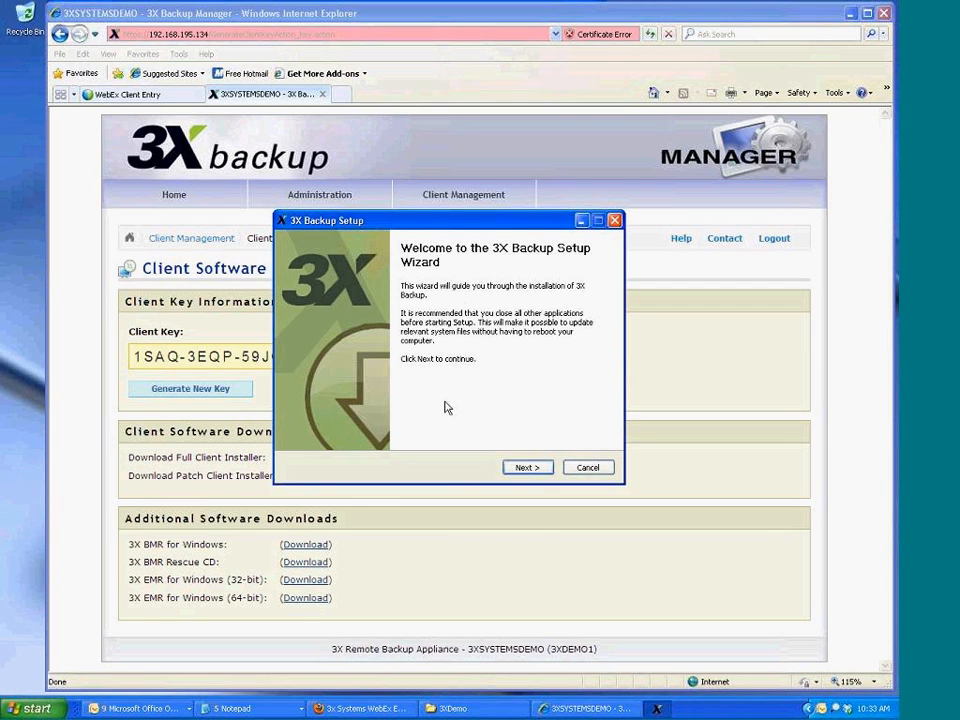
pyautogui.click(532, 467)
pyautogui.click(528, 467)
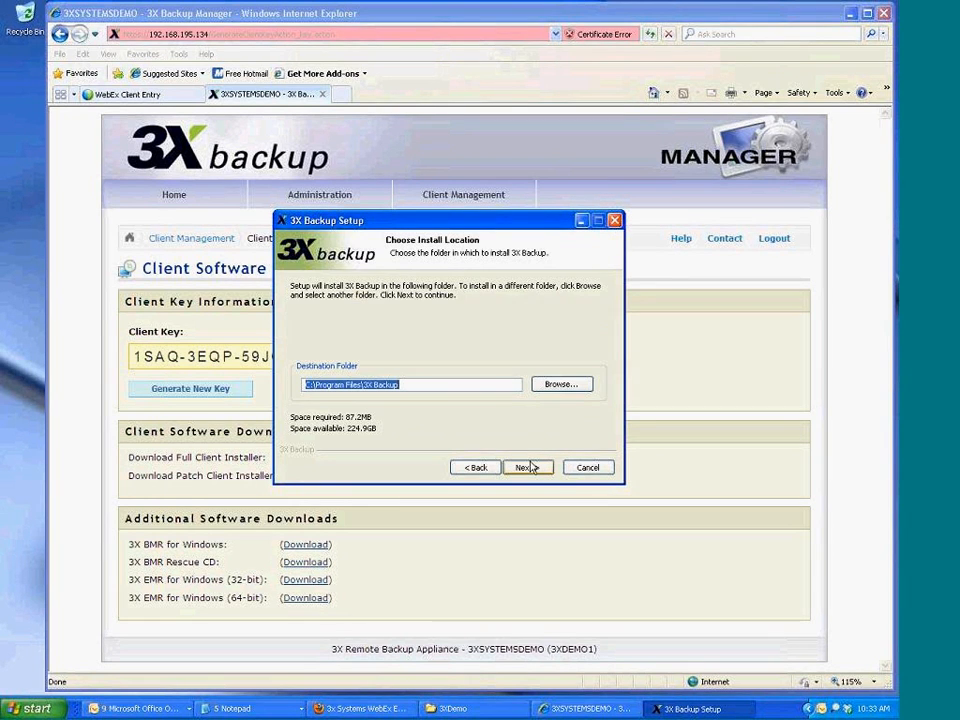
pyautogui.click(526, 467)
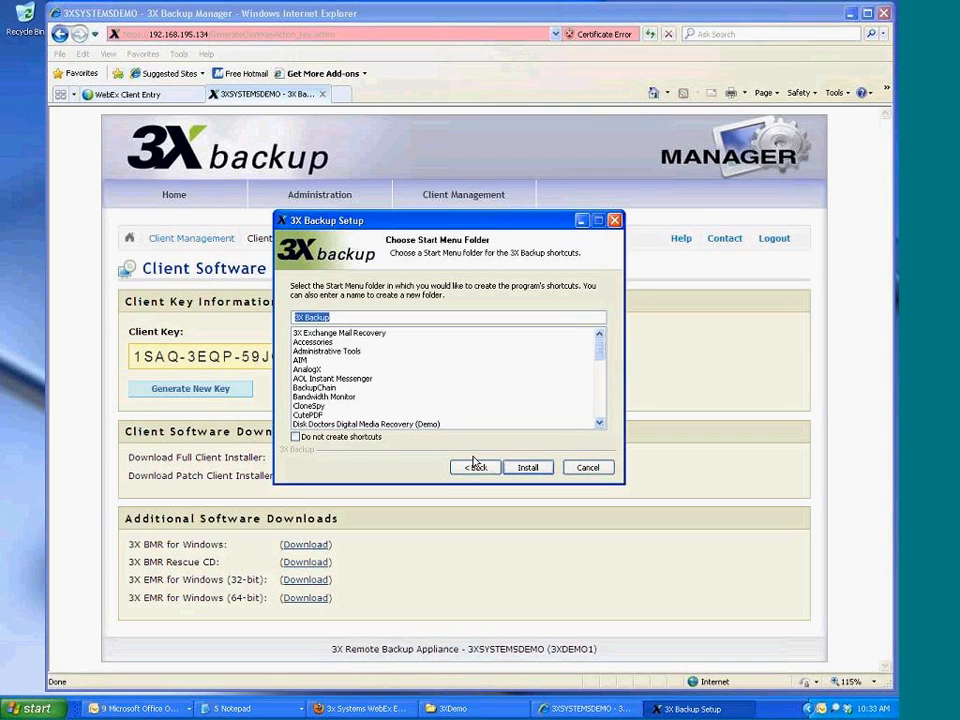
pyautogui.click(527, 467)
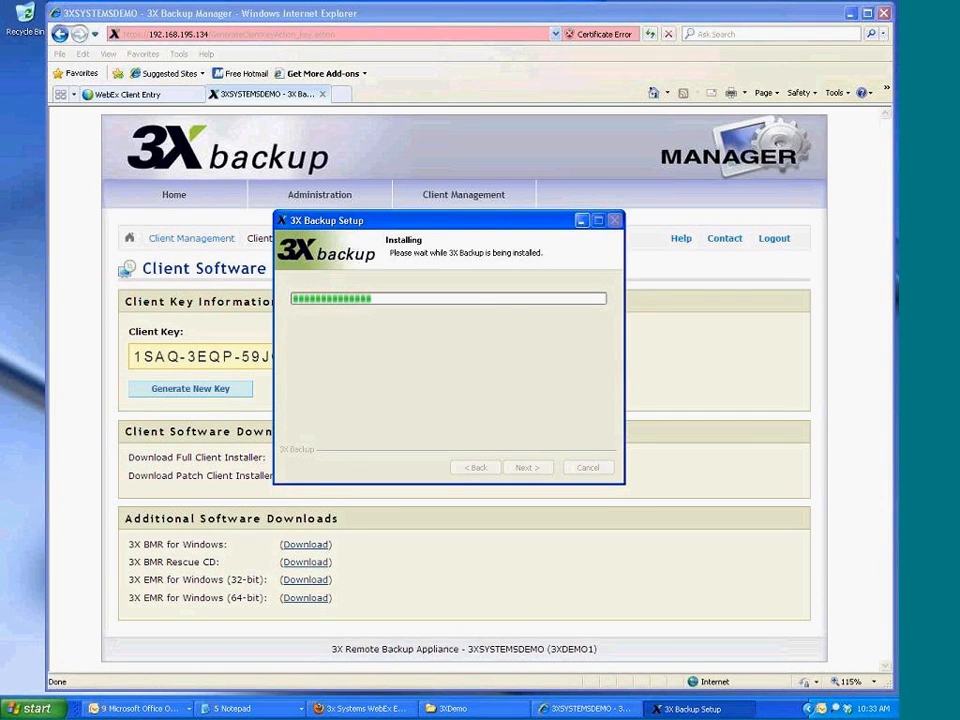
# Copy the client key from the Client Software page
pyautogui.click(133, 357)
pyautogui.moveTo(133, 357); pyautogui.dragTo(363, 358)
pyautogui.rightClick(363, 358)
pyautogui.click(384, 378)
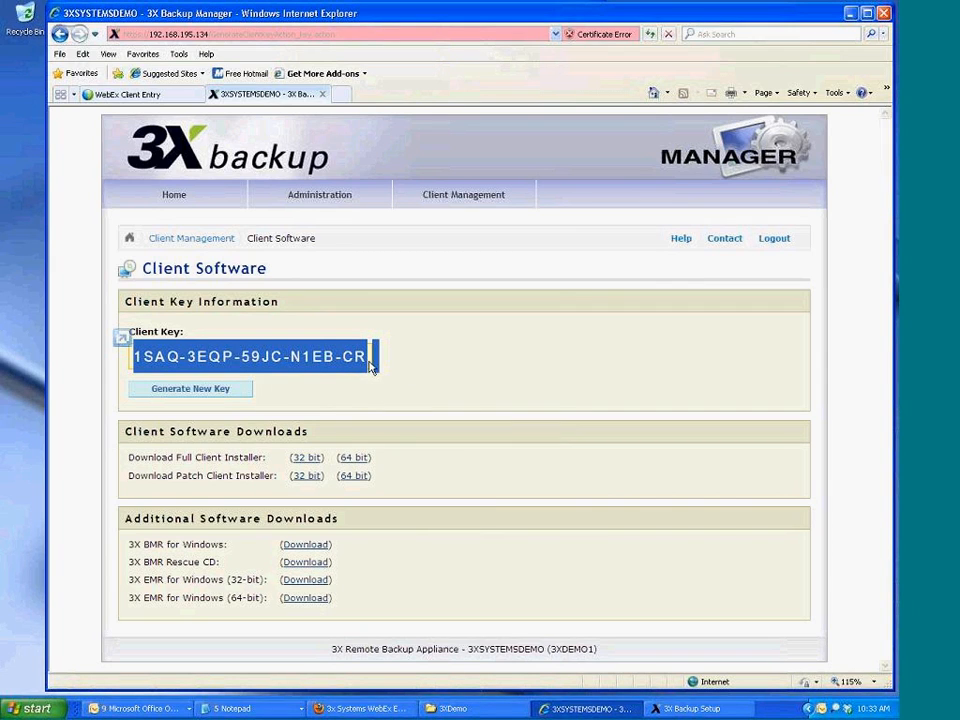
# Complete the client installation with the Register option checked
pyautogui.click(688, 708)
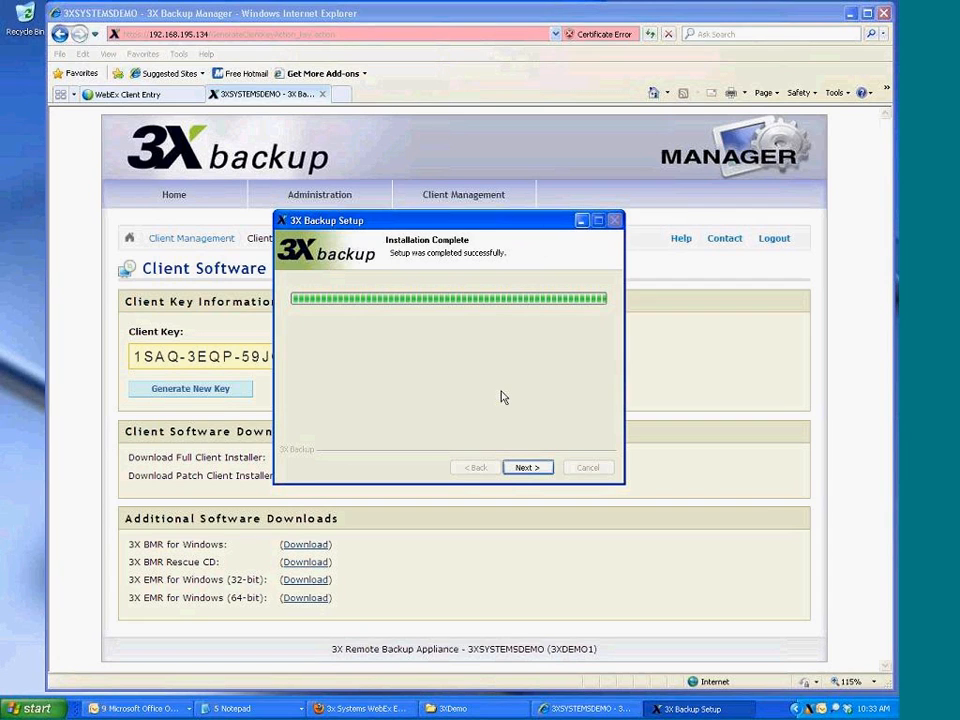
pyautogui.click(527, 467)
pyautogui.click(447, 340)
pyautogui.click(512, 468)
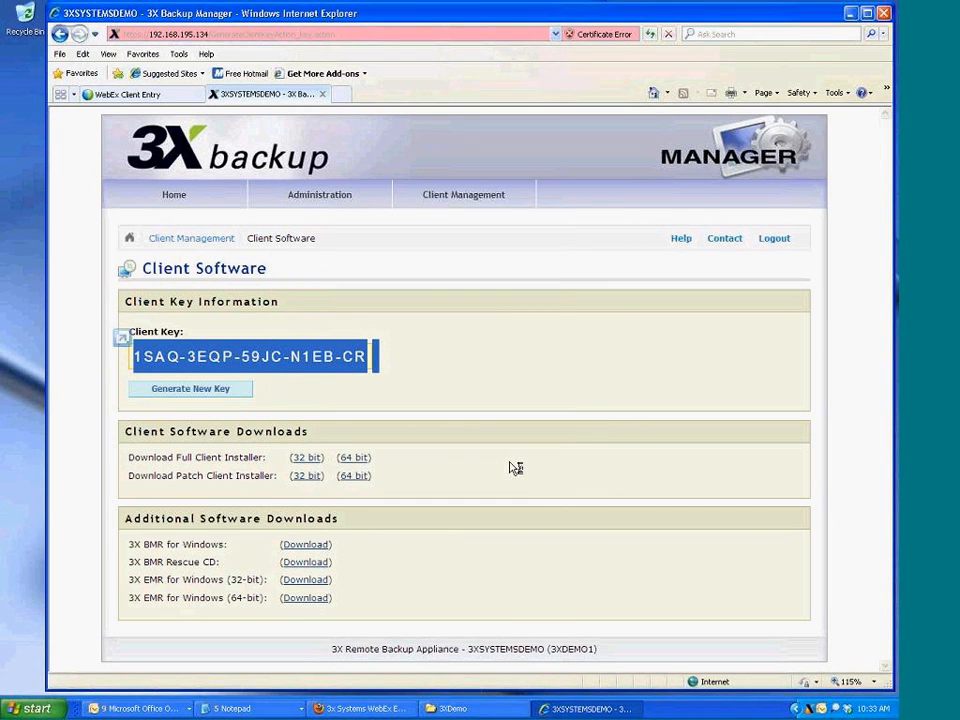
# Paste the copied client key into the registration key boxes
pyautogui.click(673, 711)
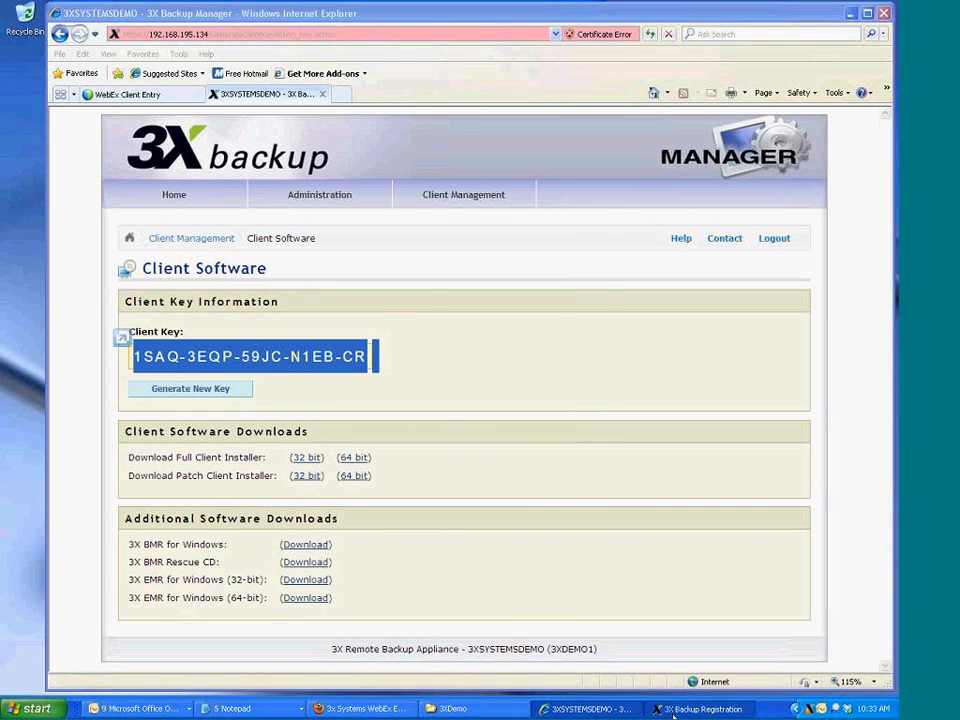
pyautogui.click(516, 471)
pyautogui.click(367, 380)
pyautogui.hotkey('ctrl', 'v')
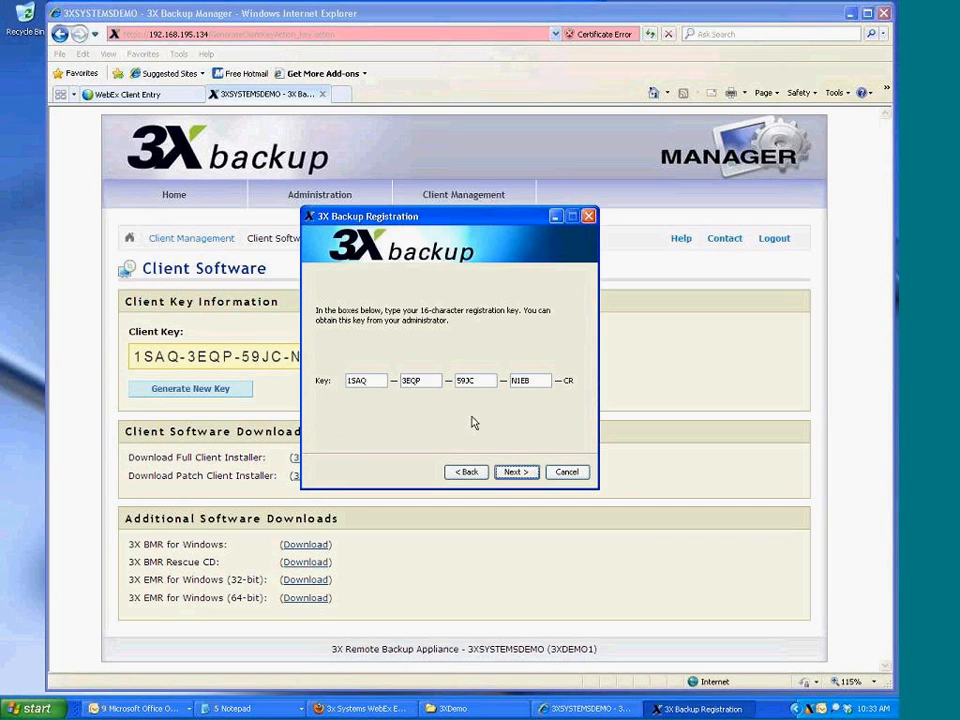
pyautogui.click(530, 471)
# Fill in the registrant's name, phone number and e-mail address
pyautogui.press('Tab')
pyautogui.press('Tab')
pyautogui.write('614319810')
pyautogui.press('Tab')
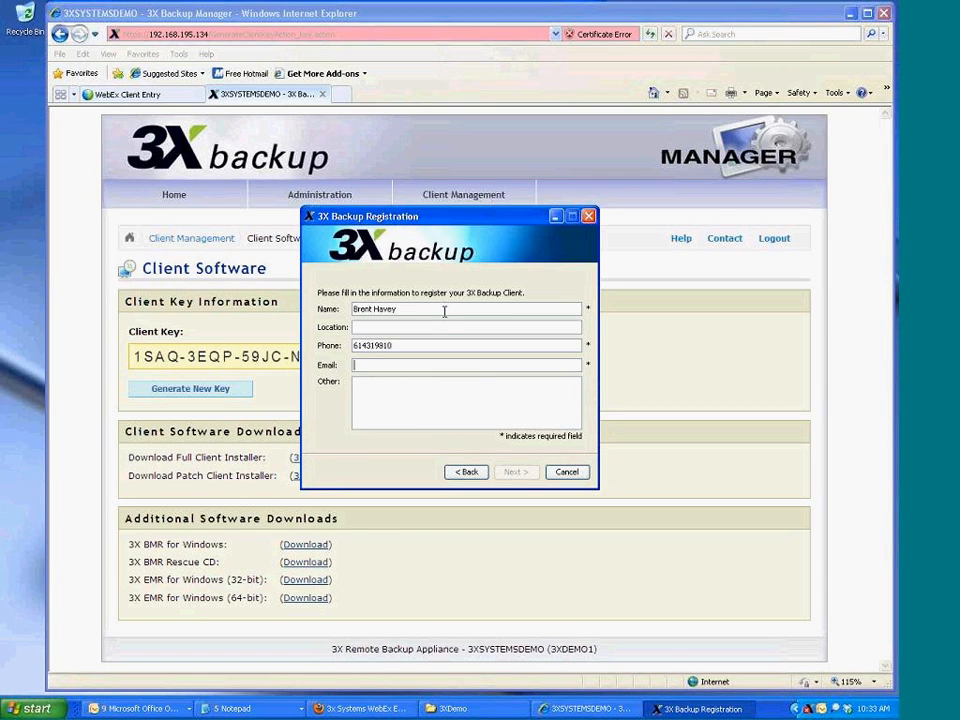
# Remove the stray # from the e-mail, submit the details and finish registration
pyautogui.doubleClick(430, 345)
pyautogui.click(434, 367)
pyautogui.click(391, 366)
pyautogui.press('BackSpace')
pyautogui.press('Return')
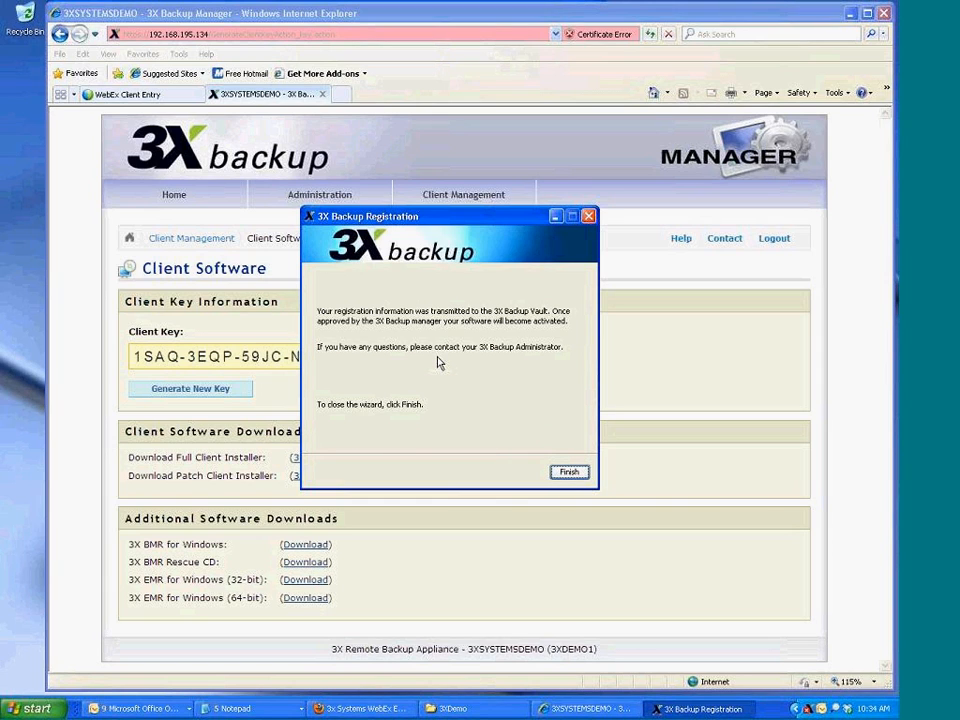
pyautogui.press('Return')
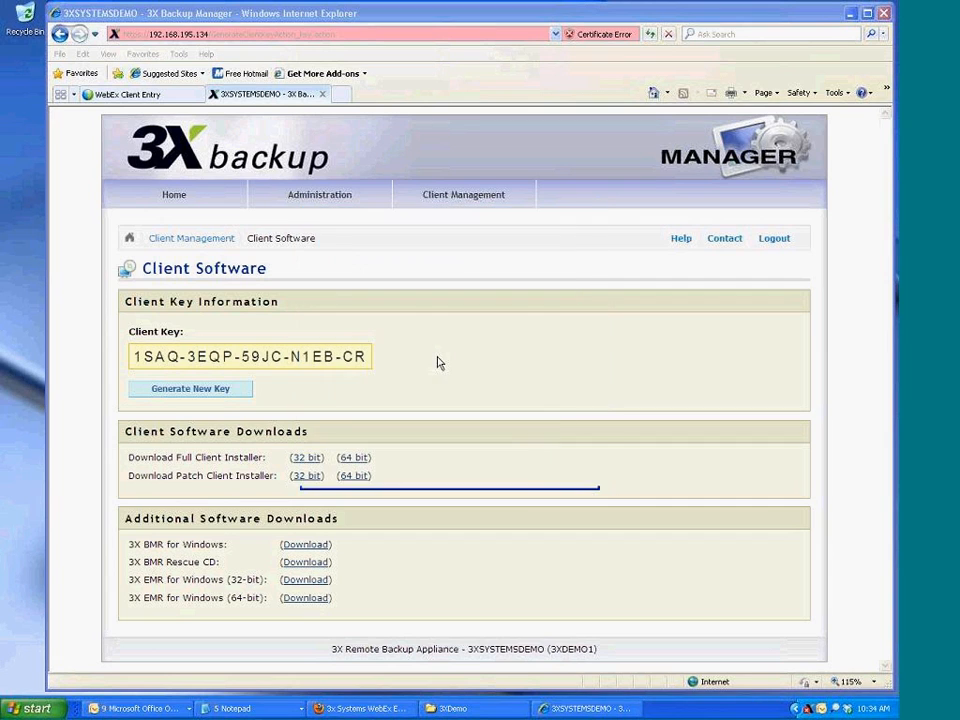
# Activate the pending client under Manage Clients and launch 3X Backup Client from the tray
pyautogui.moveTo(470, 205)
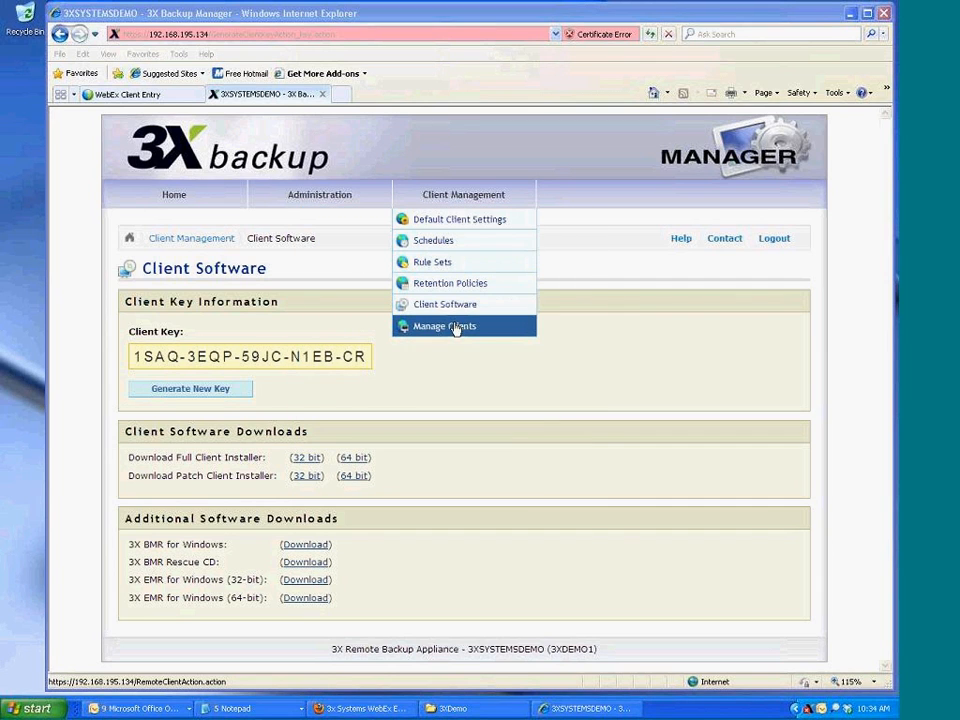
pyautogui.click(456, 328)
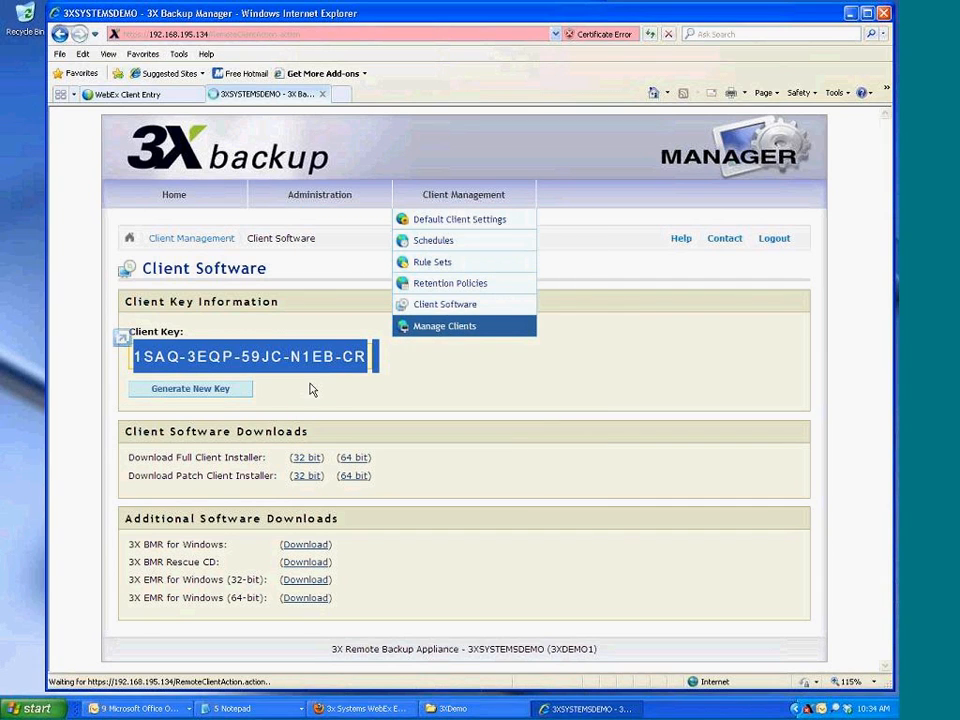
pyautogui.click(193, 362)
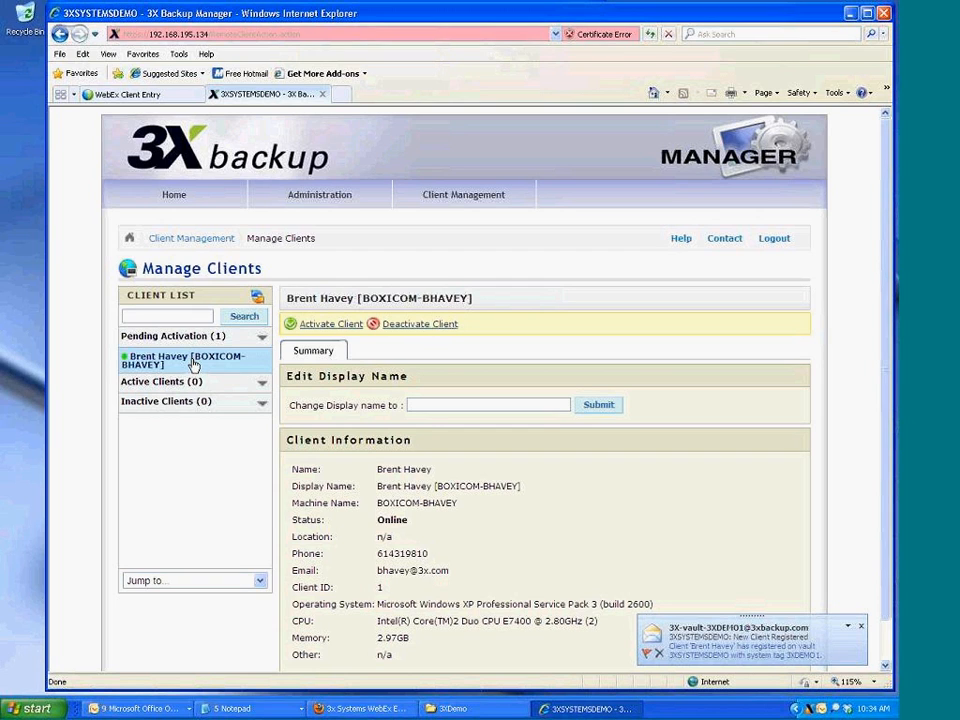
pyautogui.click(340, 324)
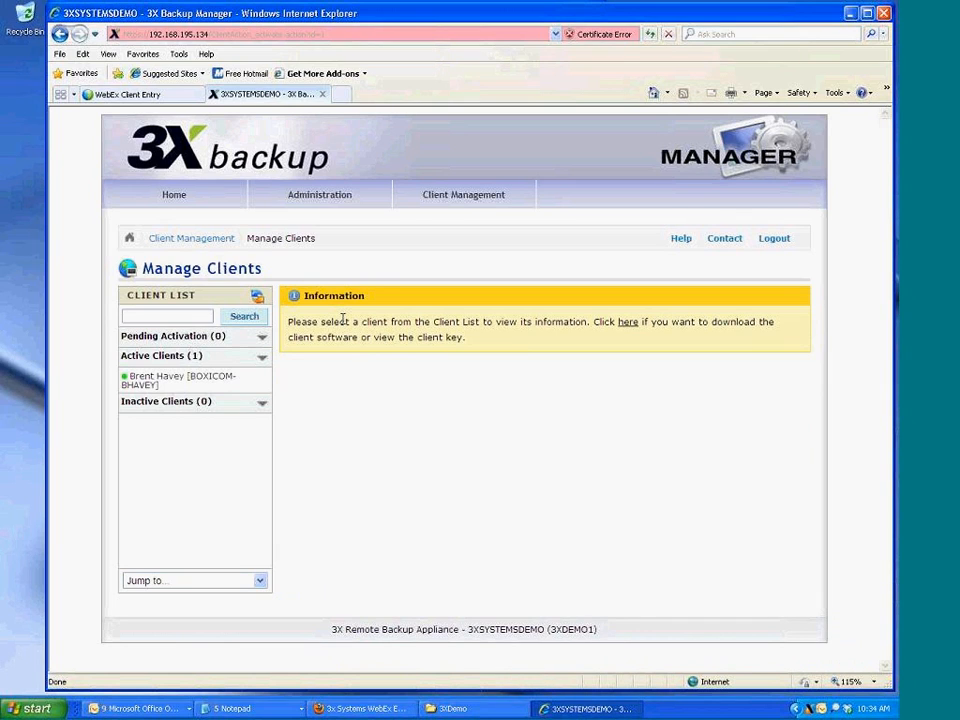
pyautogui.click(810, 711)
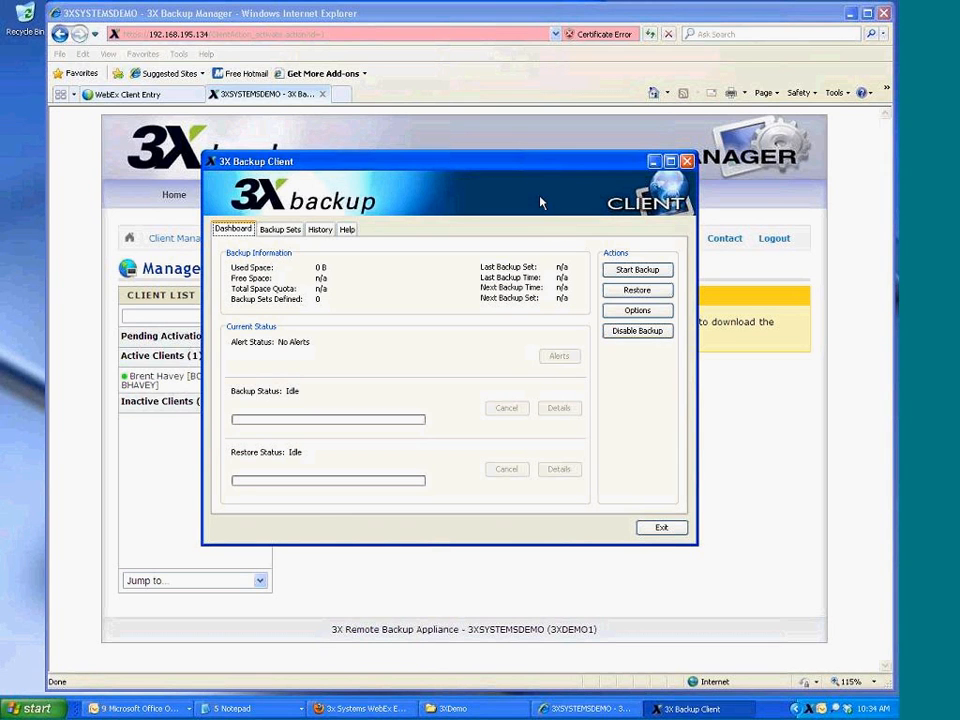
# Inspect the Admin Defined set in the client's Backup Sets, then return to the web manager
pyautogui.click(663, 13)
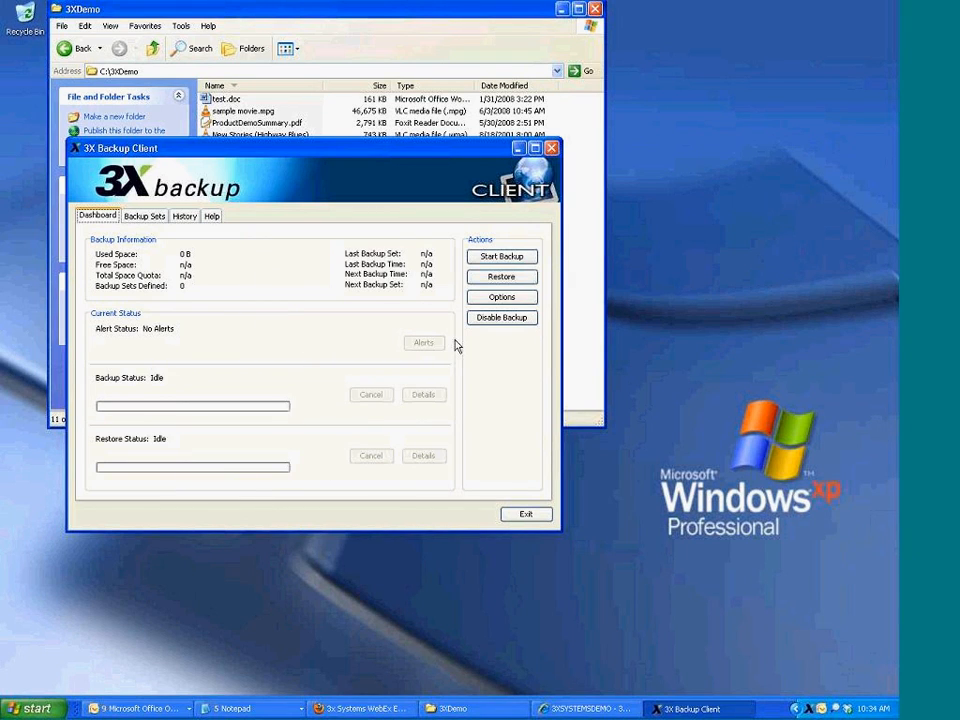
pyautogui.click(518, 148)
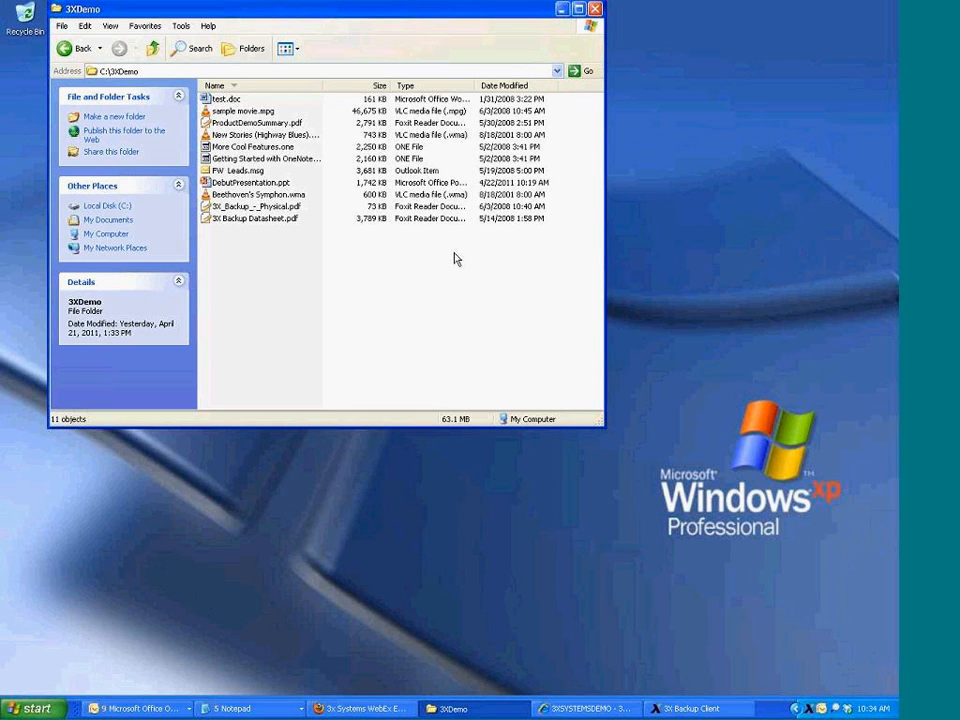
pyautogui.click(712, 708)
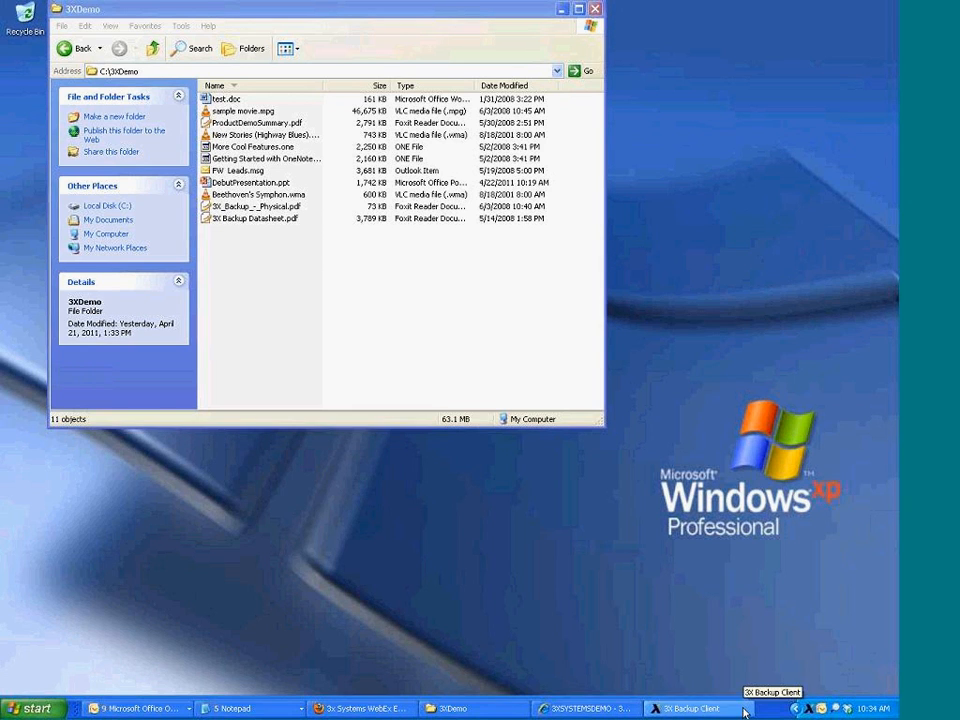
pyautogui.click(140, 215)
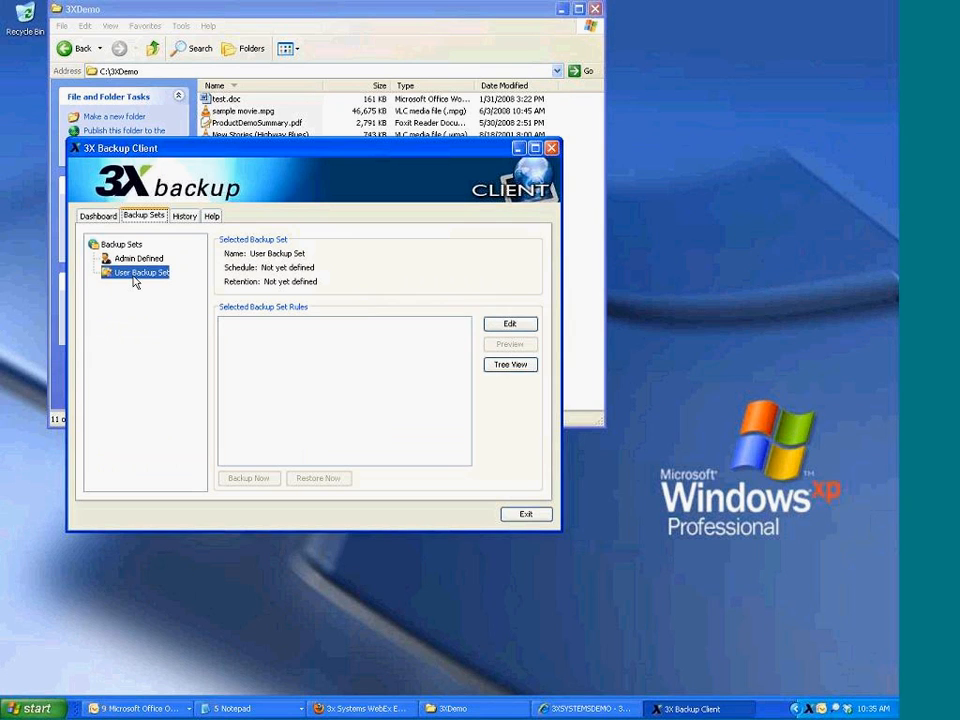
pyautogui.click(129, 260)
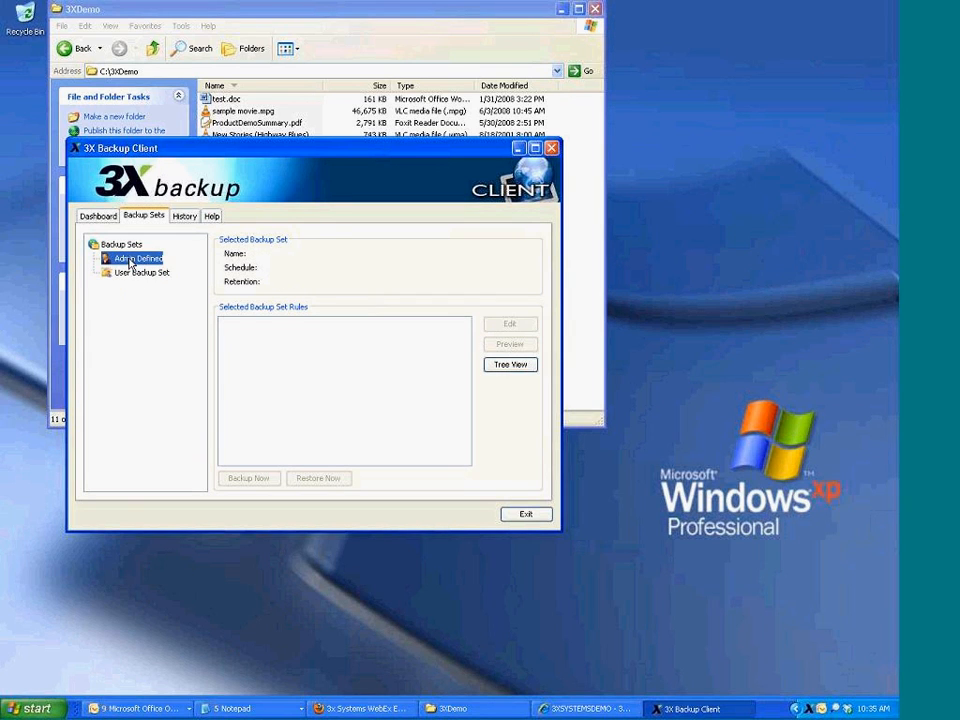
pyautogui.click(592, 711)
# Create a new File System backup set named 'demo' for the active client
pyautogui.click(219, 385)
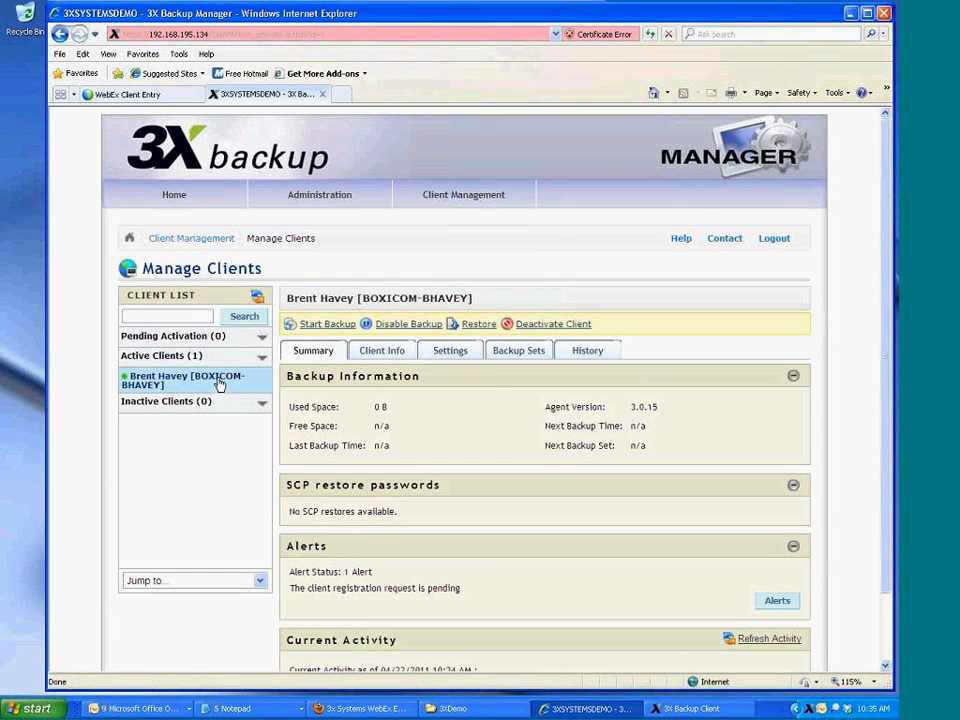
pyautogui.click(519, 350)
pyautogui.scroll(-1, 360, 580)
pyautogui.click(320, 619)
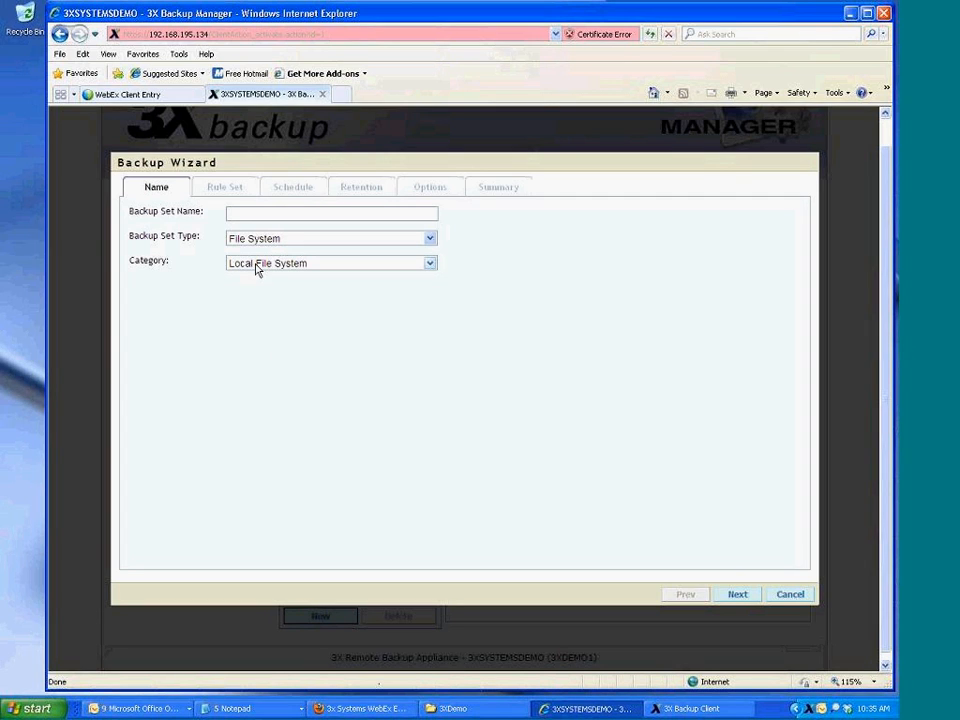
pyautogui.click(259, 245)
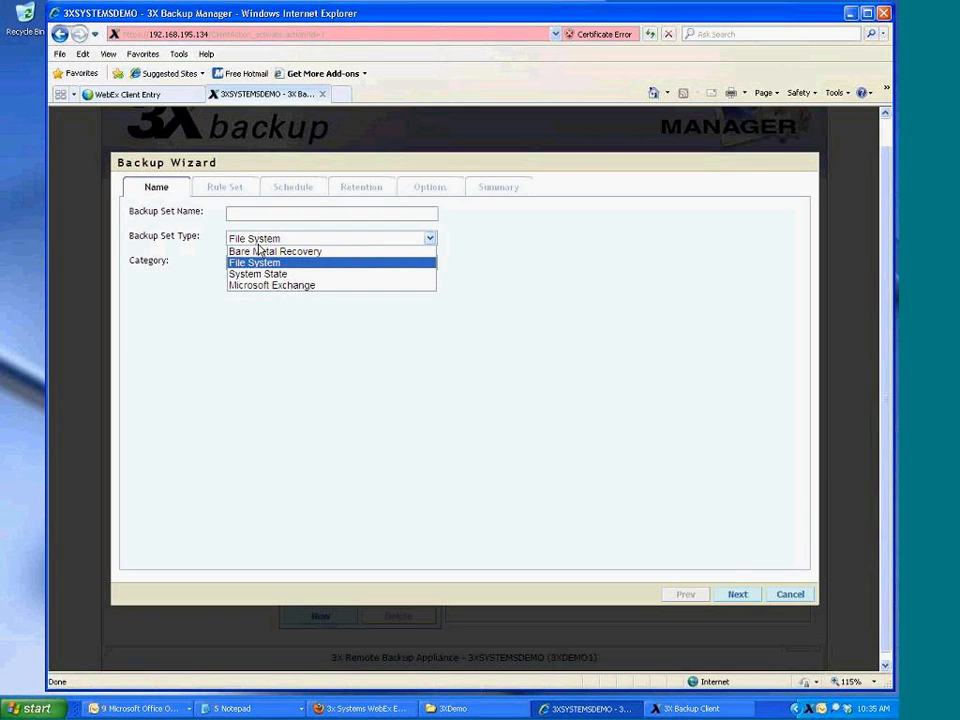
pyautogui.click(291, 214)
pyautogui.write('demo')
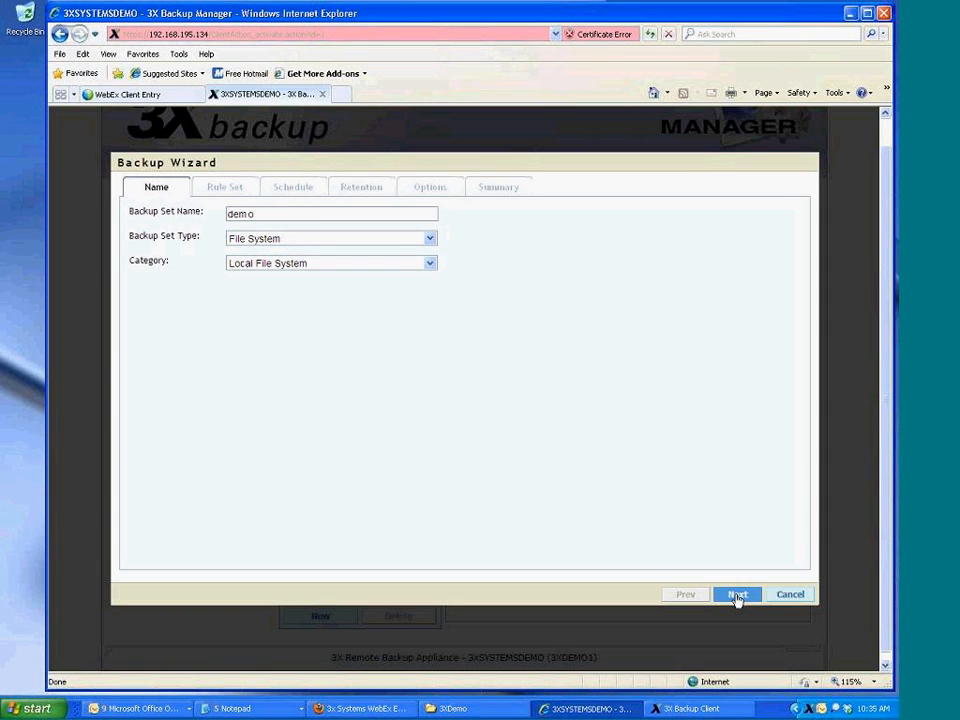
pyautogui.click(737, 596)
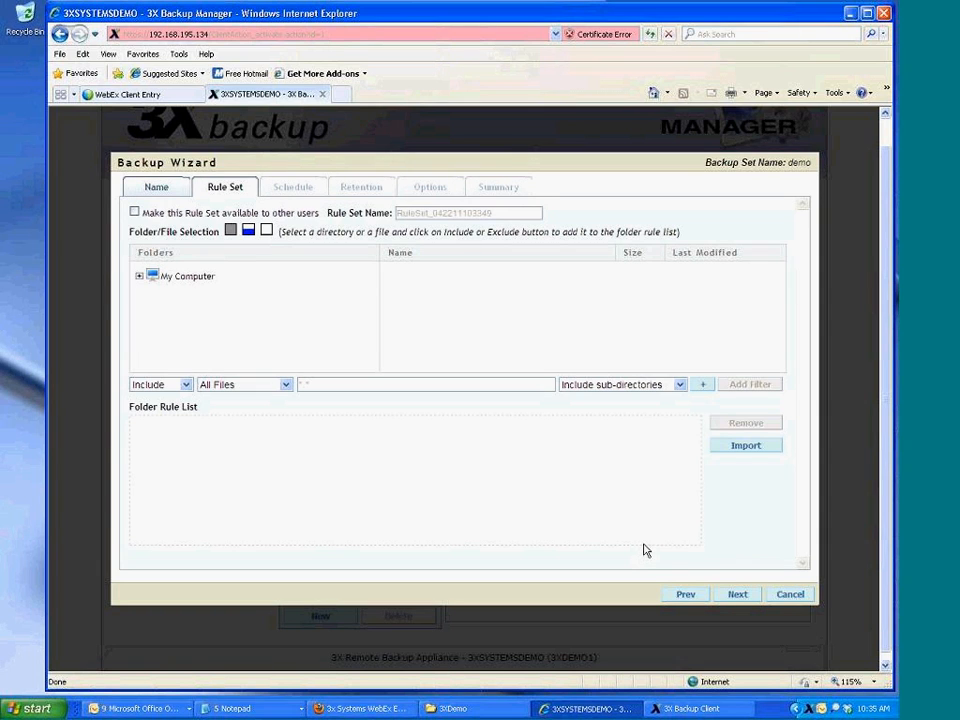
# Add a rule including the whole C:\3XDemo folder
pyautogui.click(139, 276)
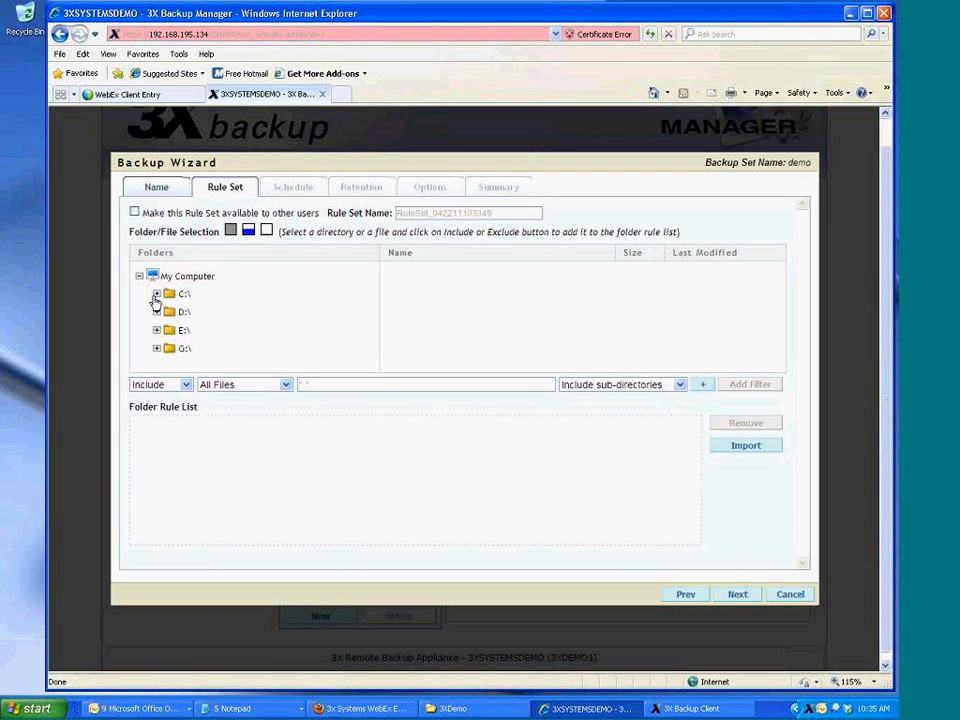
pyautogui.click(156, 294)
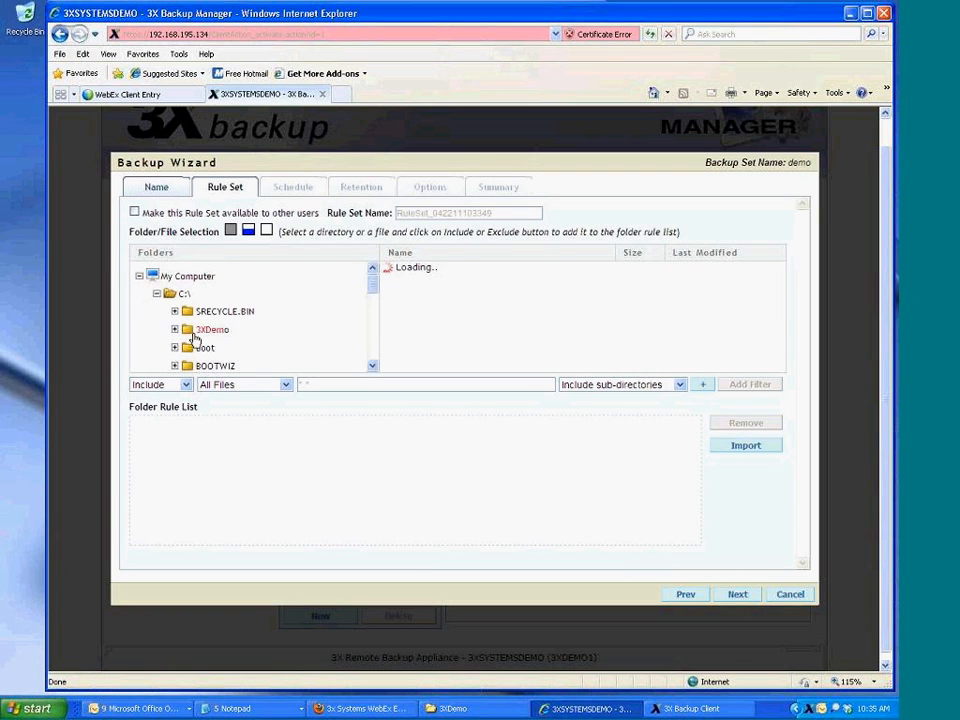
pyautogui.click(208, 330)
pyautogui.click(763, 386)
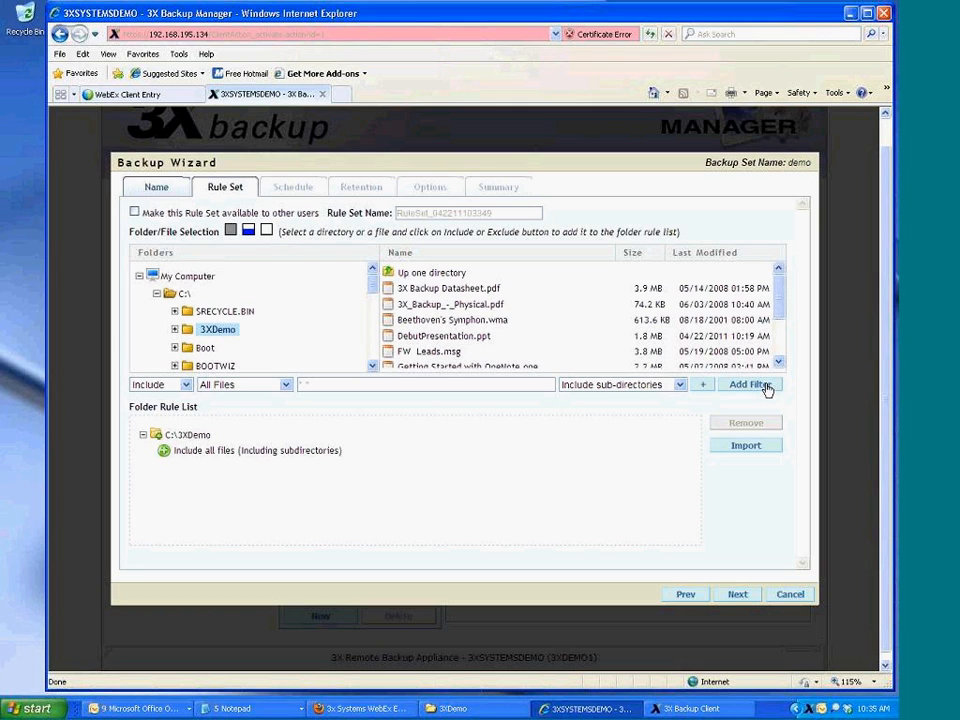
# Add an Exclude rule filtering out file type mpg
pyautogui.click(150, 385)
pyautogui.click(150, 406)
pyautogui.click(250, 385)
pyautogui.click(240, 407)
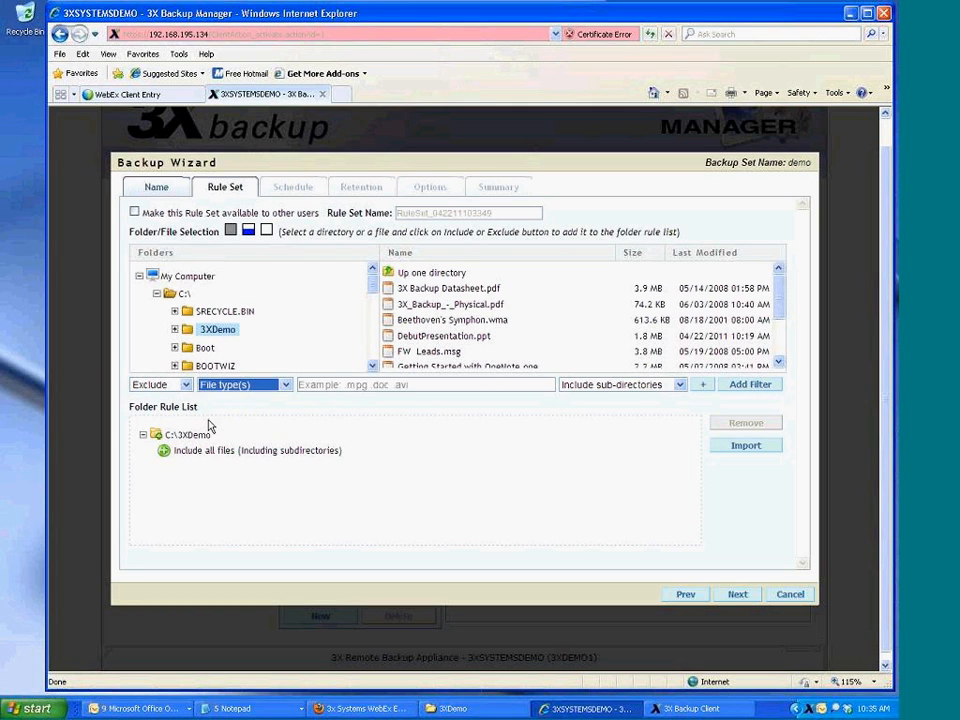
pyautogui.click(340, 387)
pyautogui.write('mpg')
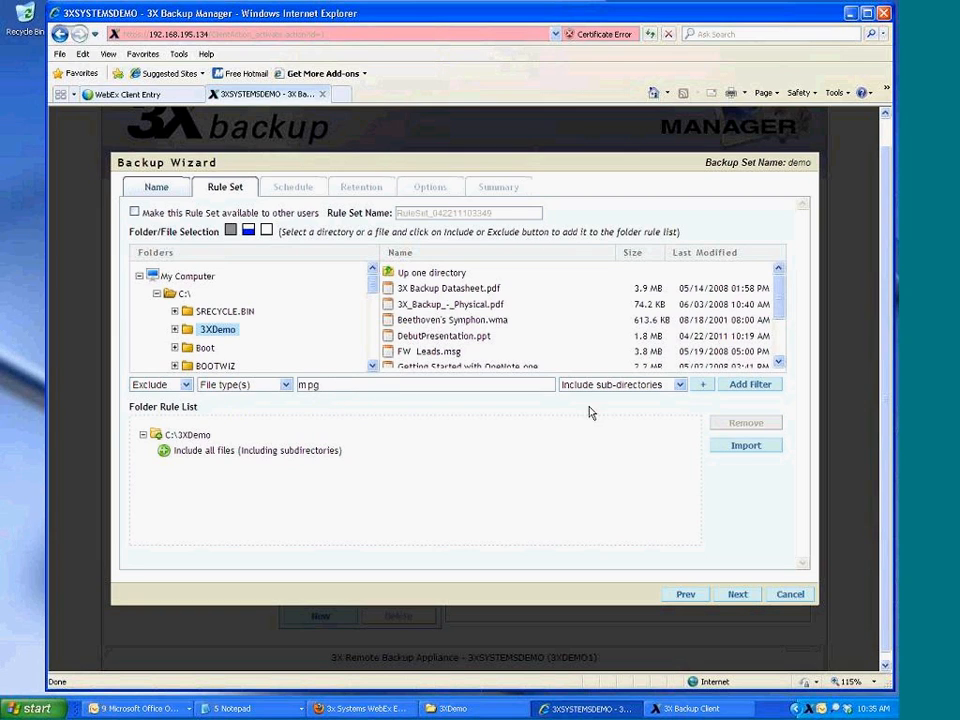
pyautogui.click(756, 390)
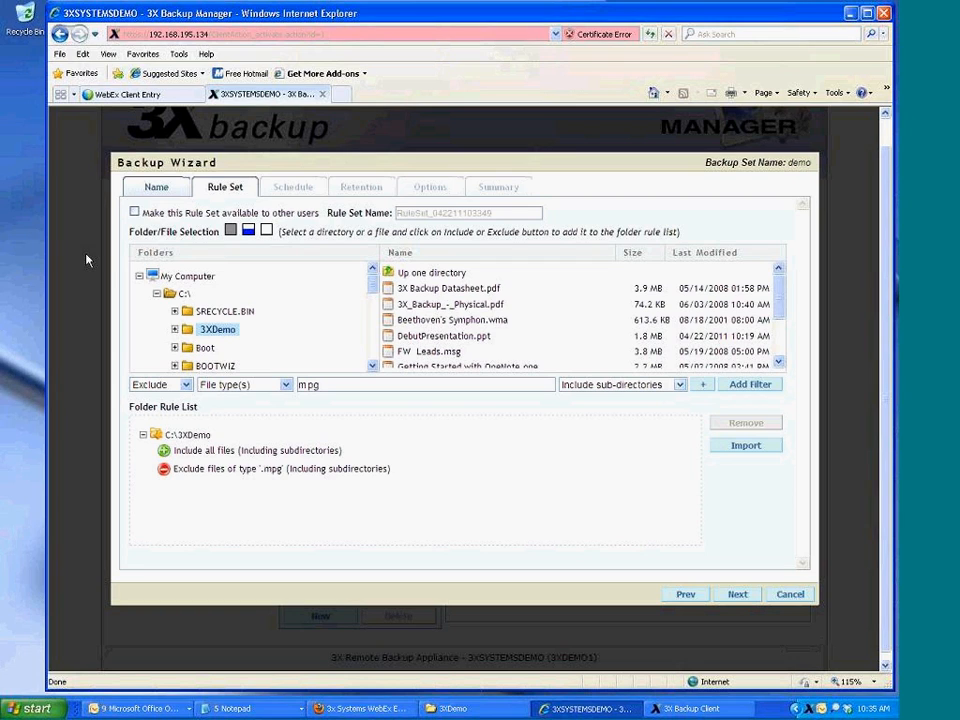
# Share the rule set and rename it 'my documents'
pyautogui.click(134, 212)
pyautogui.doubleClick(448, 214)
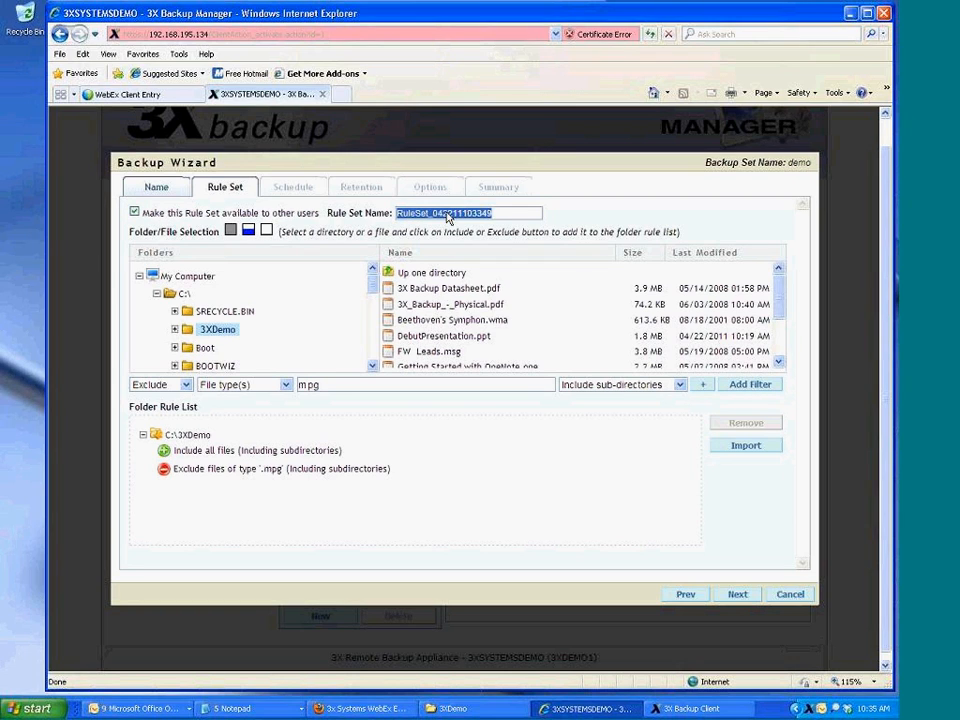
pyautogui.write('my documents')
pyautogui.click(740, 597)
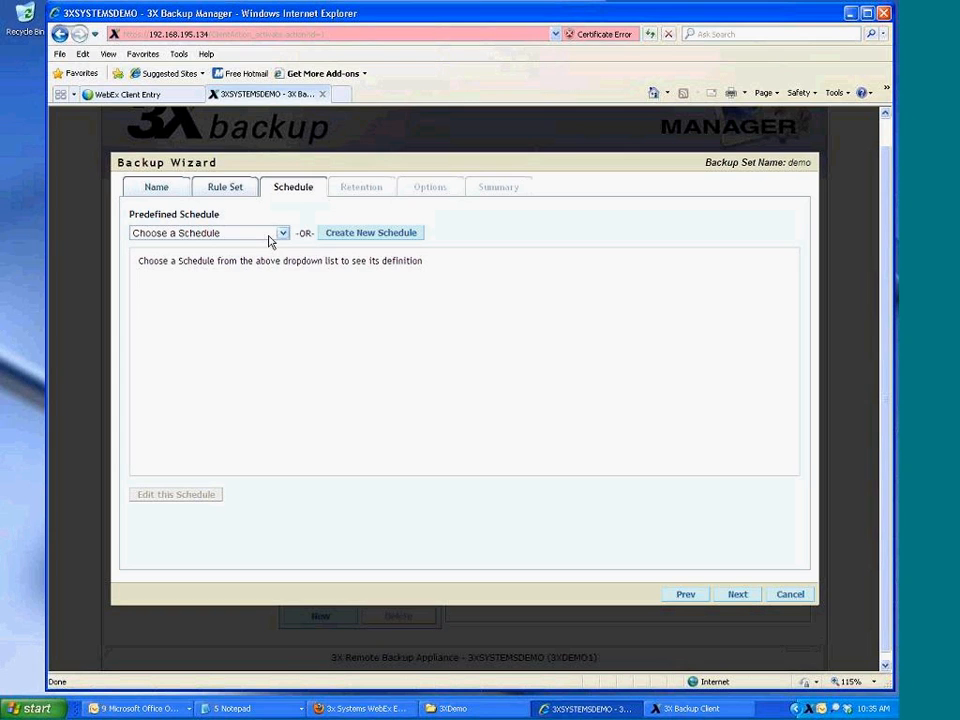
# Use the predefined 'Daily at 8pm, every day of the week' schedule, then start a new retention policy
pyautogui.click(332, 236)
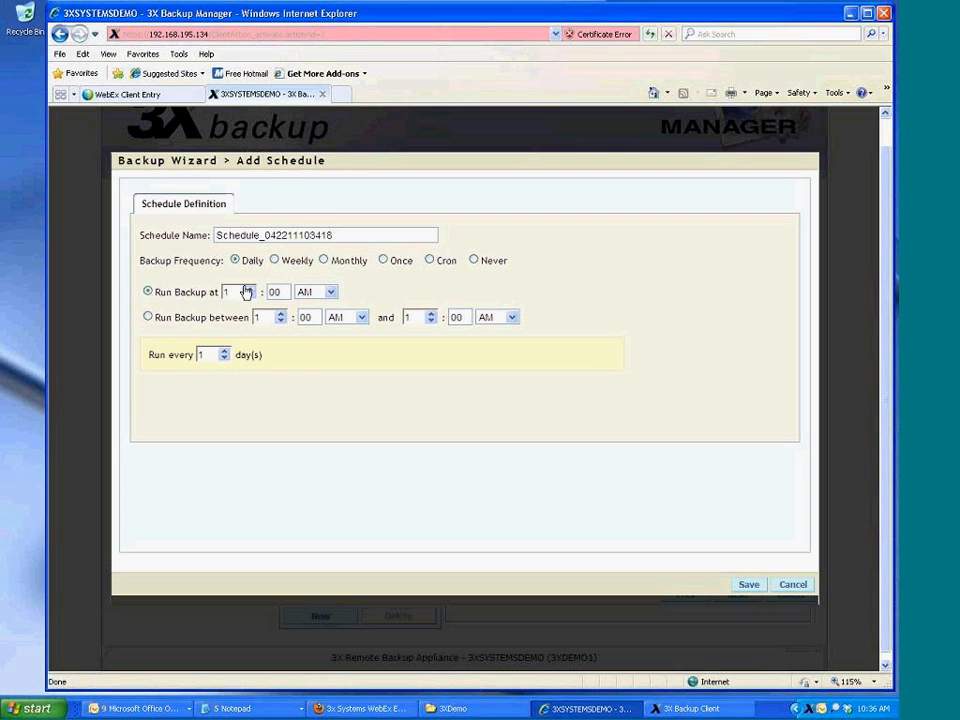
pyautogui.click(790, 585)
pyautogui.click(208, 232)
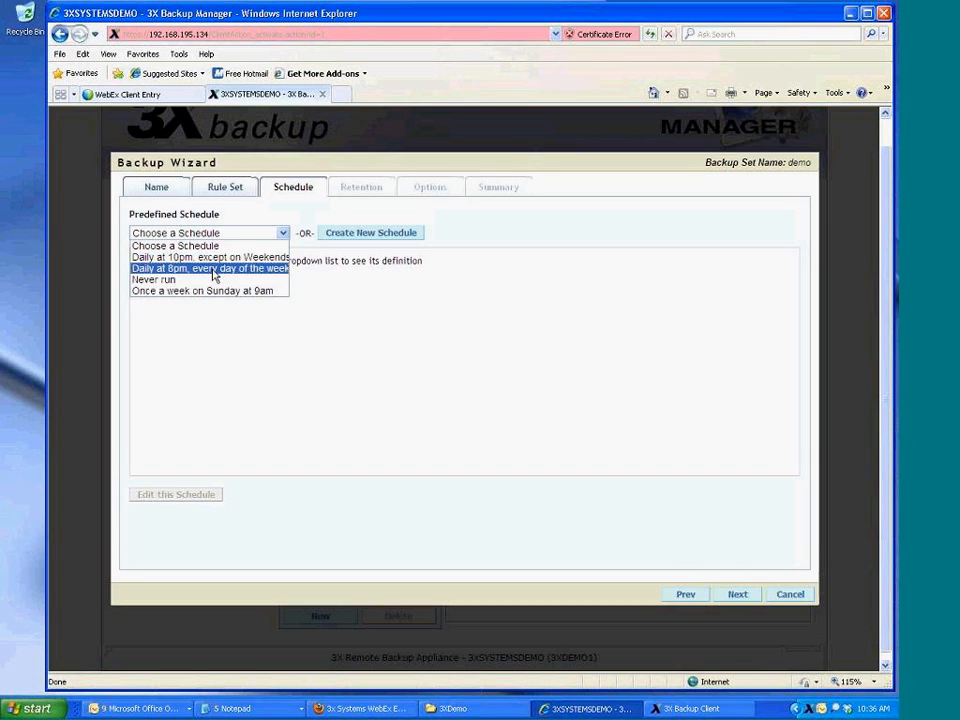
pyautogui.click(213, 268)
pyautogui.click(736, 594)
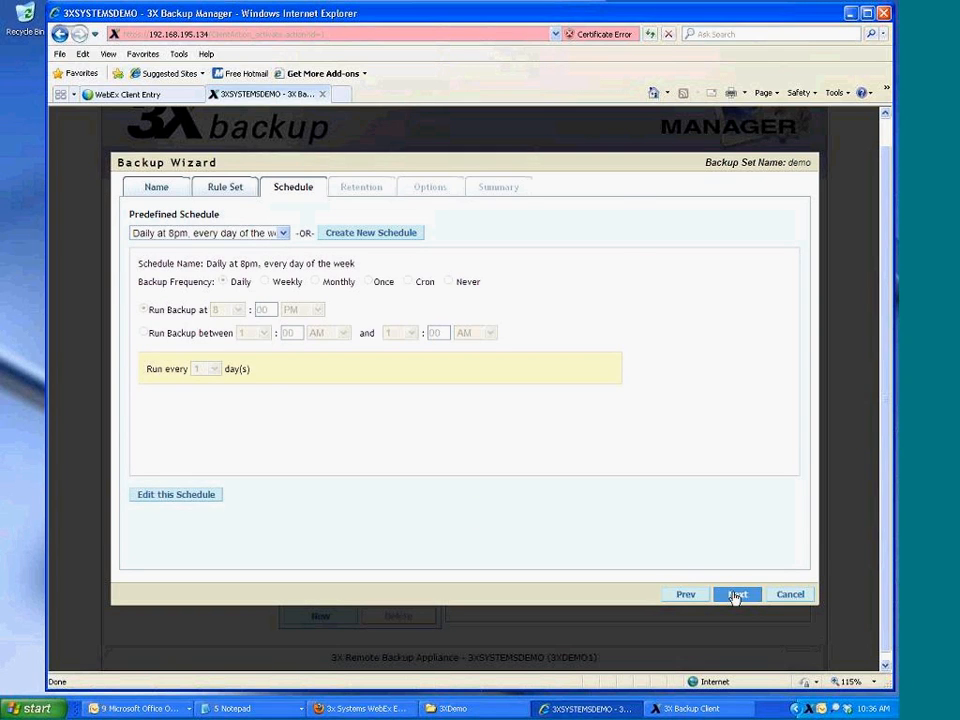
pyautogui.click(373, 232)
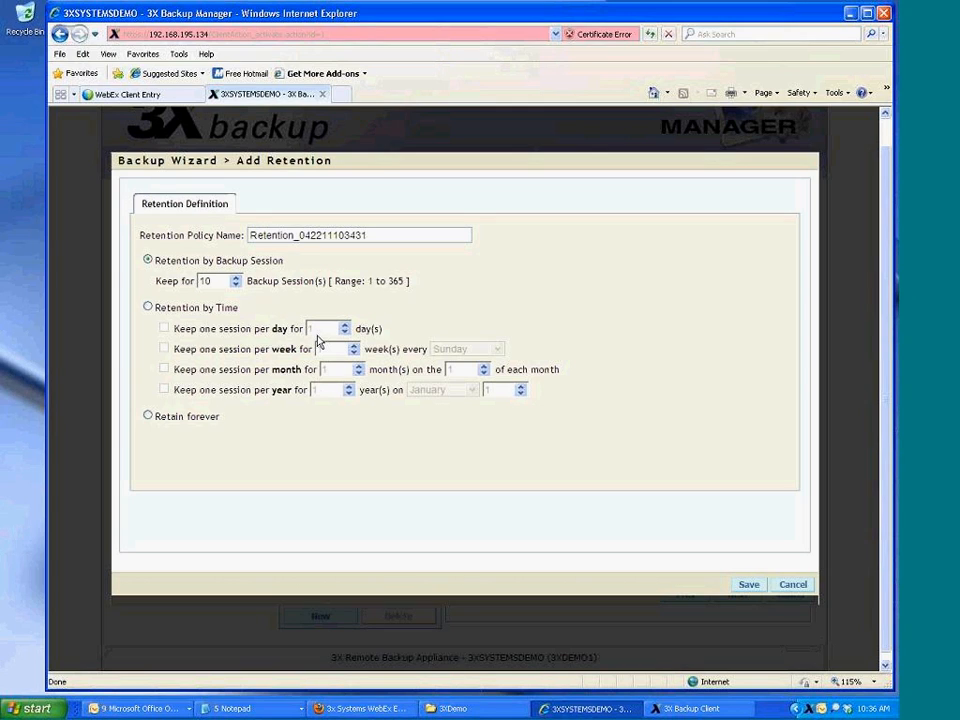
# In Add Retention, enter 365 sessions, then switch to time-based retention keeping 14 daily and 8 weekly
pyautogui.doubleClick(207, 281)
pyautogui.write('365')
pyautogui.click(149, 307)
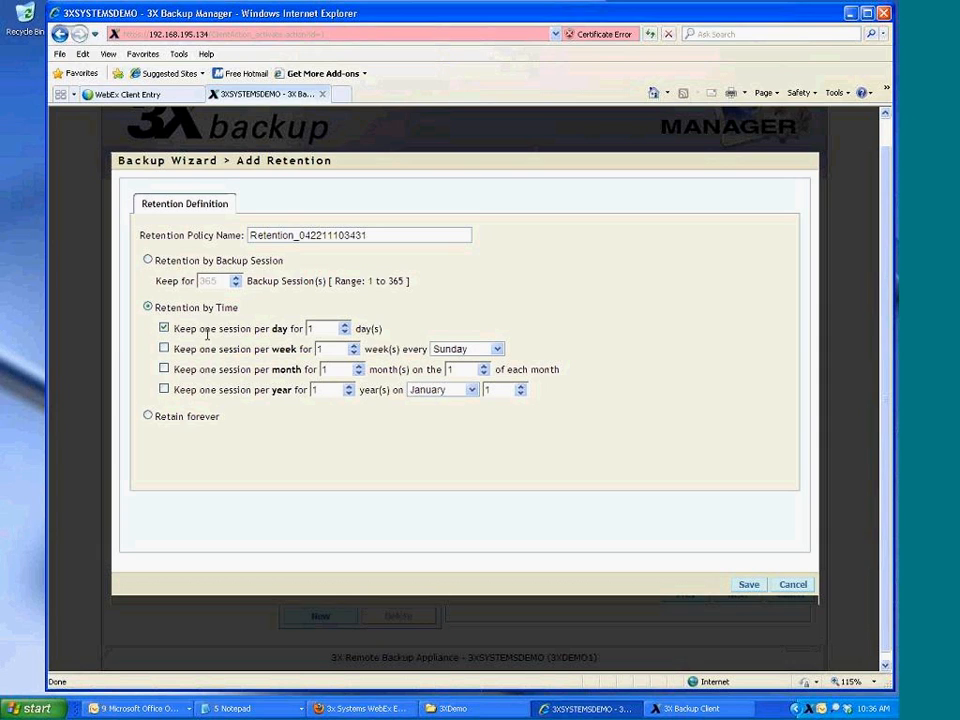
pyautogui.doubleClick(328, 328)
pyautogui.write('14')
pyautogui.click(164, 348)
pyautogui.doubleClick(317, 348)
pyautogui.write('8')
# Also keep 12 monthly and 5 yearly sessions in the custom retention
pyautogui.click(164, 369)
pyautogui.doubleClick(325, 369)
pyautogui.write('12')
pyautogui.click(164, 389)
pyautogui.doubleClick(316, 389)
pyautogui.write('5')
# Close Add Retention and choose the 'Keep for 10 backup session(s)' predefined retention policy
pyautogui.click(808, 584)
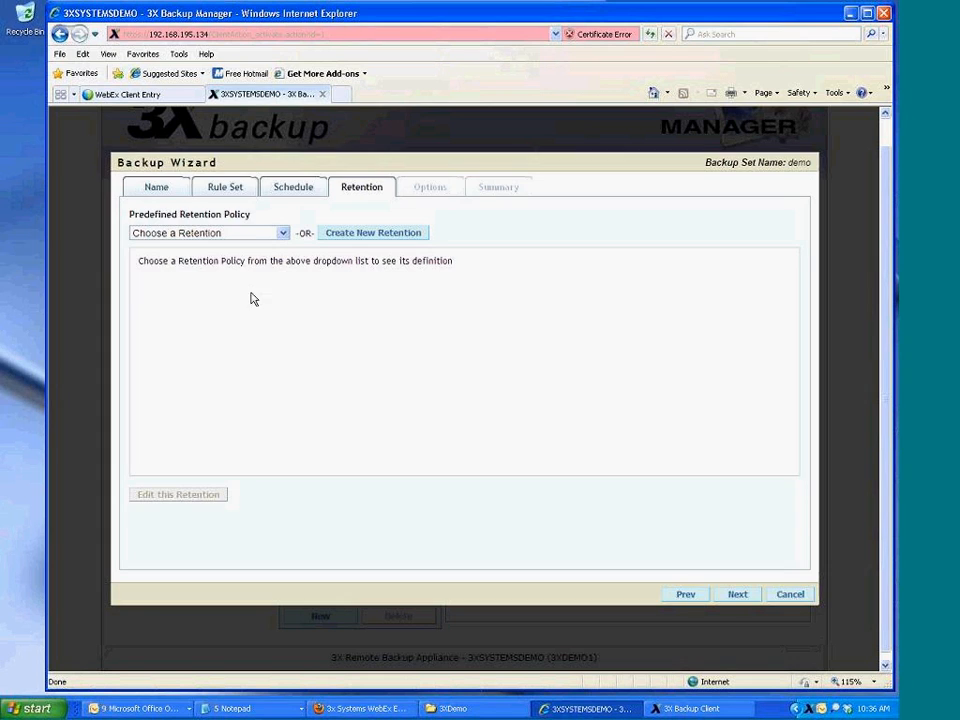
pyautogui.click(281, 232)
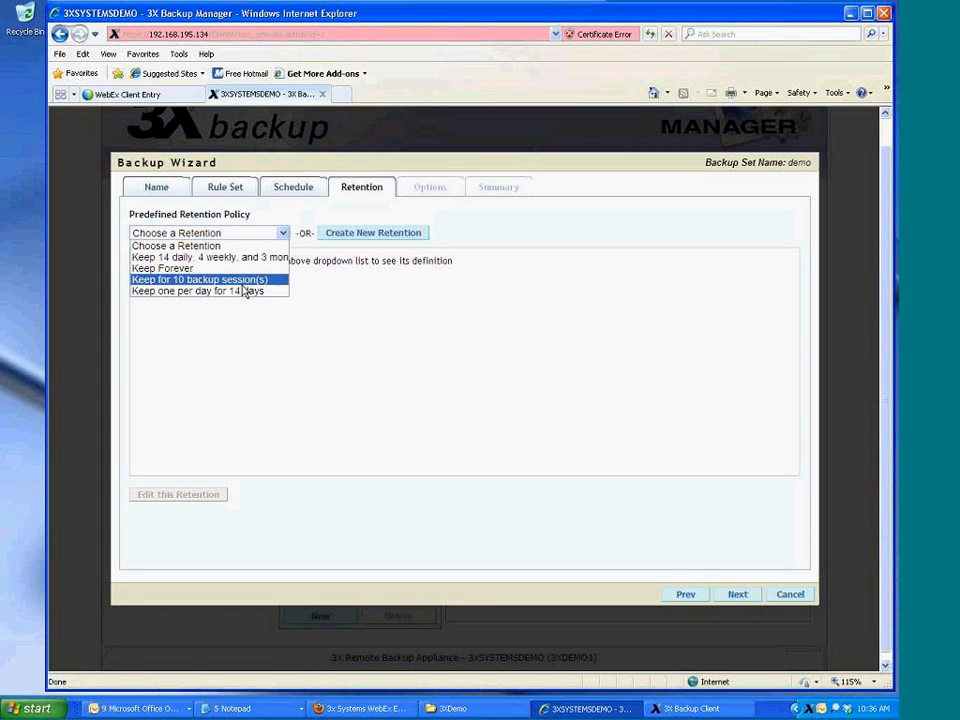
pyautogui.click(250, 280)
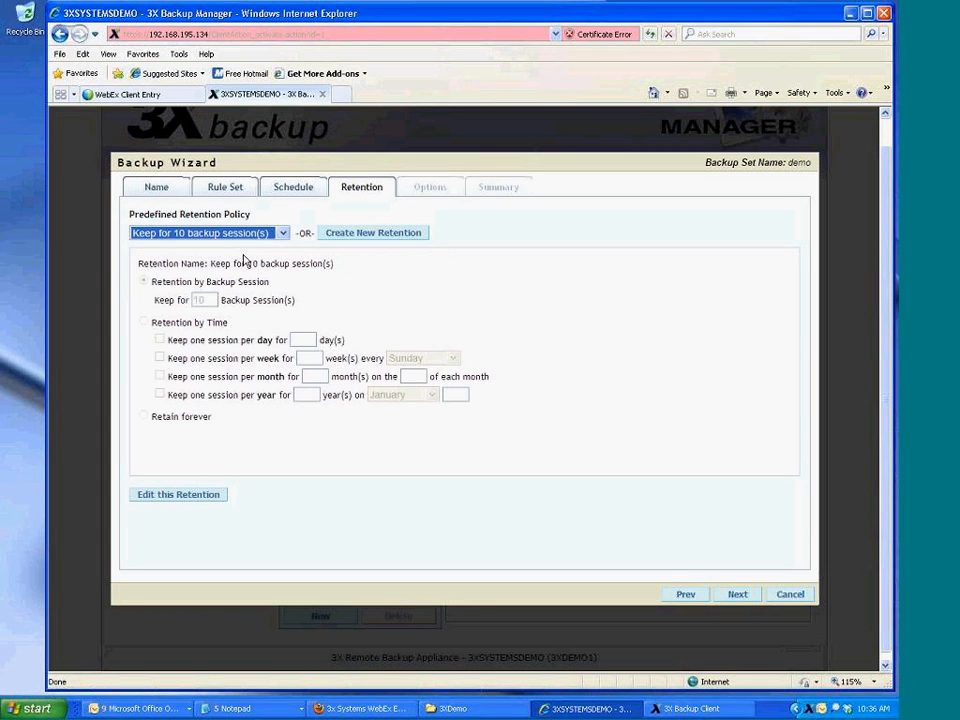
# Finish creating the demo backup set and bring 3X Backup Client to the front
pyautogui.click(744, 600)
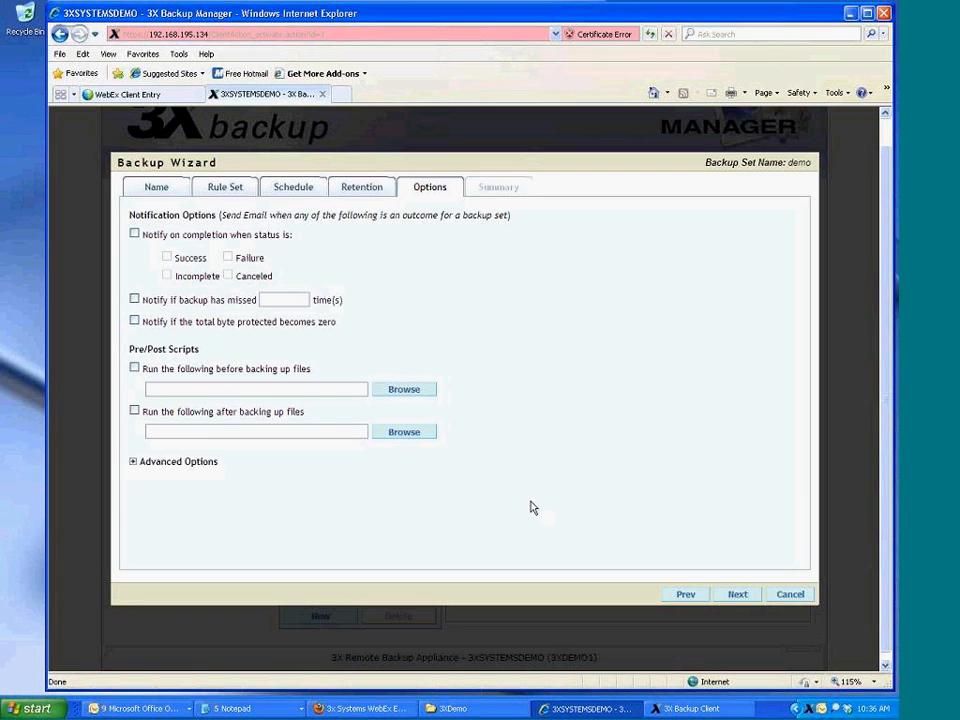
pyautogui.click(737, 595)
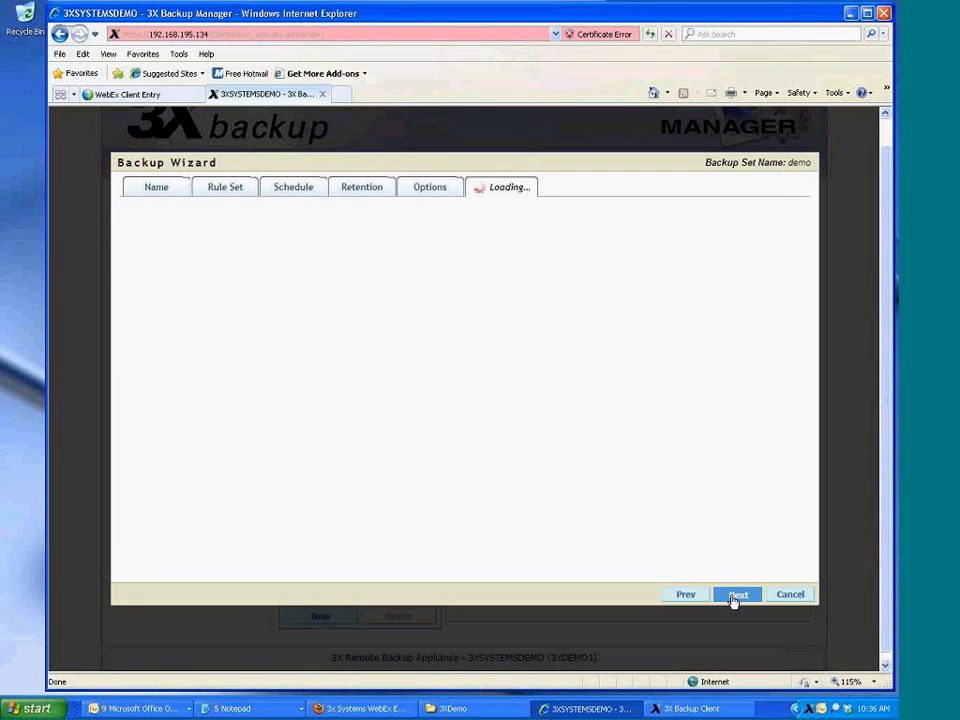
pyautogui.click(734, 597)
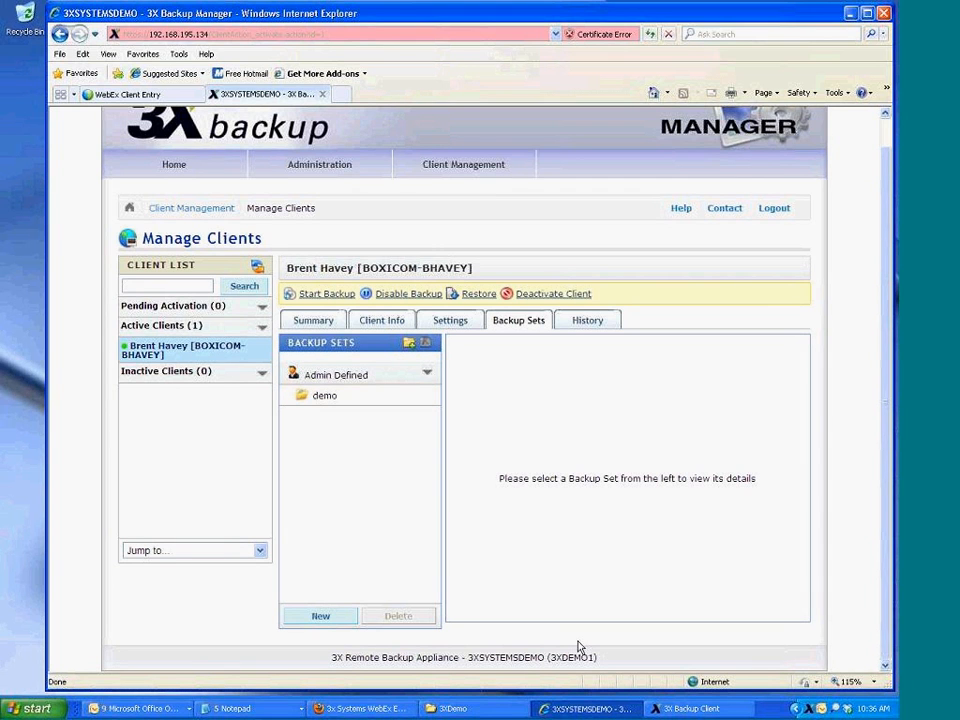
pyautogui.click(586, 713)
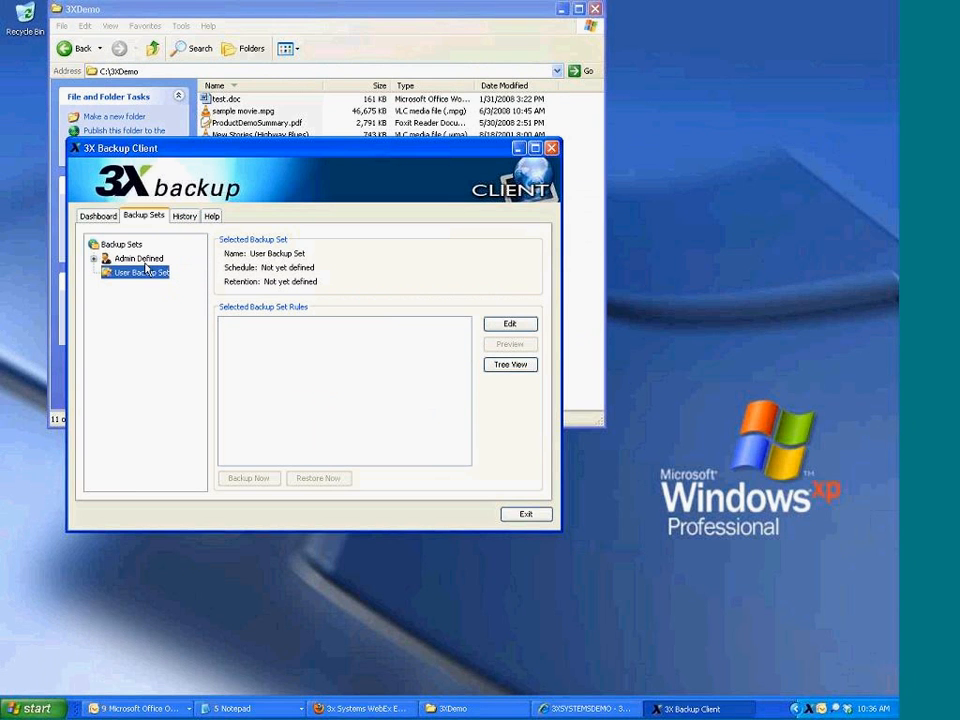
# Run the Admin Defined demo backup set now and watch its detailed progress
pyautogui.click(140, 258)
pyautogui.click(142, 272)
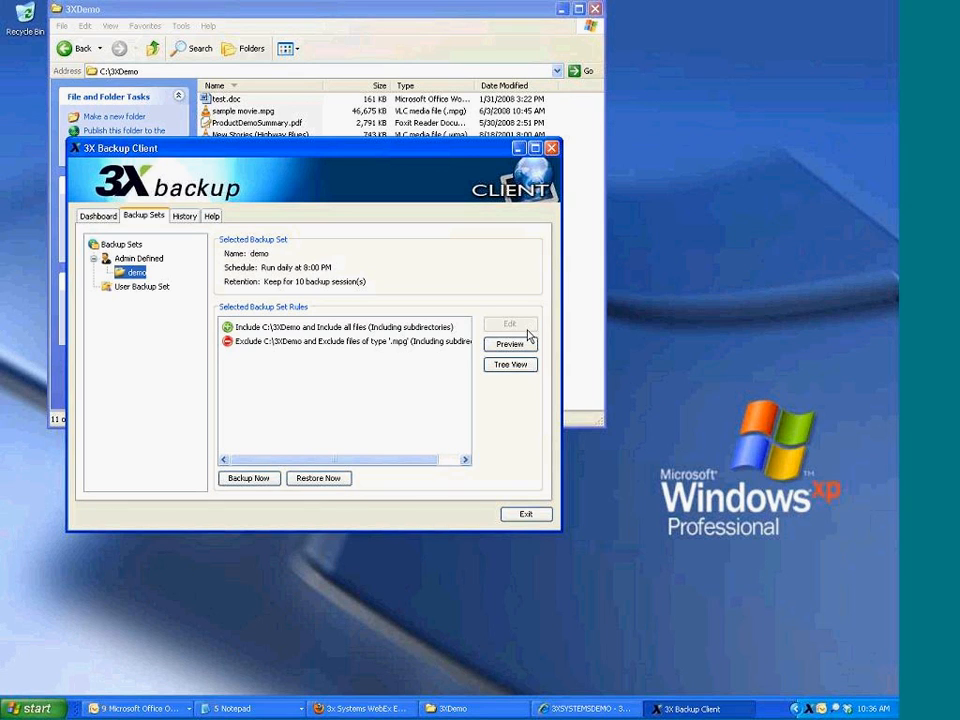
pyautogui.click(242, 480)
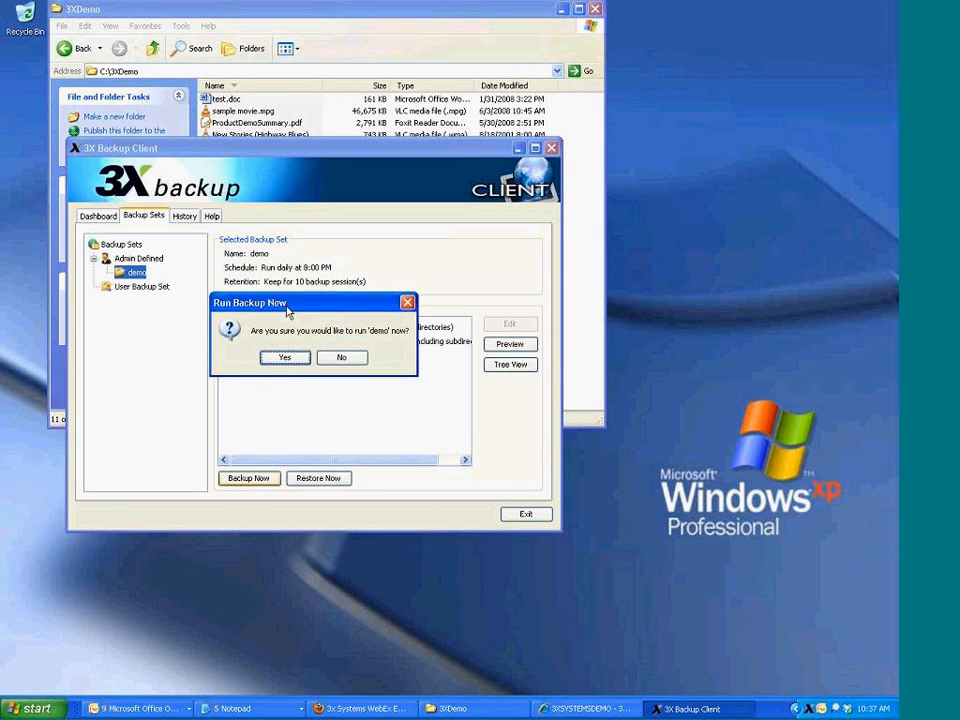
pyautogui.click(284, 359)
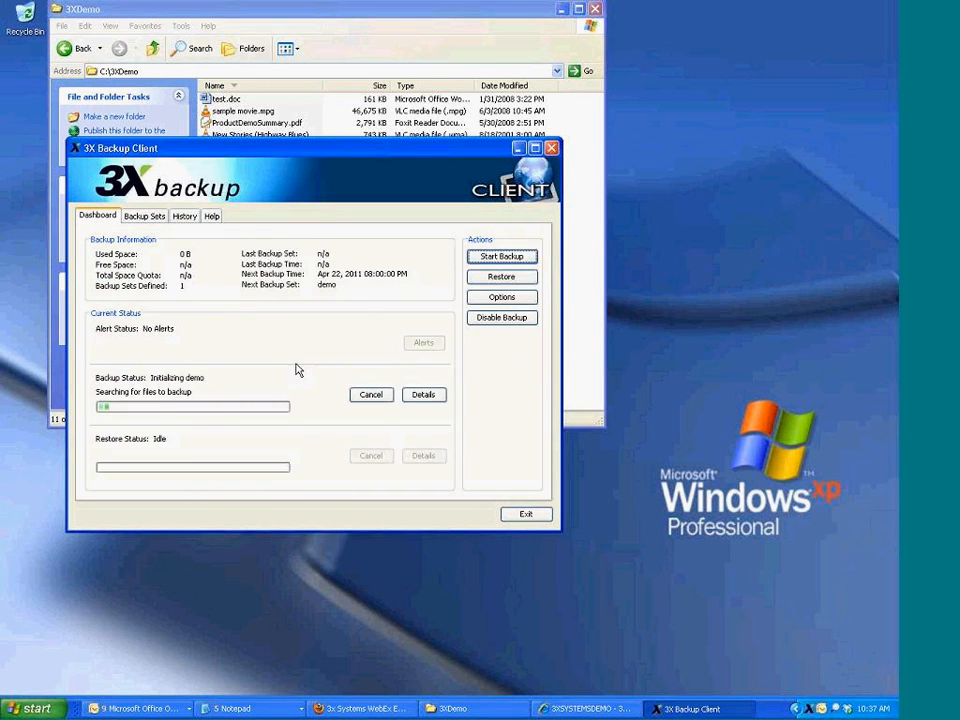
pyautogui.click(424, 393)
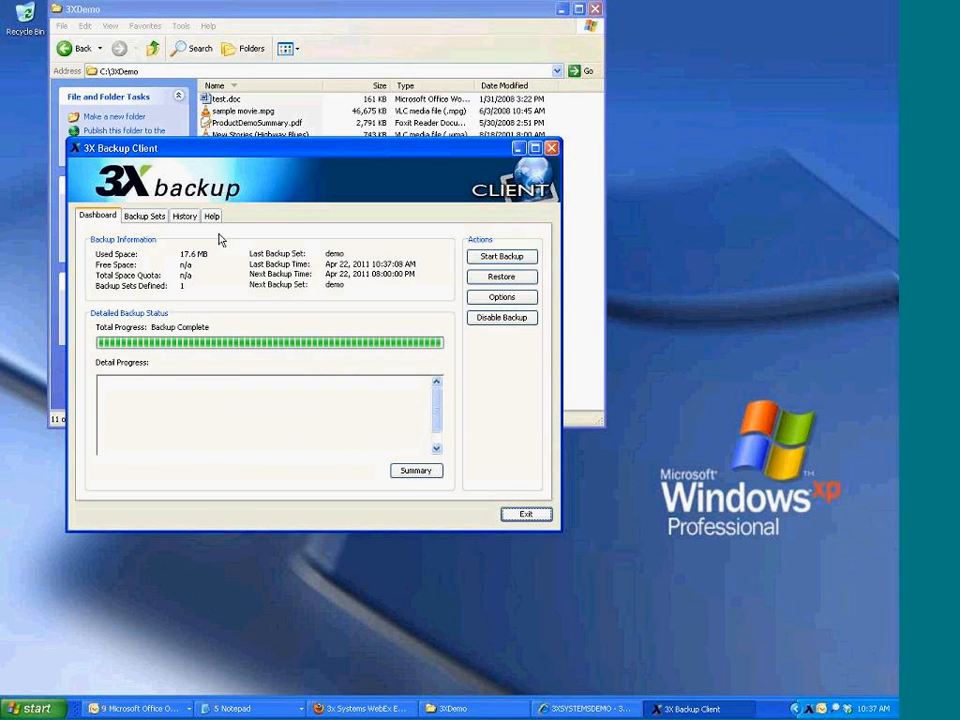
# Check the completed entry in History, adjusting the file columns, then bring up the 3XDemo folder
pyautogui.click(186, 217)
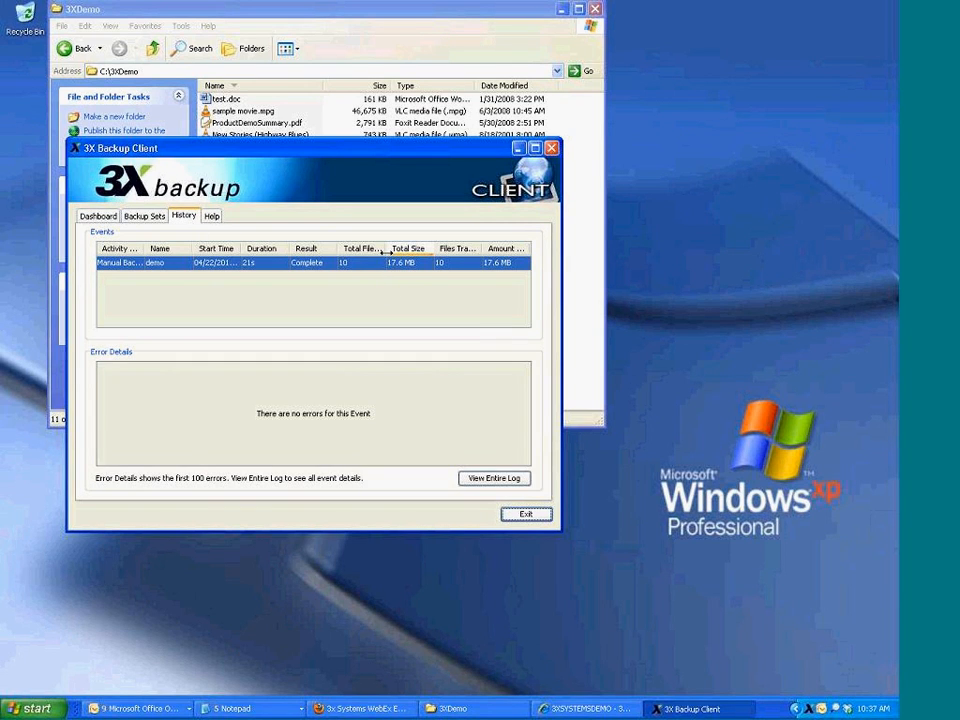
pyautogui.moveTo(385, 252)
pyautogui.mouseDown()
pyautogui.moveTo(427, 253)
pyautogui.moveTo(393, 254)
pyautogui.mouseUp()
pyautogui.moveTo(483, 256); pyautogui.dragTo(454, 252)
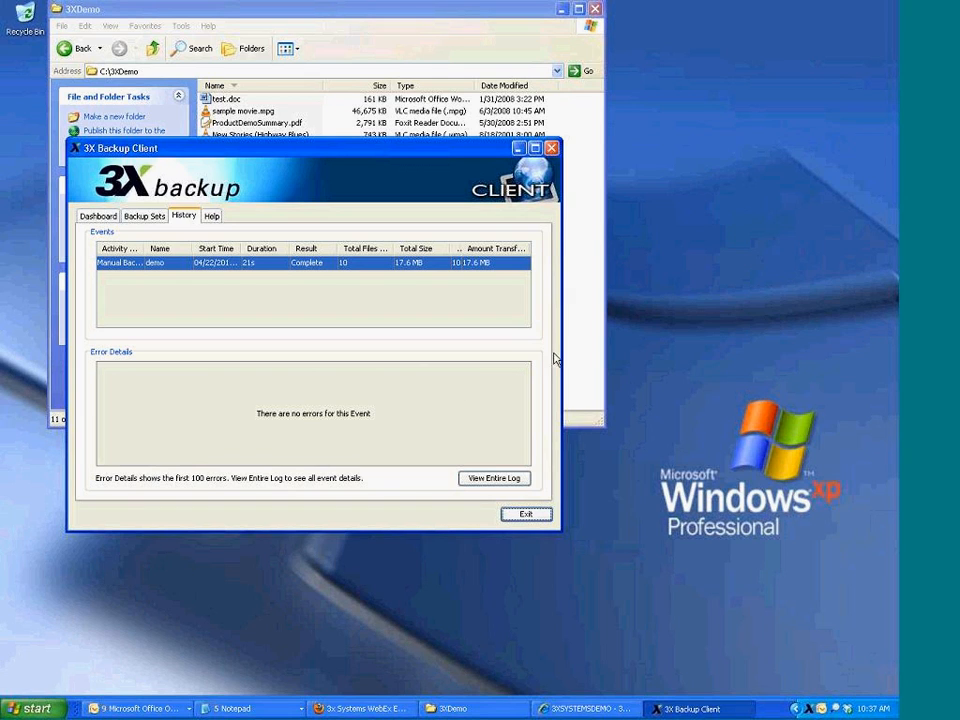
pyautogui.click(585, 296)
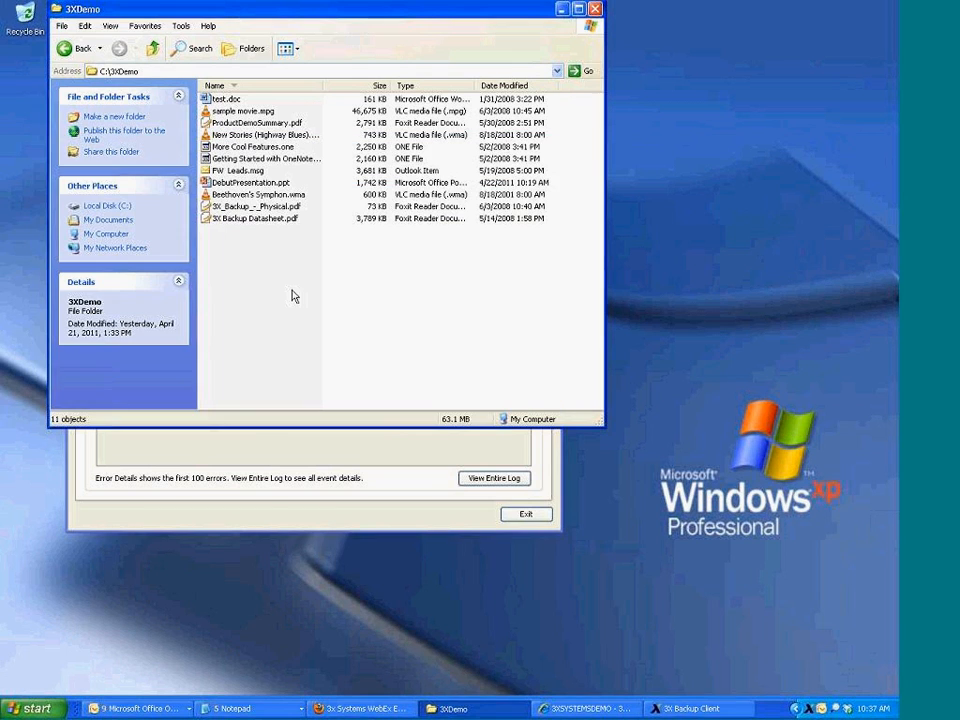
# Open DebutPresentation.ppt, make the '3X Backup' title text red, save, and return to the backup client
pyautogui.doubleClick(246, 185)
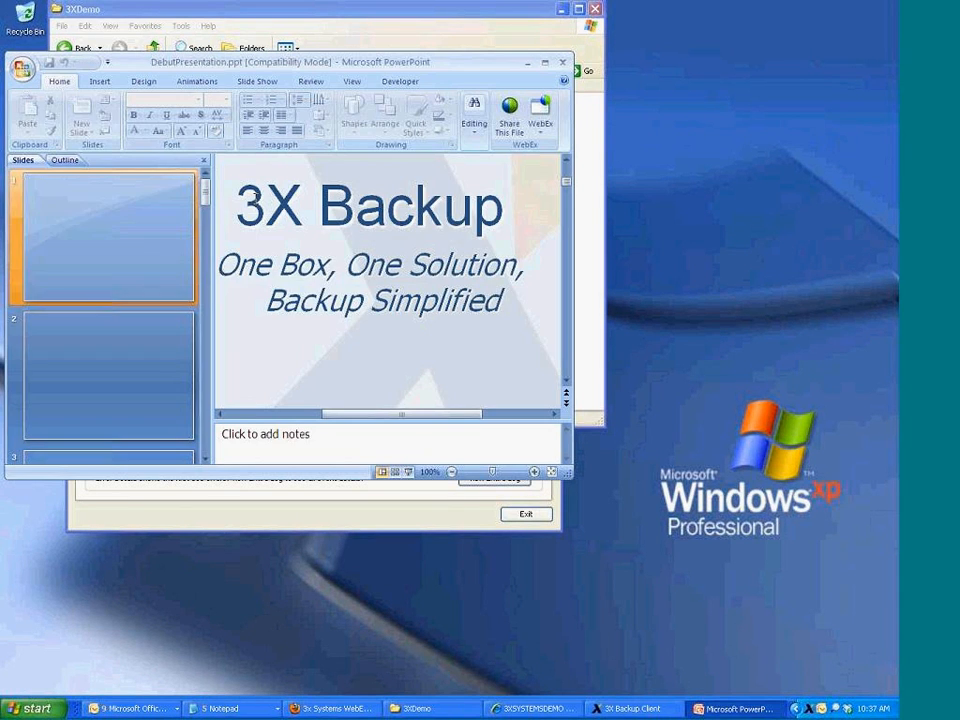
pyautogui.moveTo(236, 189); pyautogui.dragTo(518, 321)
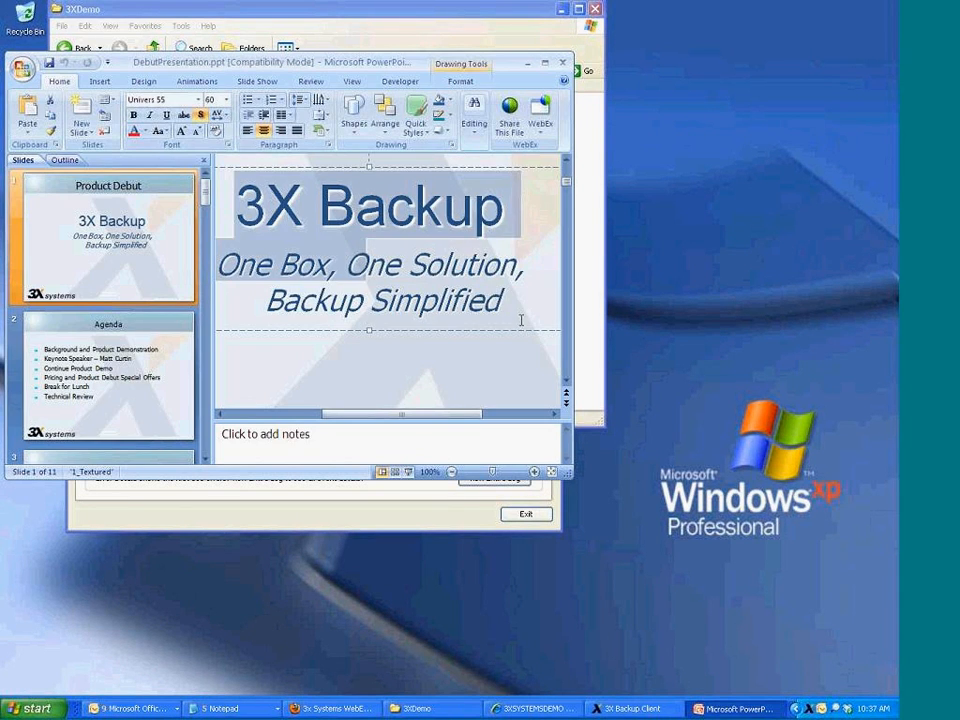
pyautogui.click(134, 133)
pyautogui.click(48, 62)
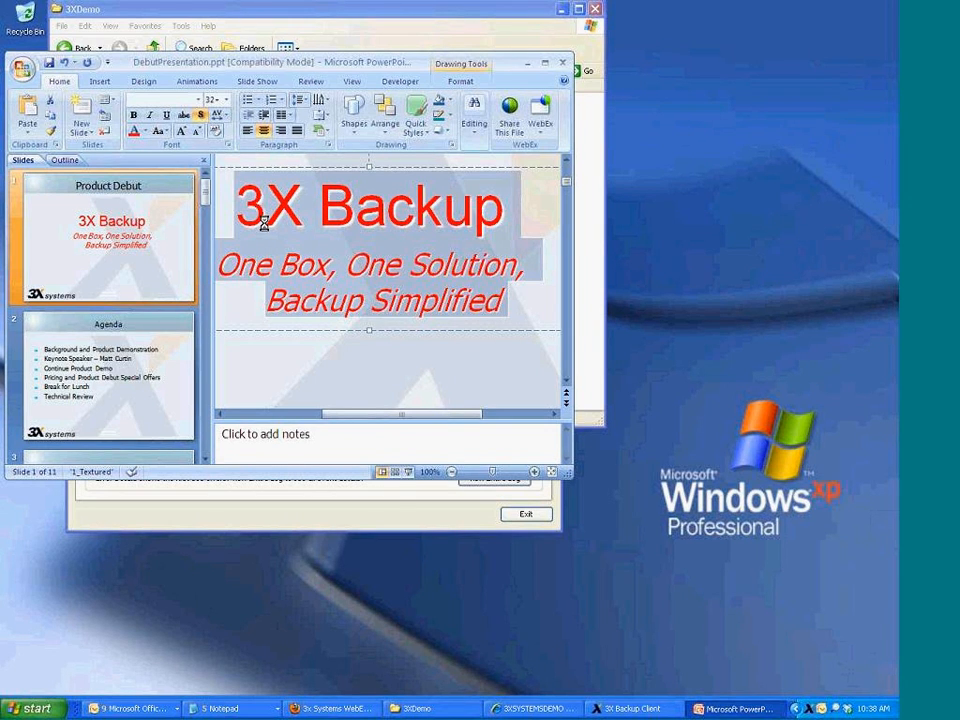
pyautogui.click(632, 709)
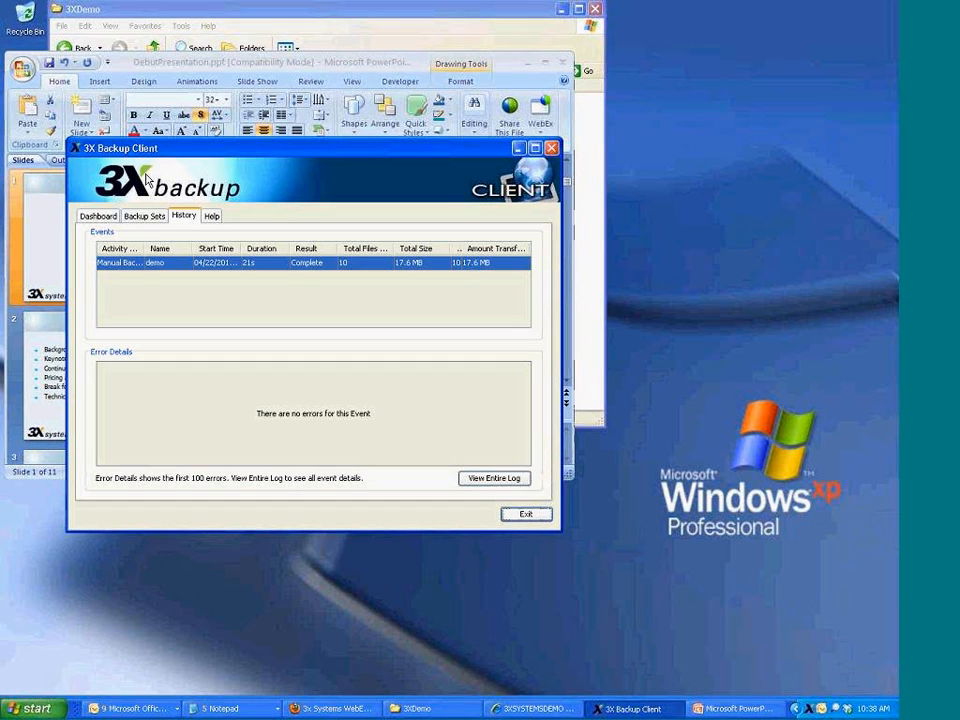
# Run the demo backup set again immediately and show its detailed progress
pyautogui.click(144, 216)
pyautogui.click(240, 479)
pyautogui.click(280, 357)
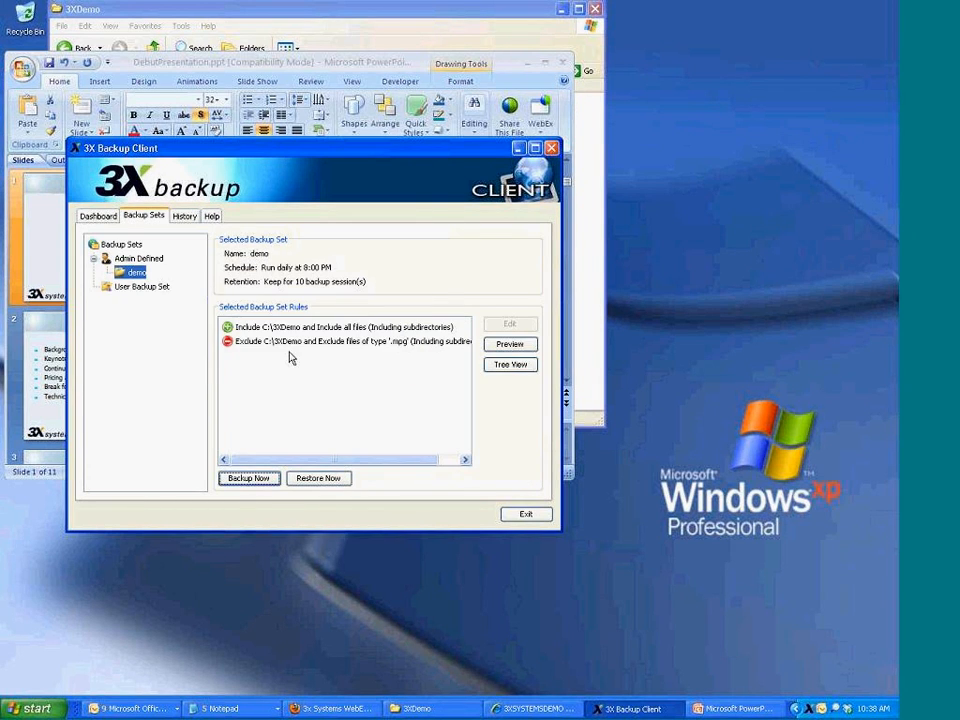
pyautogui.click(414, 393)
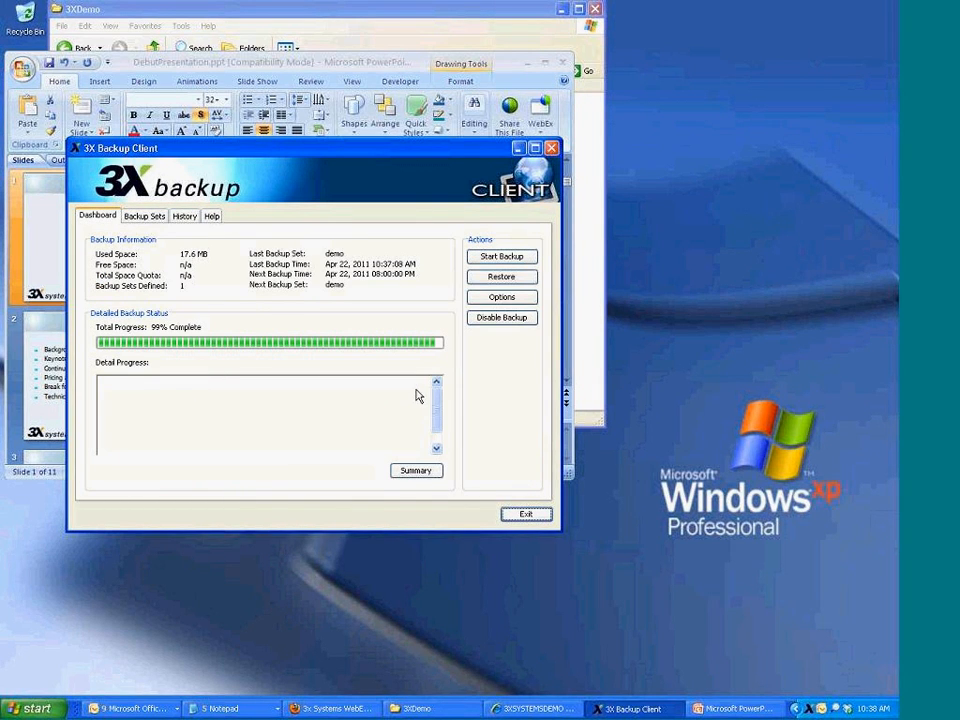
# Select the newest History event to see the amount transferred, then minimise the client
pyautogui.click(180, 216)
pyautogui.click(454, 263)
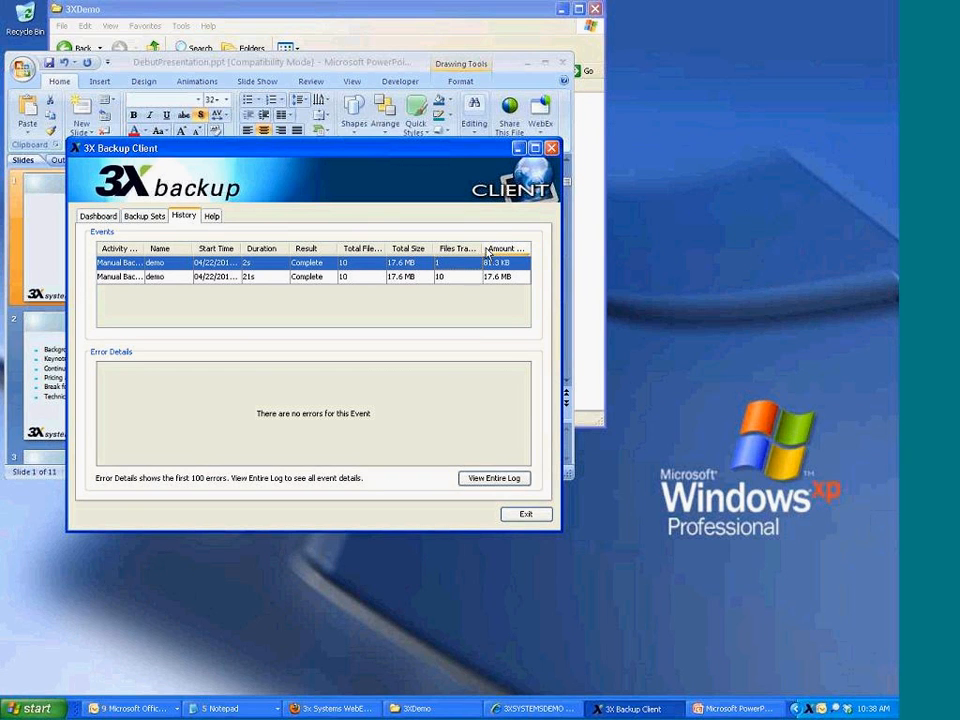
pyautogui.moveTo(480, 249); pyautogui.dragTo(438, 250)
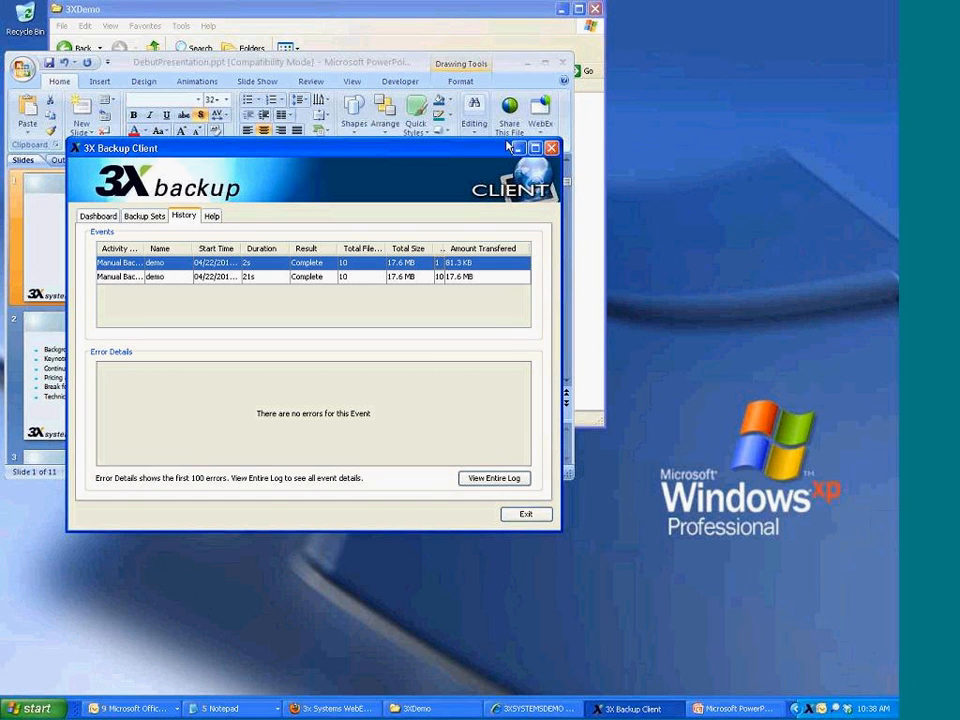
pyautogui.click(521, 149)
# Copy DebutPresentation.ppt from 3XDemo into C:\Duplicate Data On A Different System, then return to the backup client
pyautogui.click(412, 708)
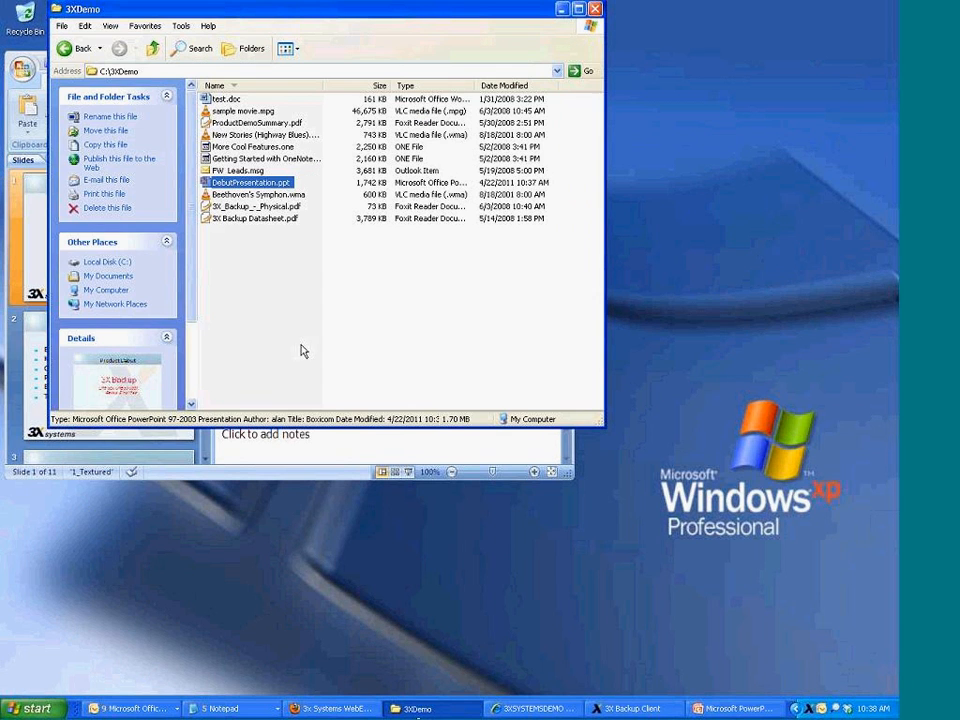
pyautogui.rightClick(266, 181)
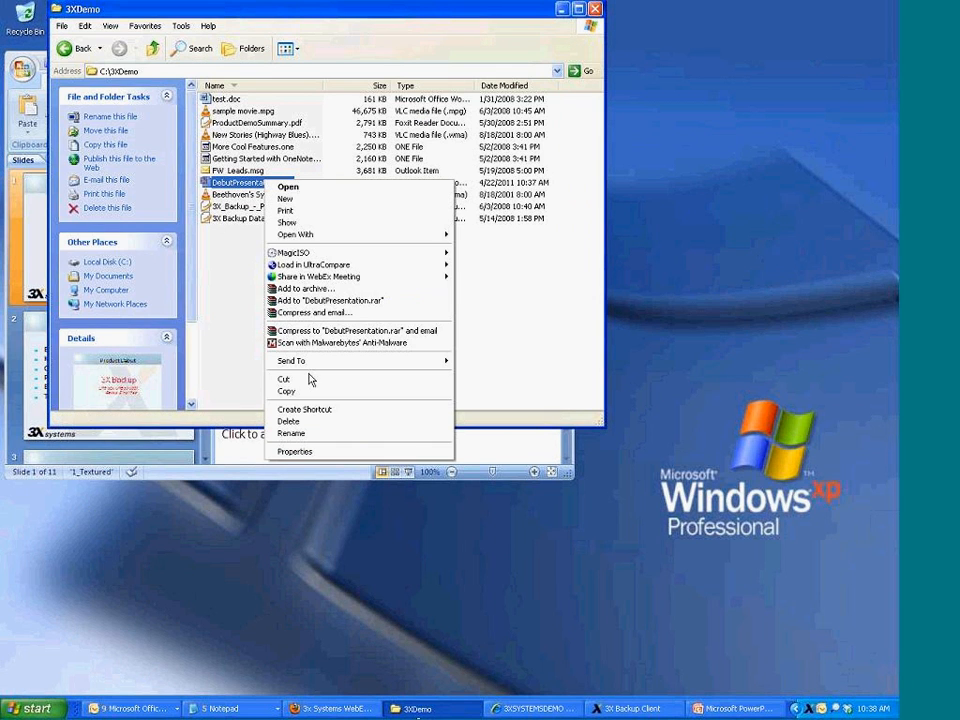
pyautogui.click(255, 355)
pyautogui.click(77, 54)
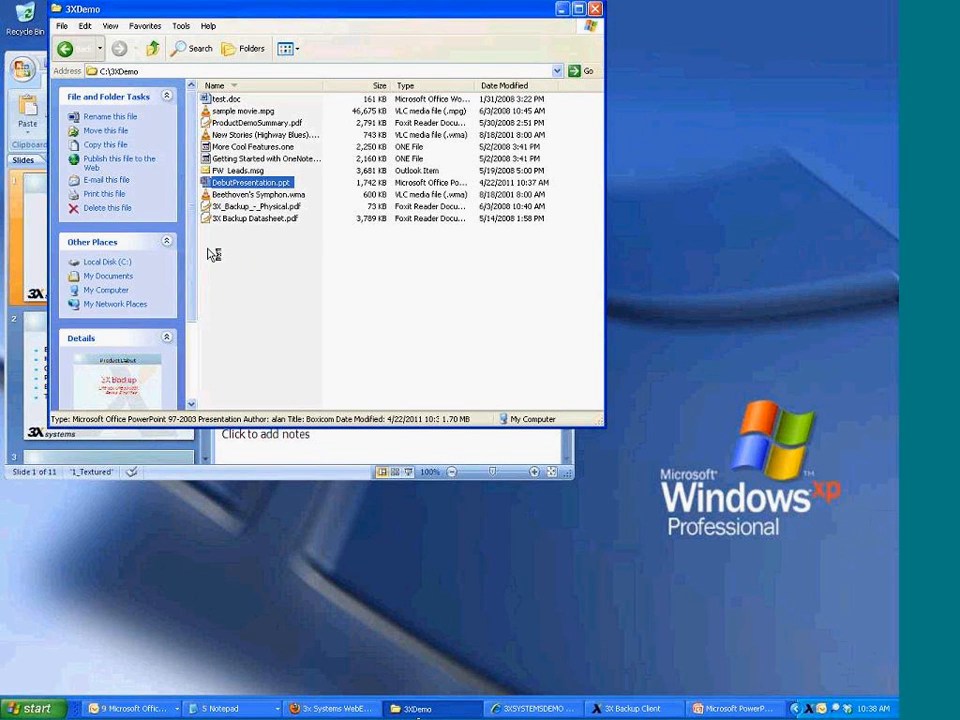
pyautogui.doubleClick(216, 372)
pyautogui.rightClick(234, 318)
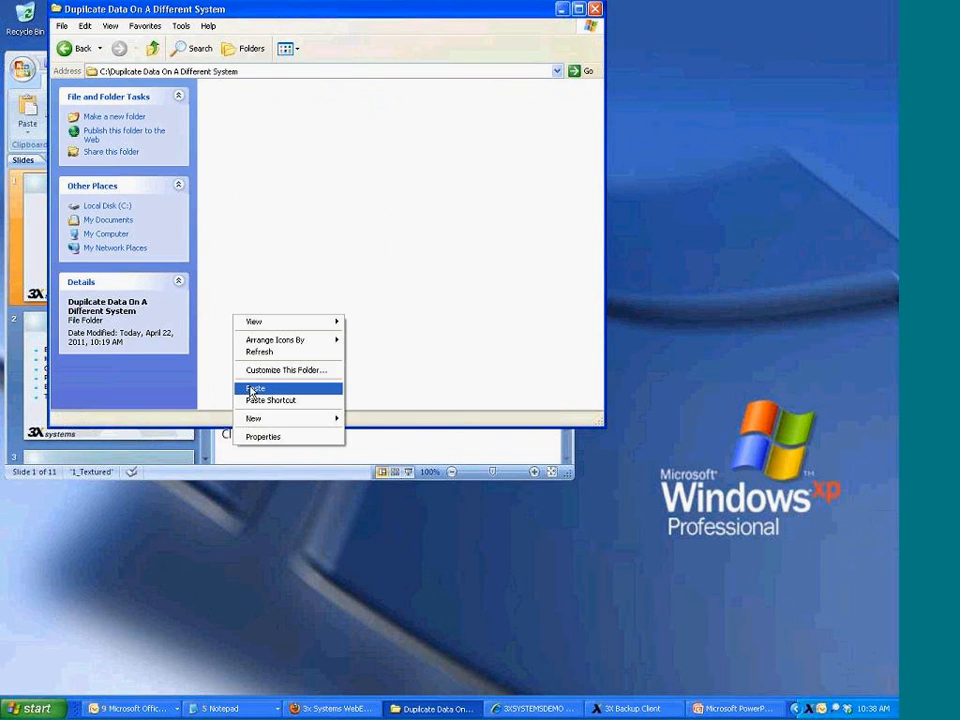
pyautogui.click(255, 388)
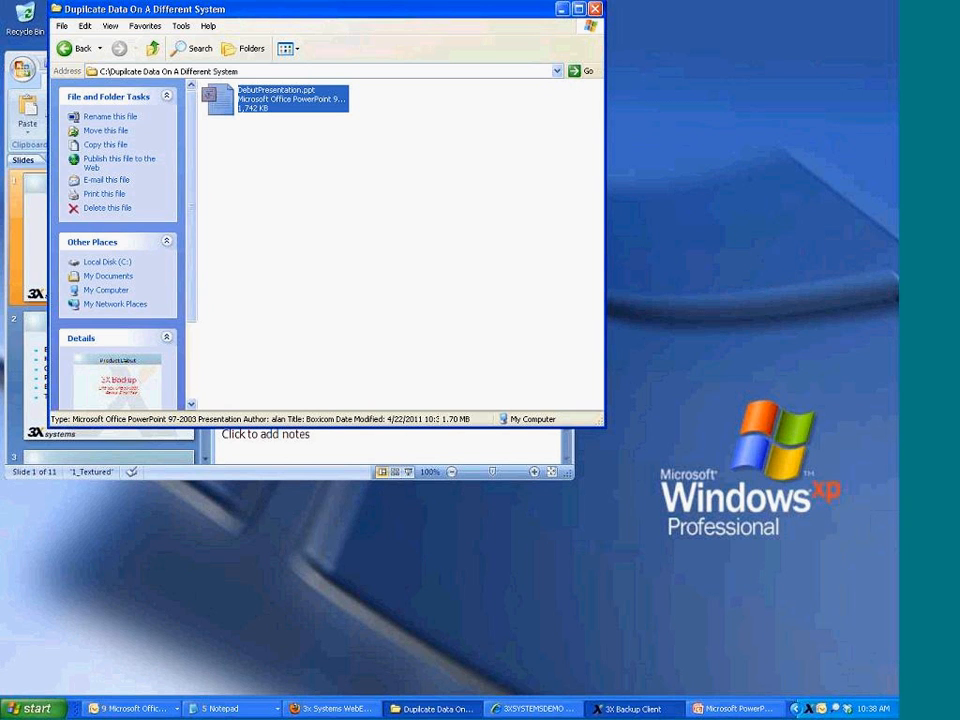
pyautogui.click(632, 708)
# Edit the User Backup Set to include the Duplicate Data On A Different System folder
pyautogui.click(144, 216)
pyautogui.click(140, 287)
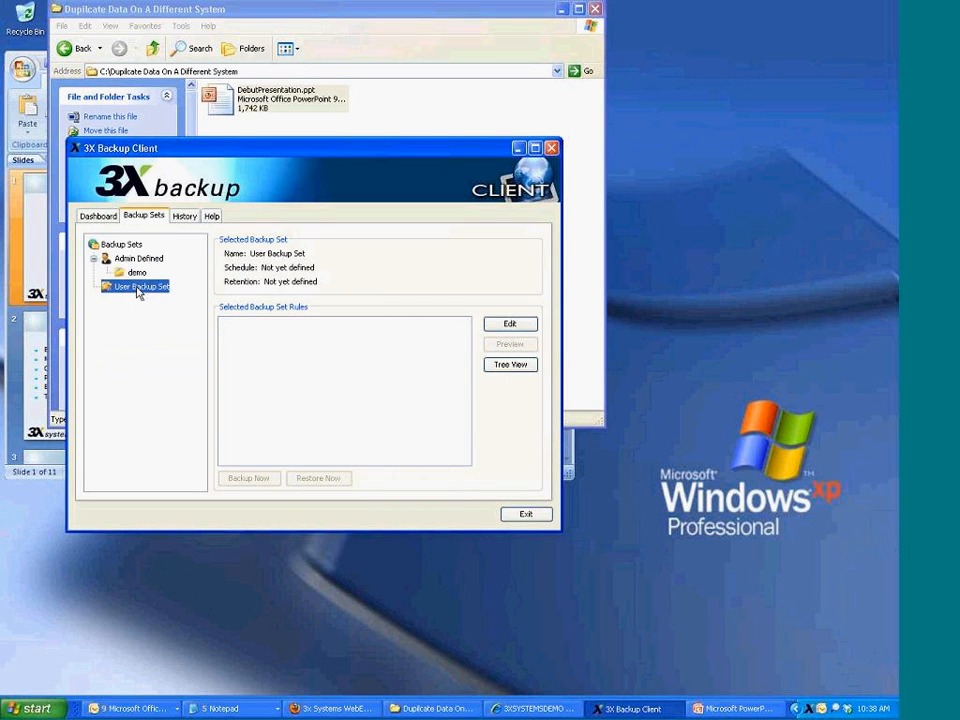
pyautogui.click(510, 325)
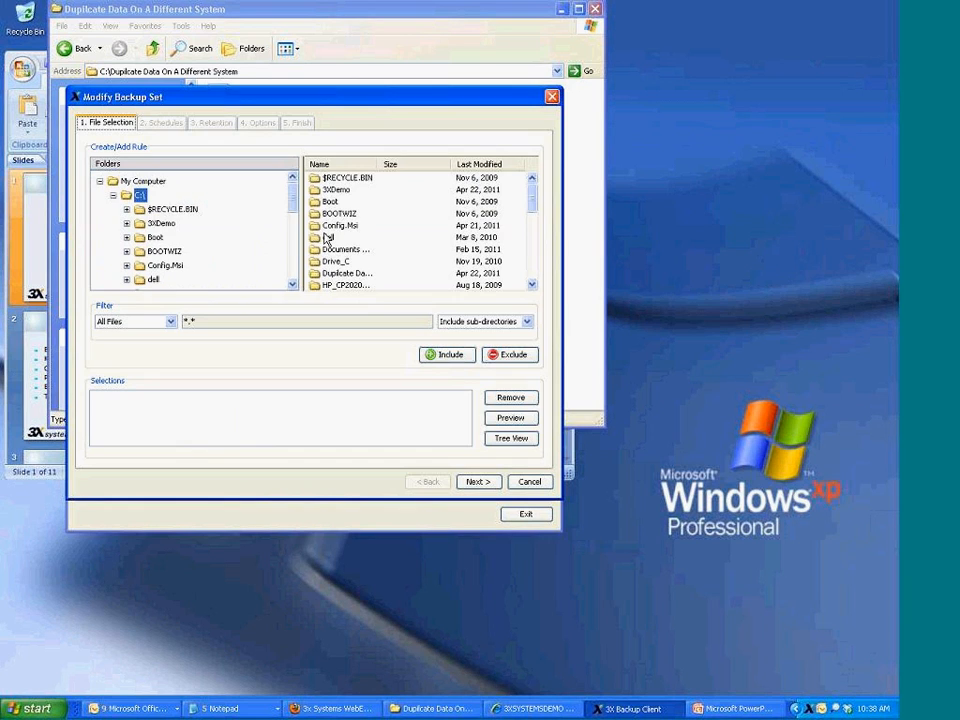
pyautogui.scroll(-2, 257, 236)
pyautogui.click(210, 240)
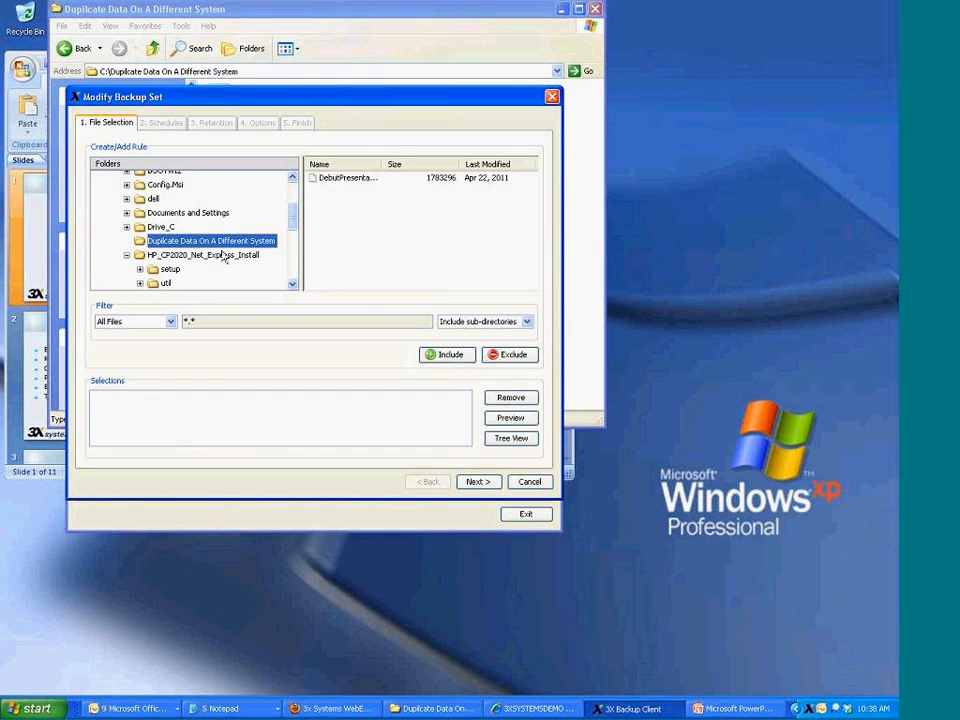
pyautogui.click(447, 354)
pyautogui.click(477, 481)
pyautogui.click(478, 482)
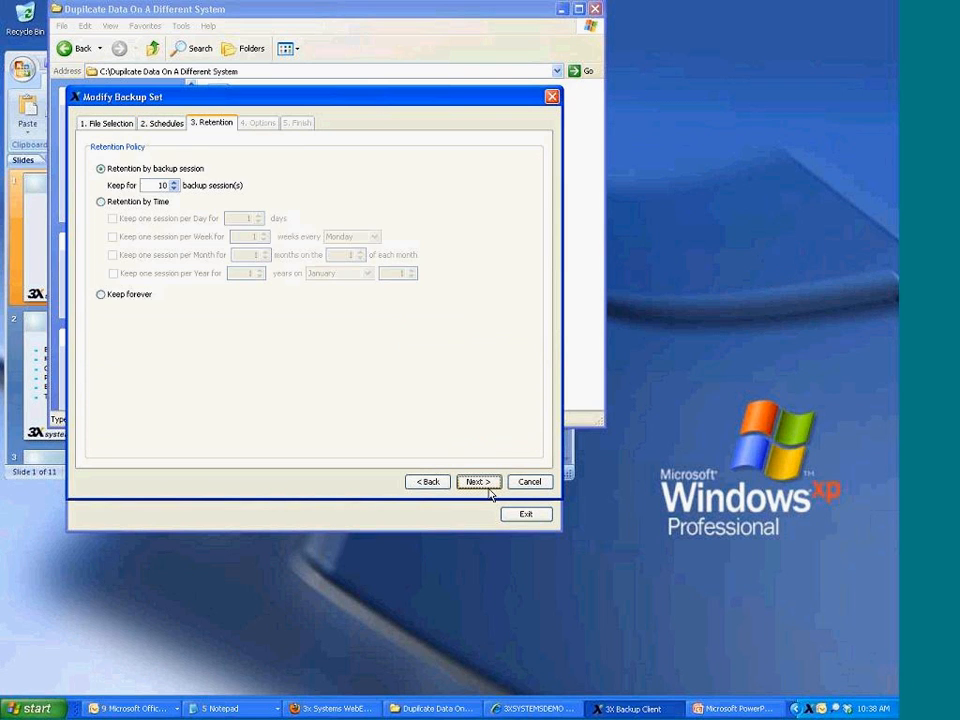
pyautogui.click(478, 482)
pyautogui.click(478, 482)
# Run the backup now, review the latest History event, then hide the client
pyautogui.click(246, 478)
pyautogui.click(281, 359)
pyautogui.click(424, 395)
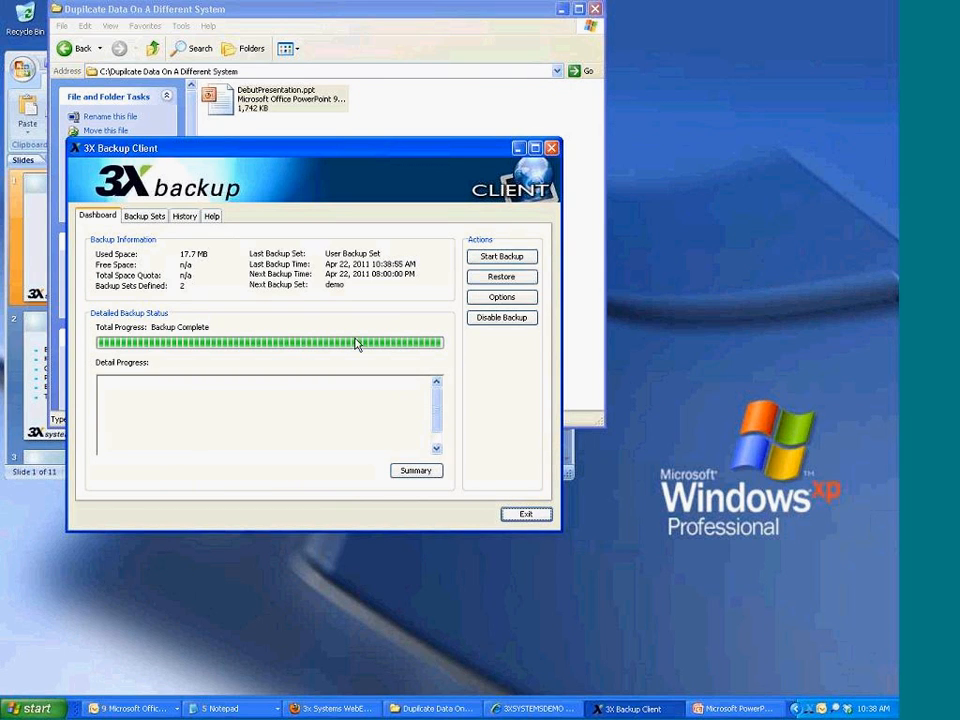
pyautogui.click(184, 216)
pyautogui.click(366, 264)
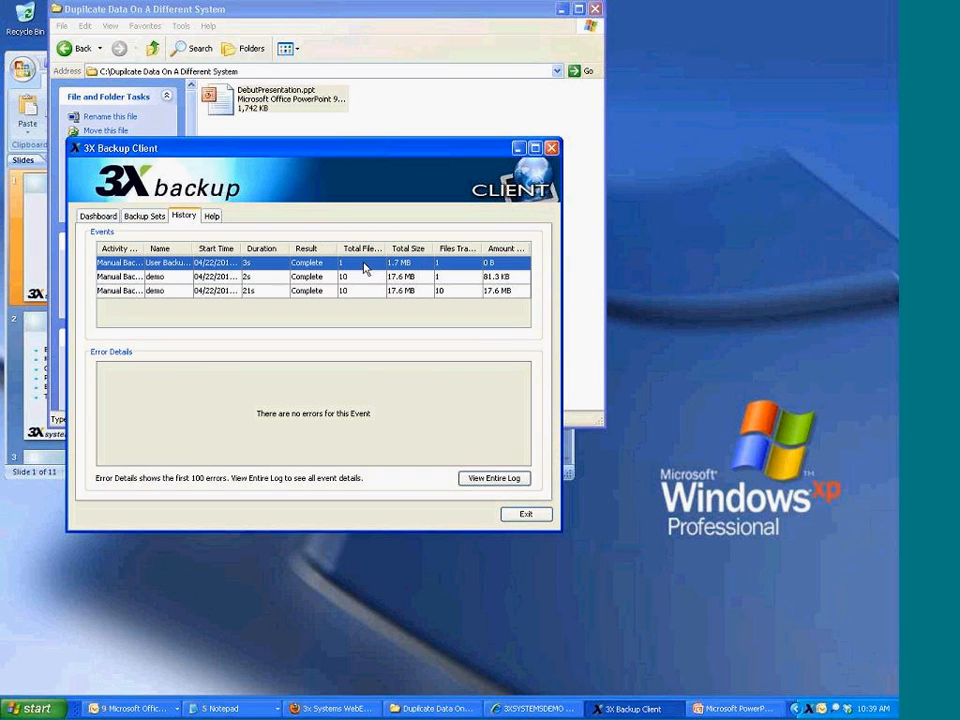
pyautogui.moveTo(485, 248); pyautogui.dragTo(377, 249)
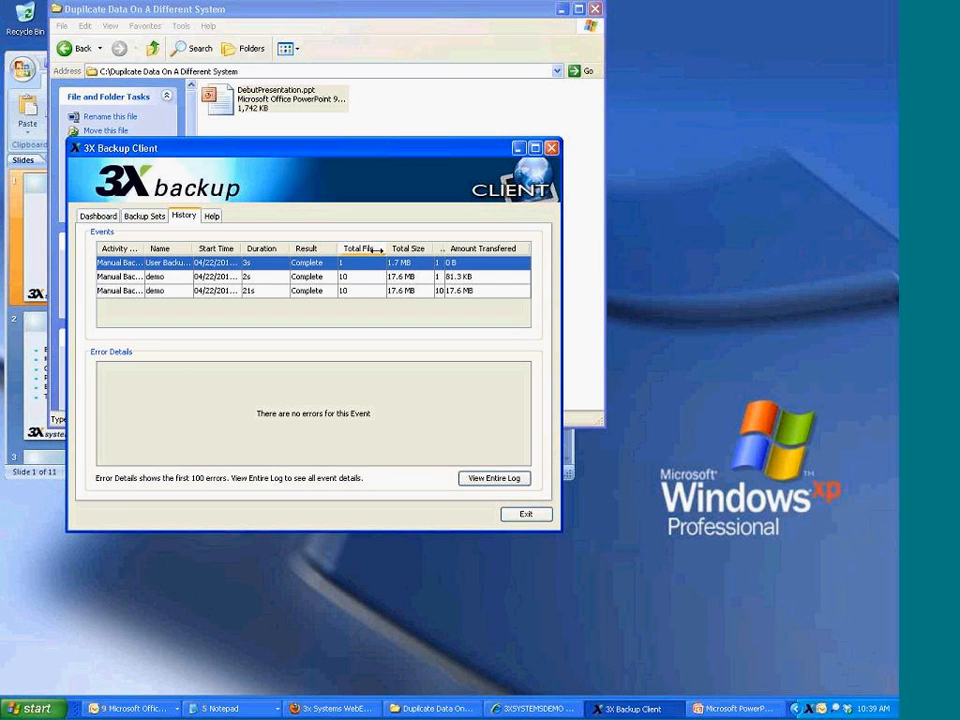
pyautogui.click(602, 708)
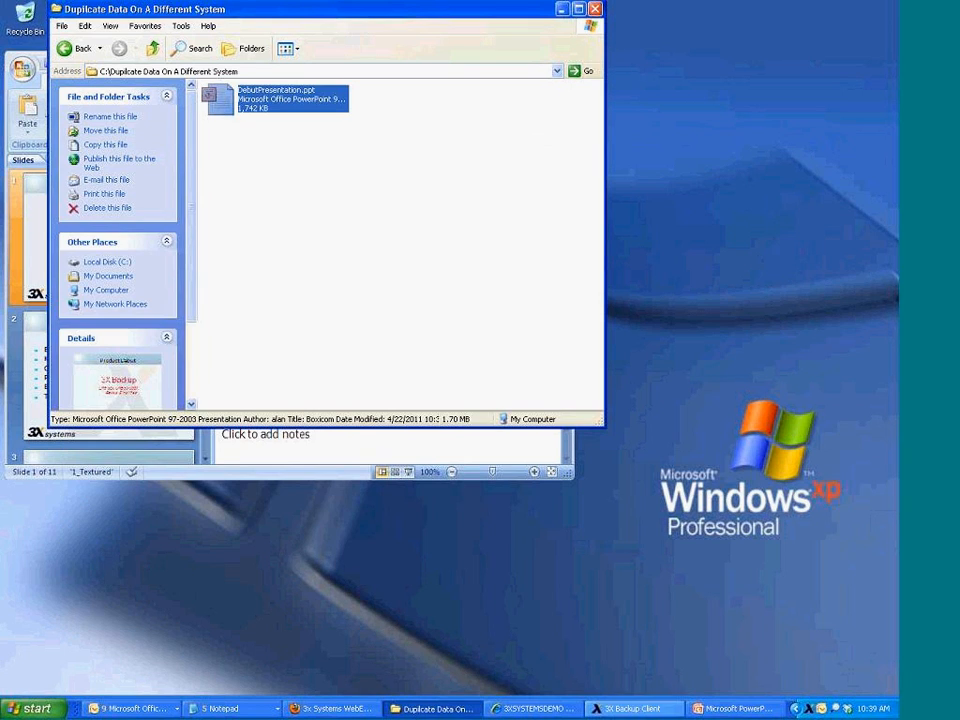
# Bring up the web Backup Manager and view the Client Software page's 3X BMR for Windows entry
pyautogui.click(561, 9)
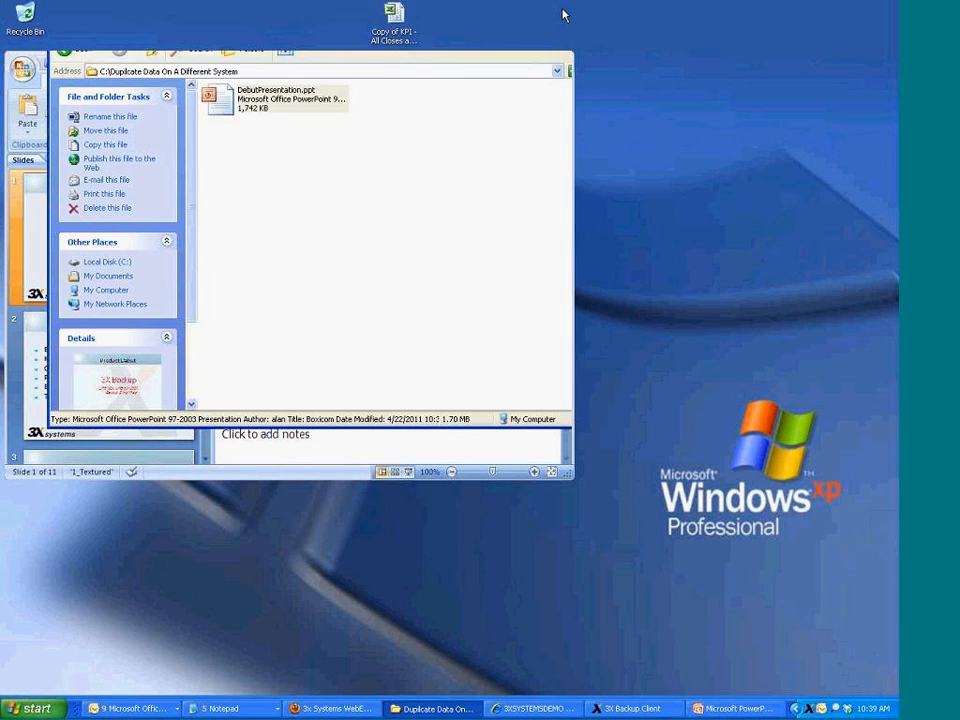
pyautogui.click(535, 708)
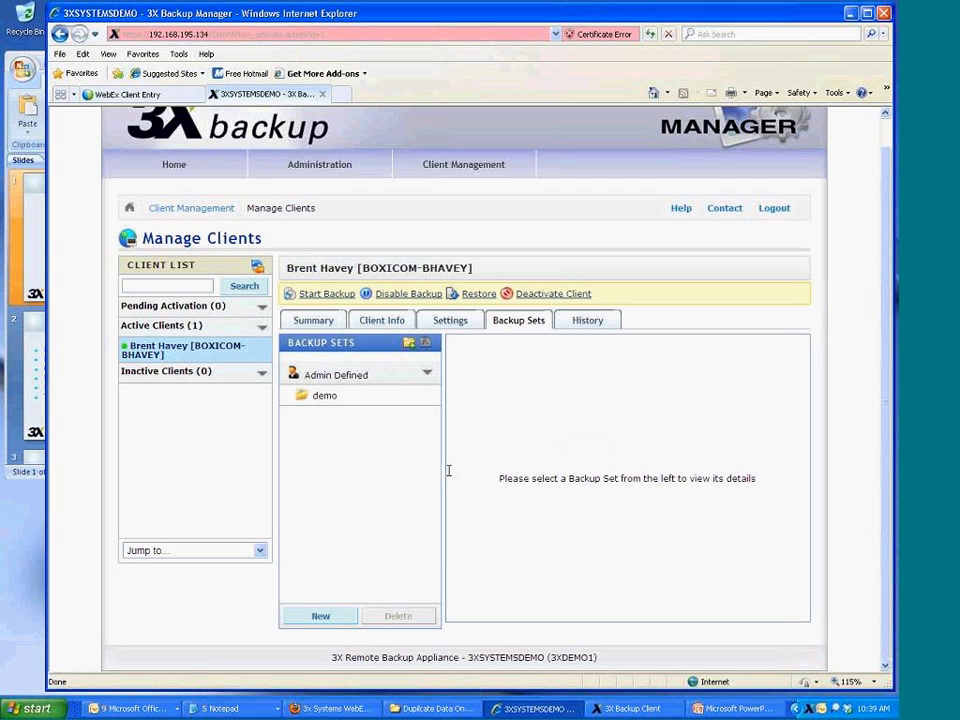
pyautogui.moveTo(495, 170)
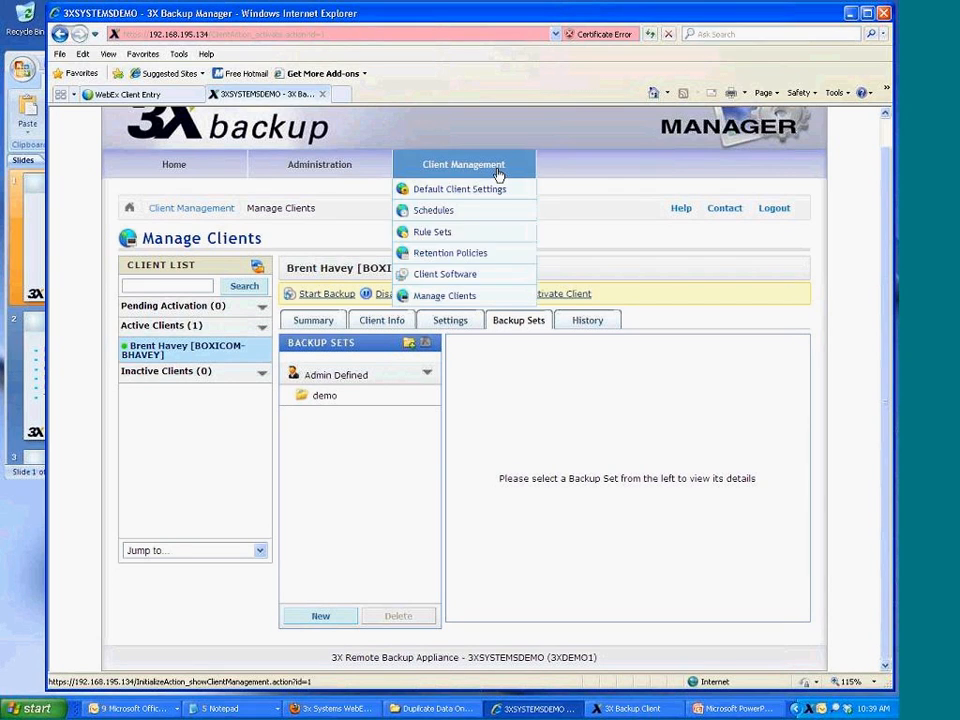
pyautogui.click(499, 278)
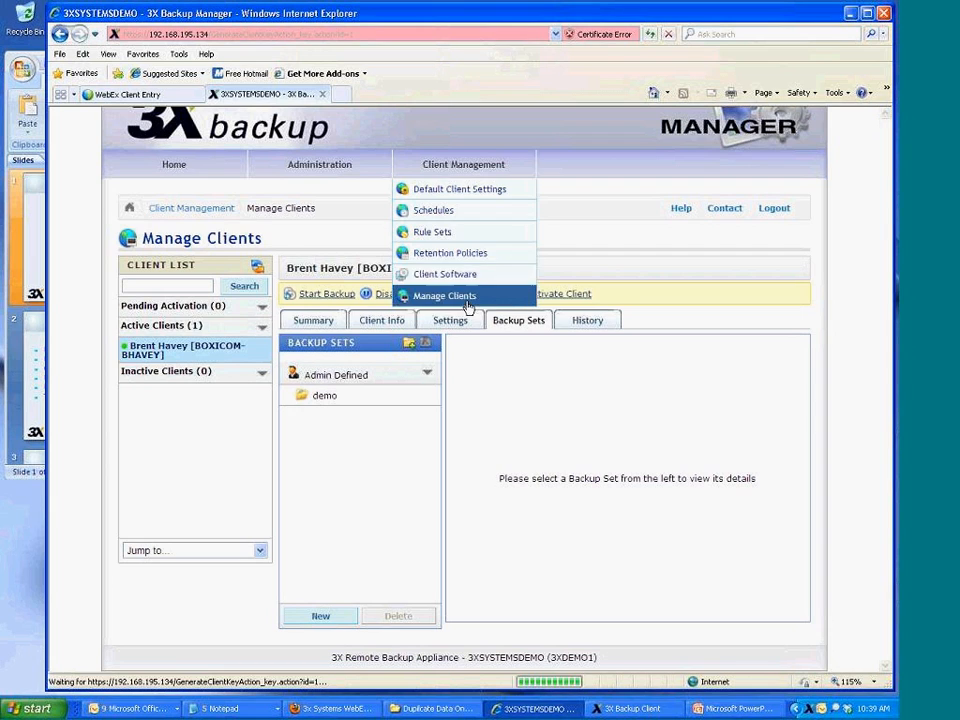
pyautogui.moveTo(131, 544); pyautogui.dragTo(213, 549)
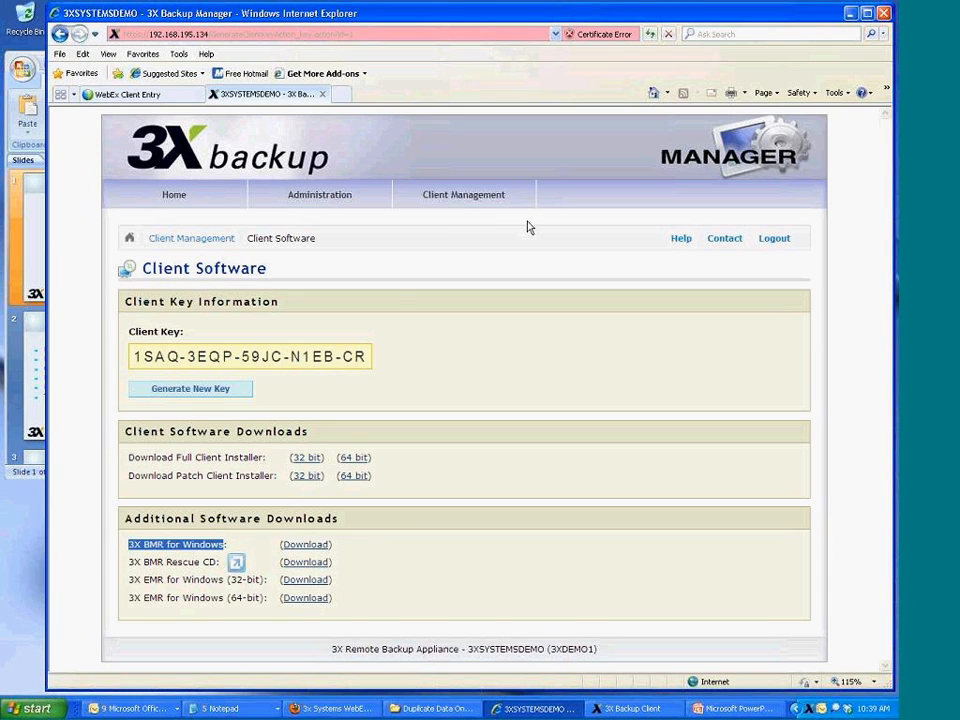
# Open the managed client's backup sets and start a new set of type Bare Metal Recovery
pyautogui.moveTo(505, 201)
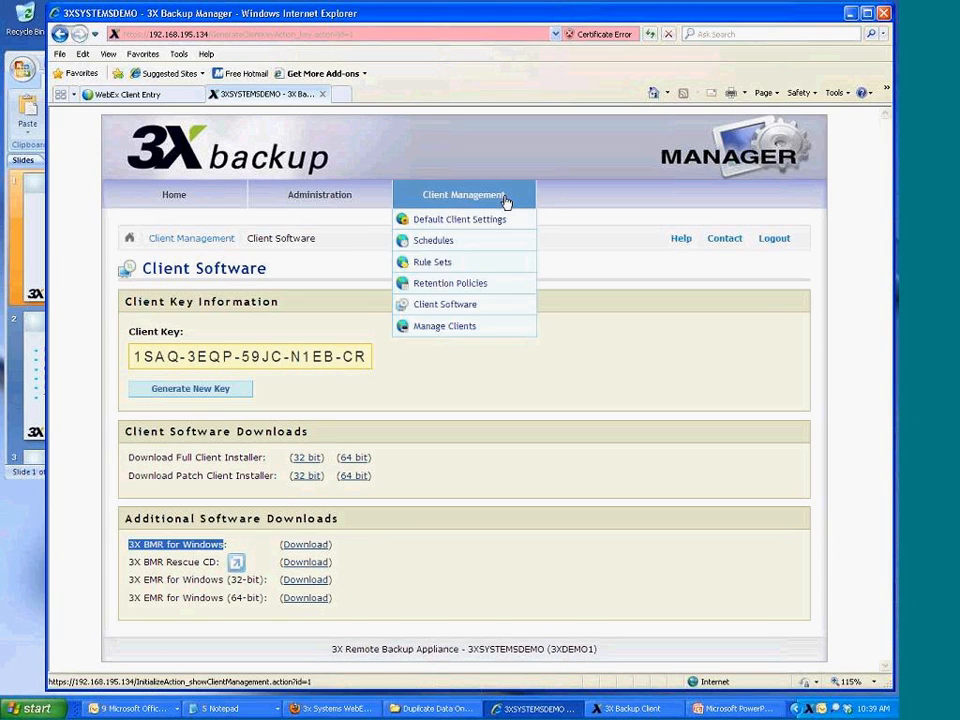
pyautogui.click(487, 327)
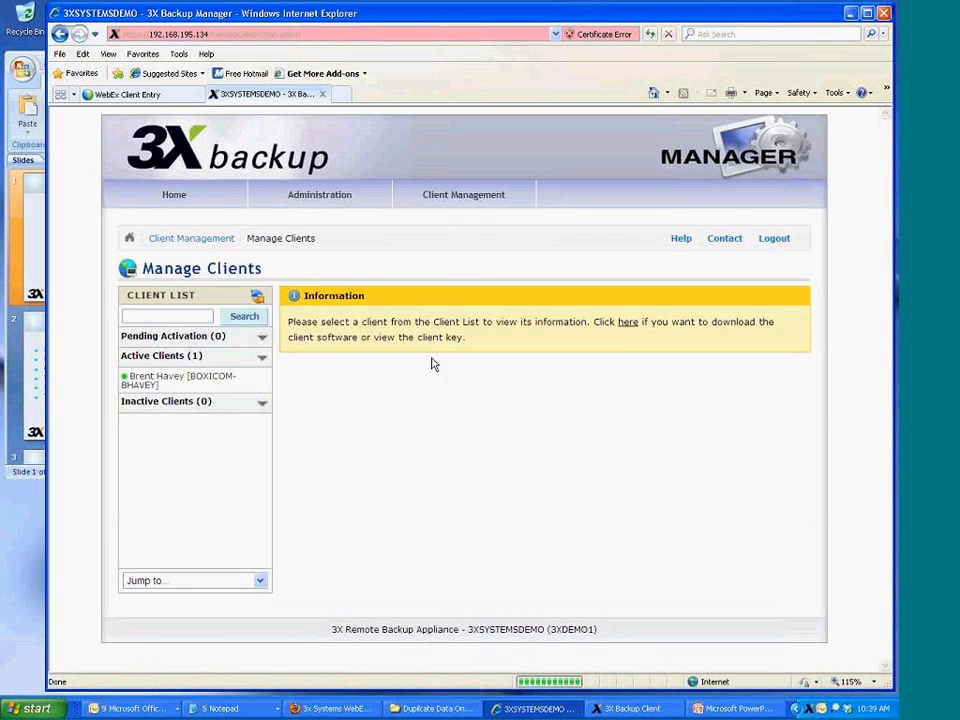
pyautogui.click(190, 380)
pyautogui.click(525, 350)
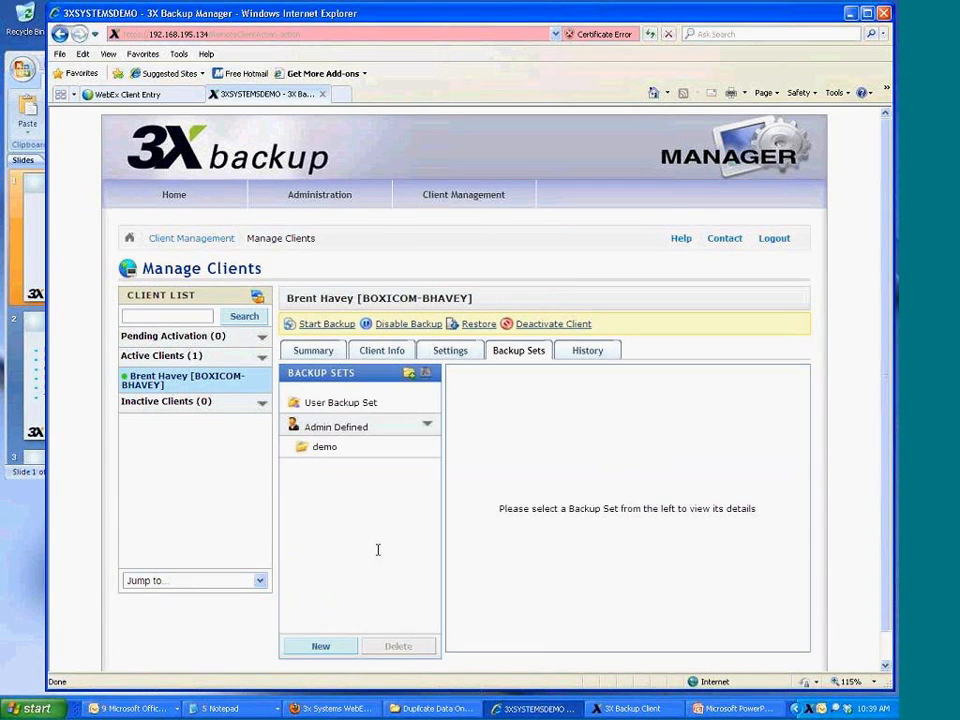
pyautogui.click(312, 643)
pyautogui.click(300, 238)
pyautogui.click(284, 251)
# Name the set 'image backup' and include partitions G:, D: and C: from Basic Disk 0
pyautogui.click(276, 214)
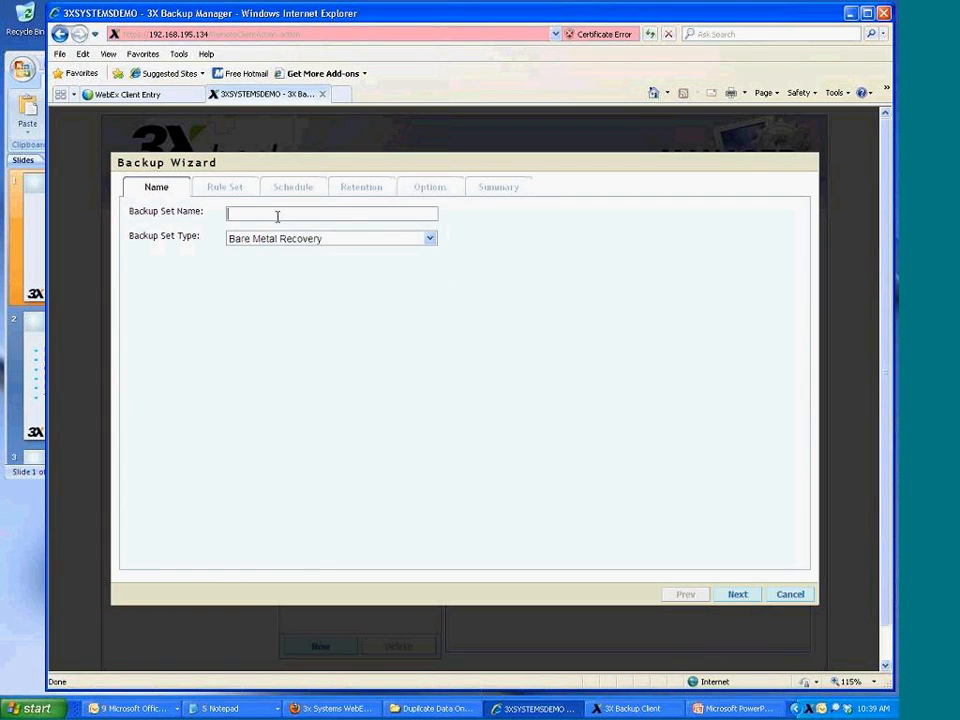
pyautogui.write('image backup')
pyautogui.click(737, 595)
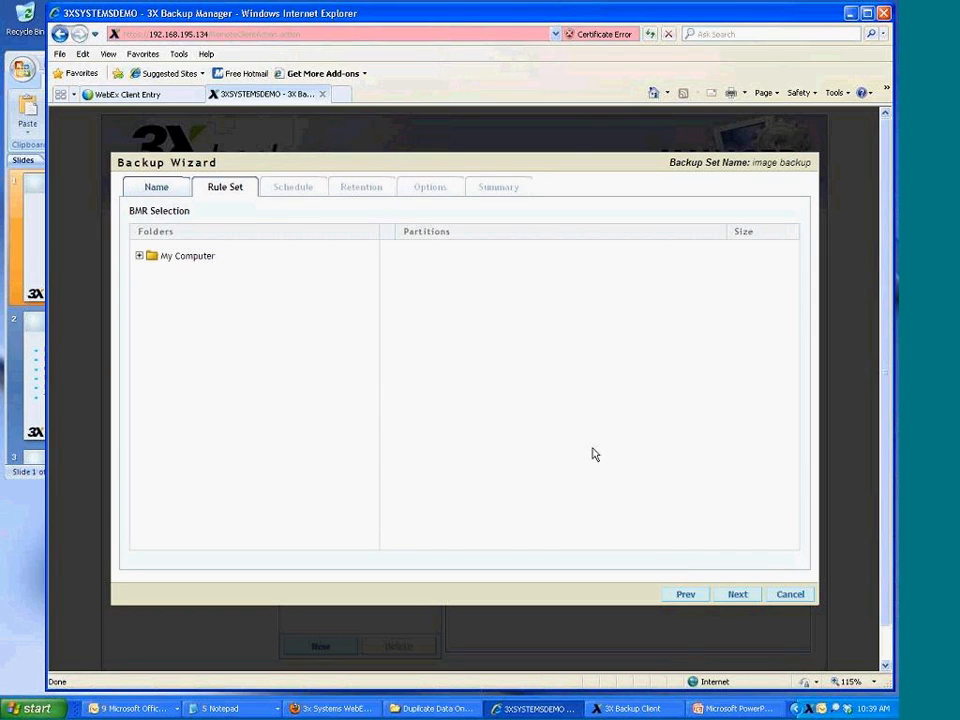
pyautogui.click(139, 256)
pyautogui.click(157, 272)
pyautogui.click(182, 273)
pyautogui.click(388, 267)
pyautogui.click(389, 285)
pyautogui.click(389, 301)
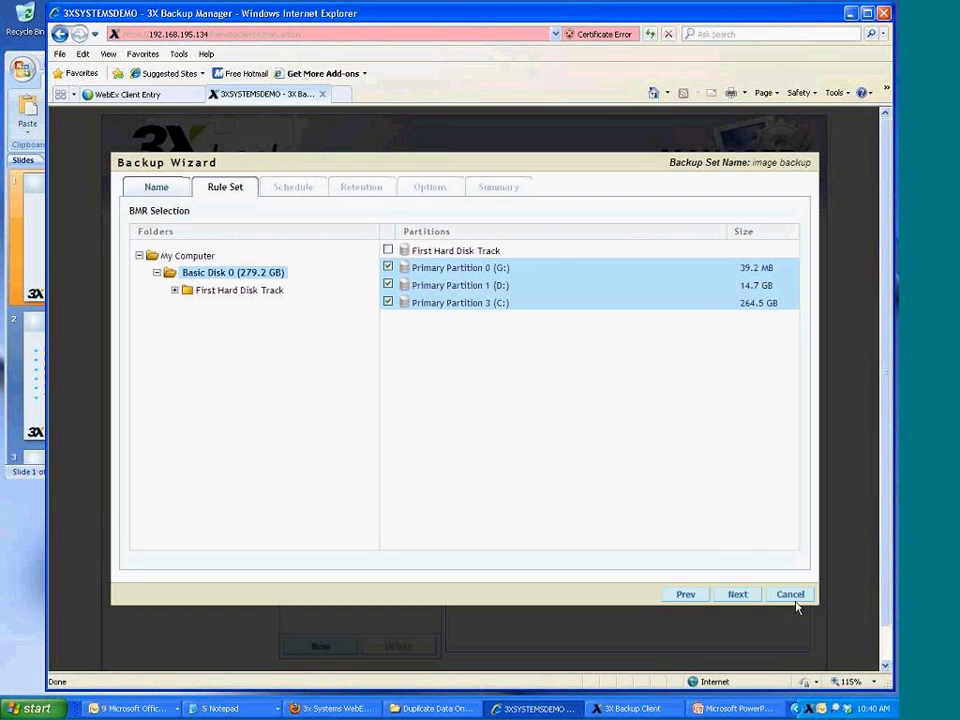
pyautogui.click(737, 594)
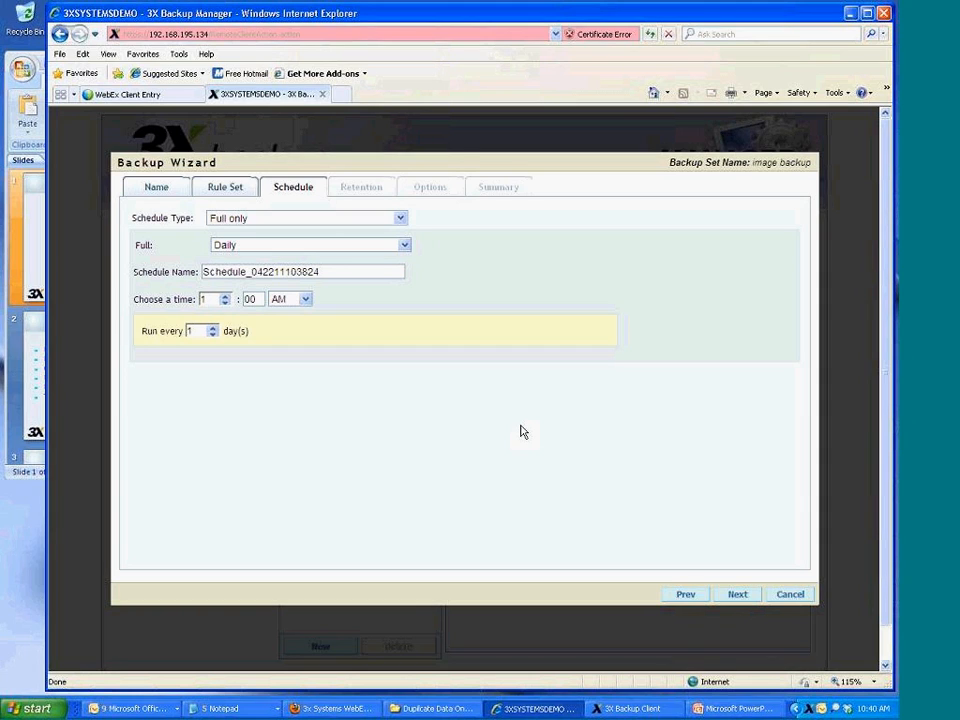
# Choose Full and Differential scheduling and Keep Forever retention, then cancel the wizard
pyautogui.click(364, 219)
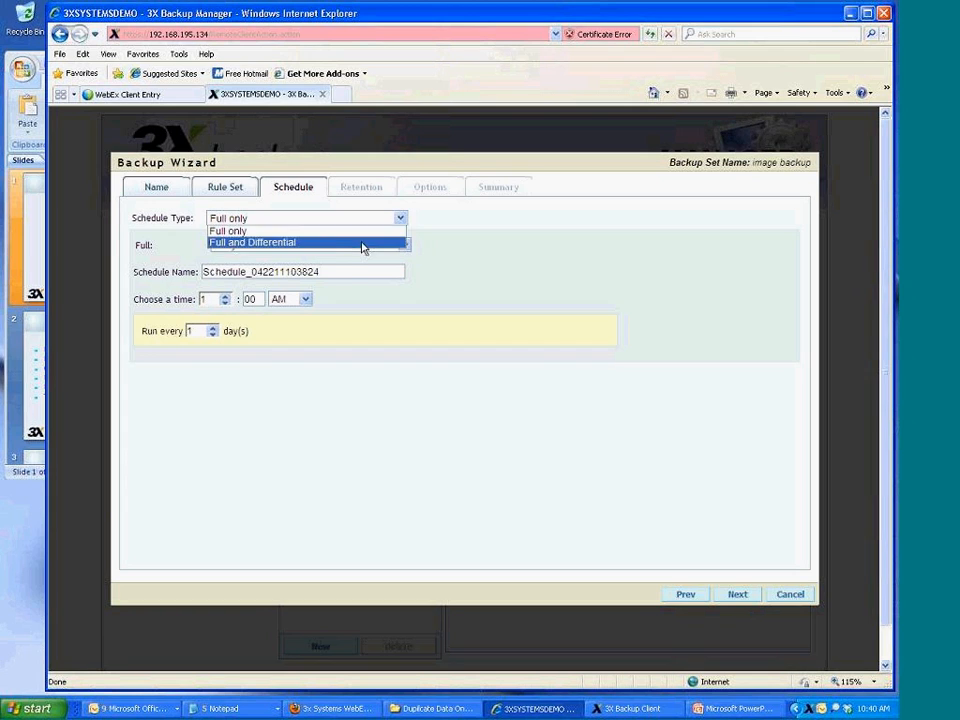
pyautogui.click(363, 244)
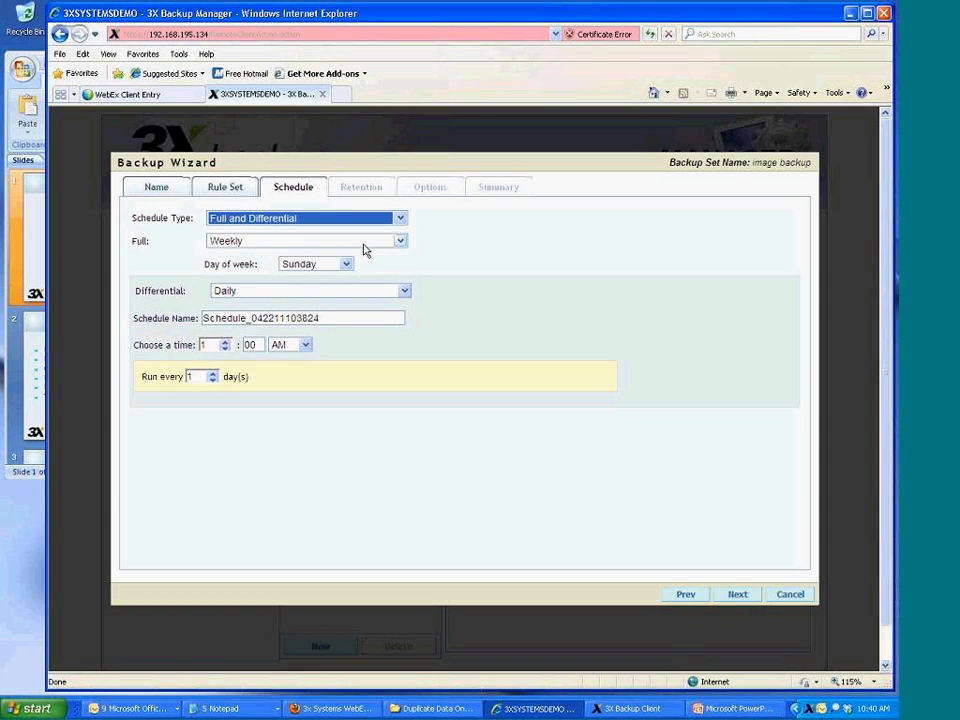
pyautogui.click(737, 596)
pyautogui.click(238, 233)
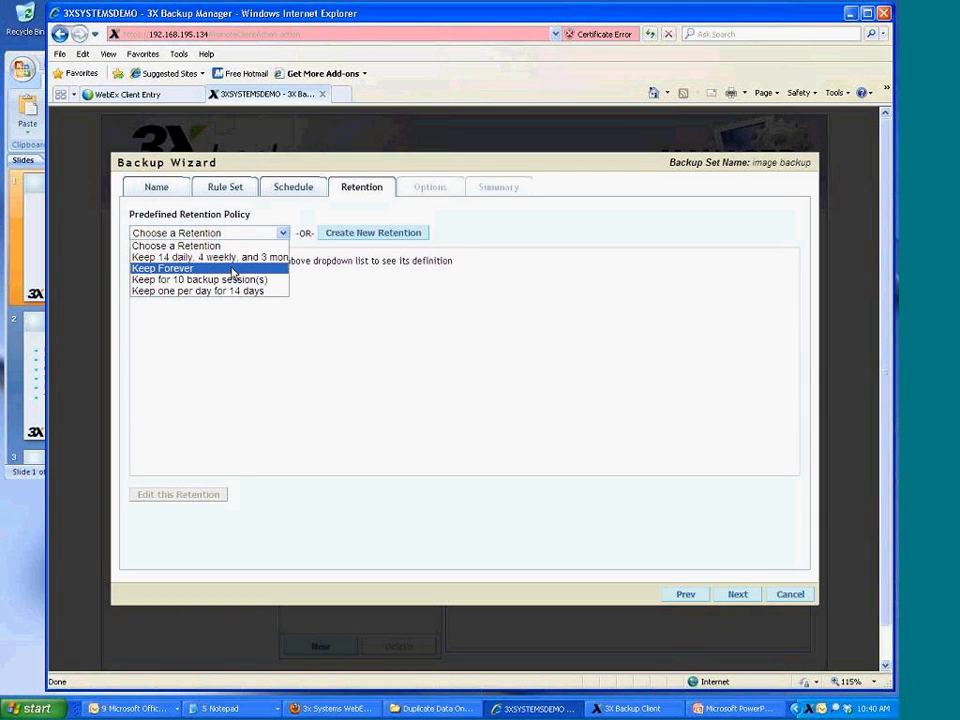
pyautogui.click(236, 268)
pyautogui.click(737, 595)
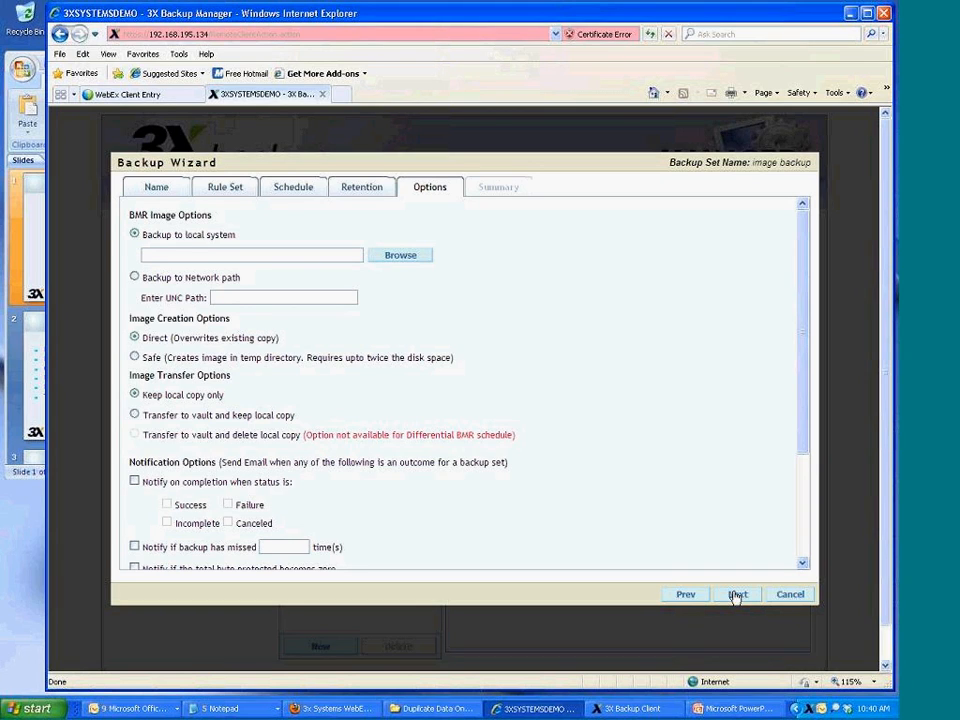
pyautogui.click(791, 595)
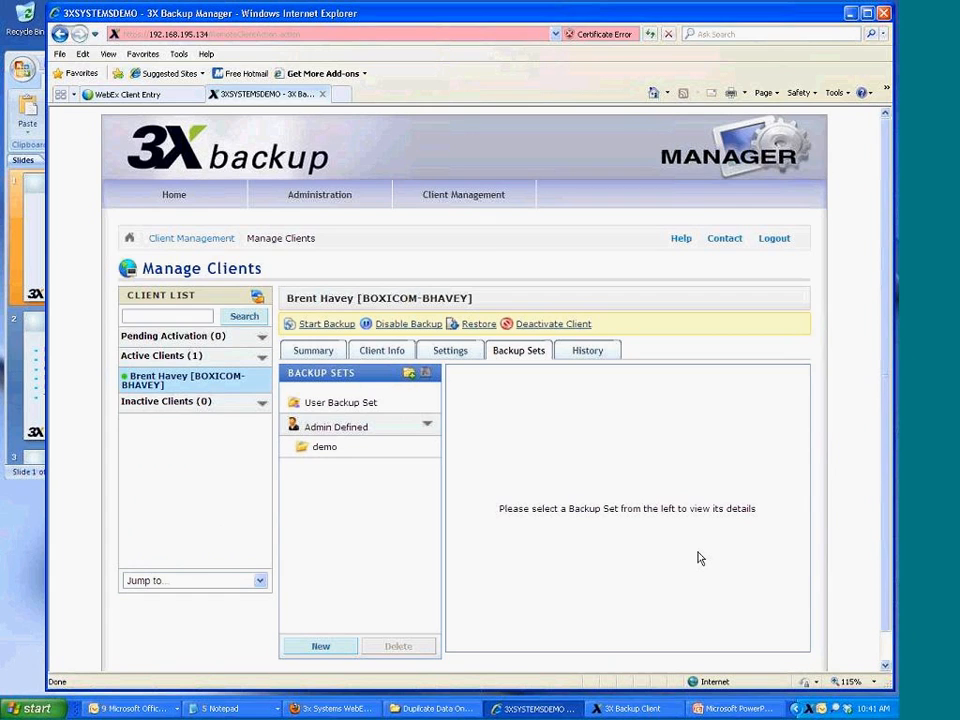
# Open Client Management > Client Software to see the 3X BMR for Windows and Rescue CD downloads
pyautogui.moveTo(474, 204)
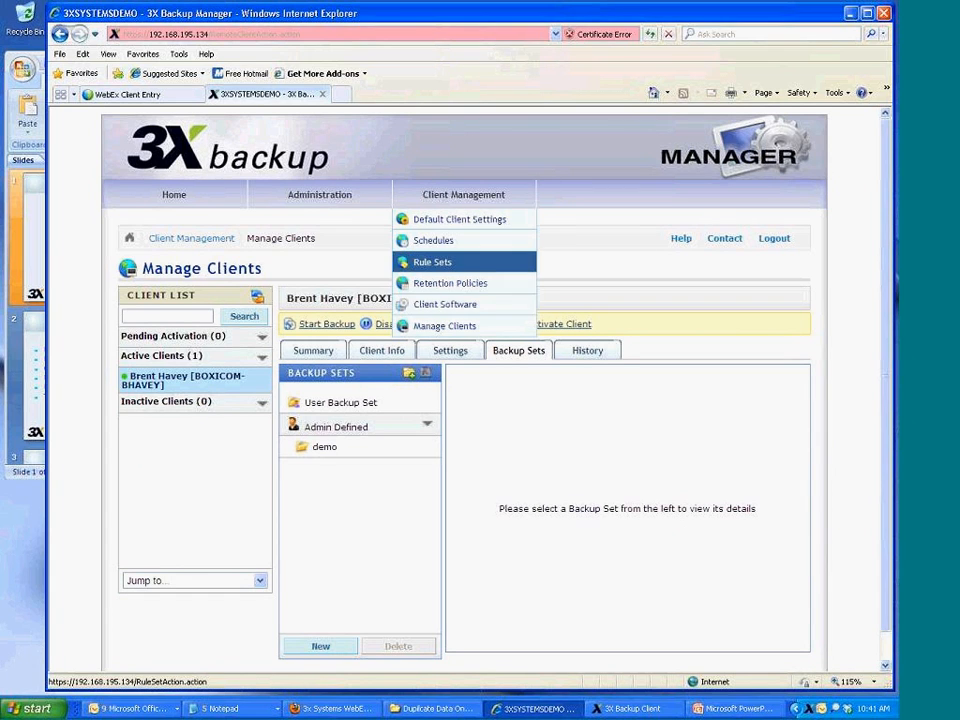
pyautogui.click(469, 317)
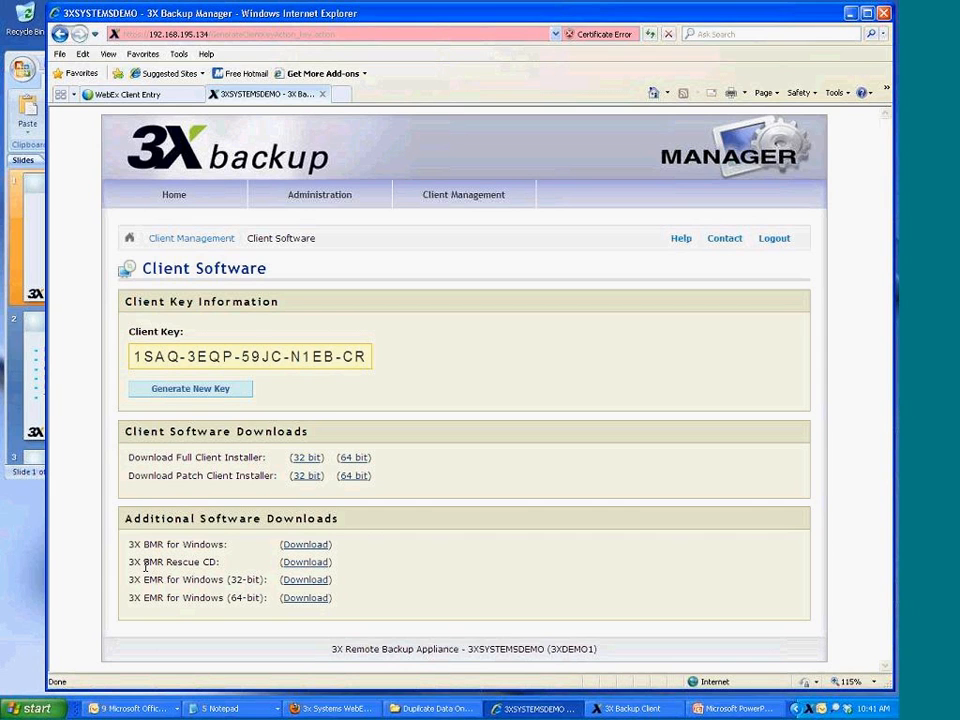
# Minimize the web manager and PowerPoint, raise 3X Backup Client, and show its Dashboard
pyautogui.click(852, 14)
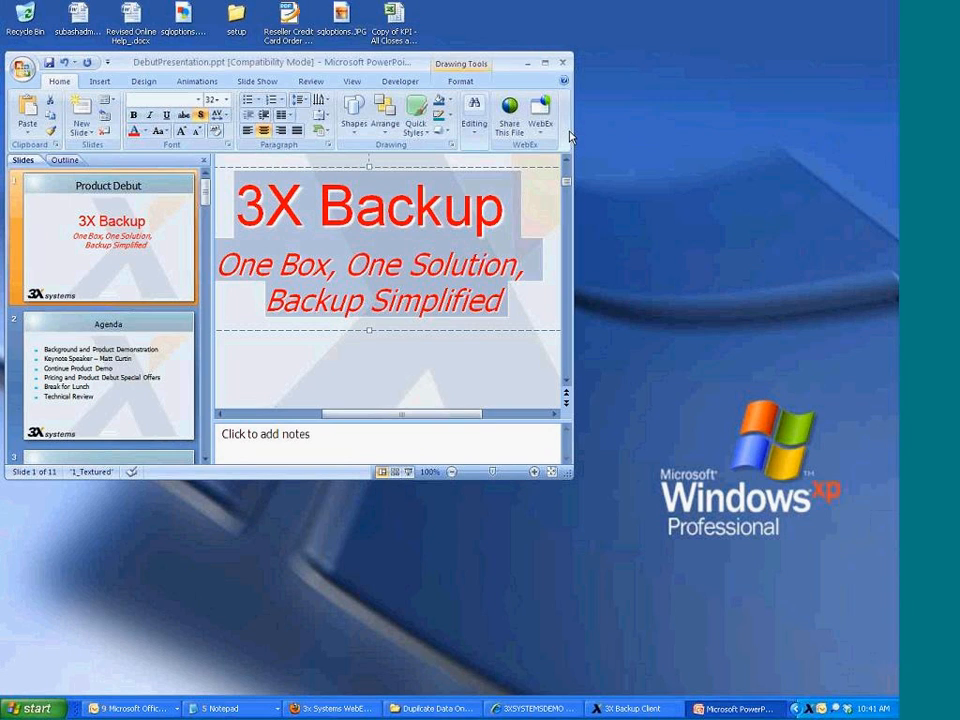
pyautogui.click(528, 64)
pyautogui.click(622, 708)
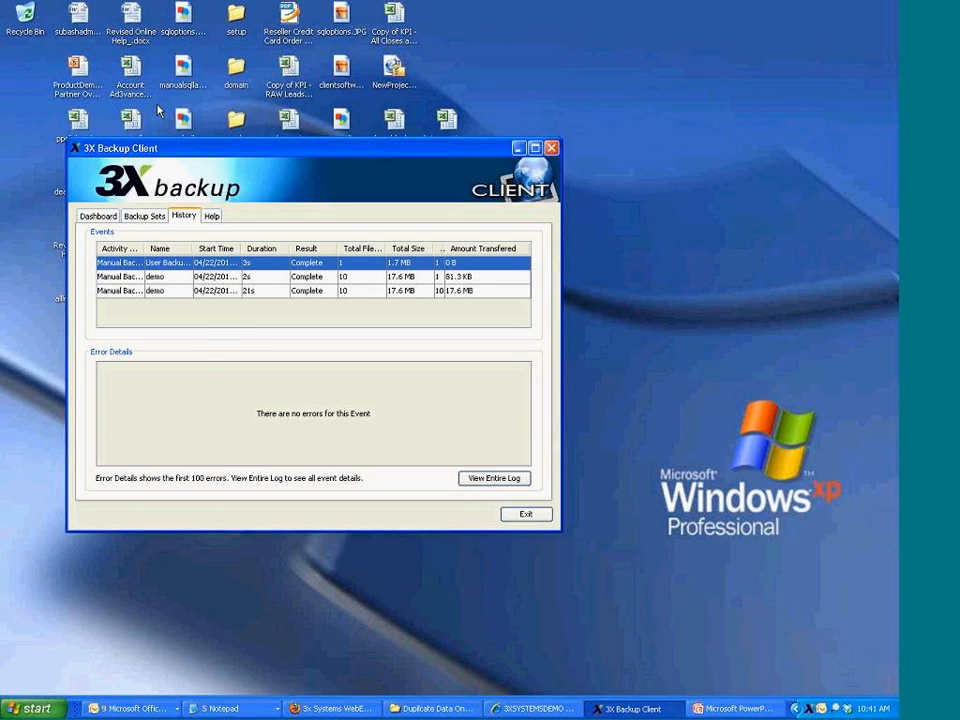
pyautogui.moveTo(172, 156); pyautogui.dragTo(155, 118)
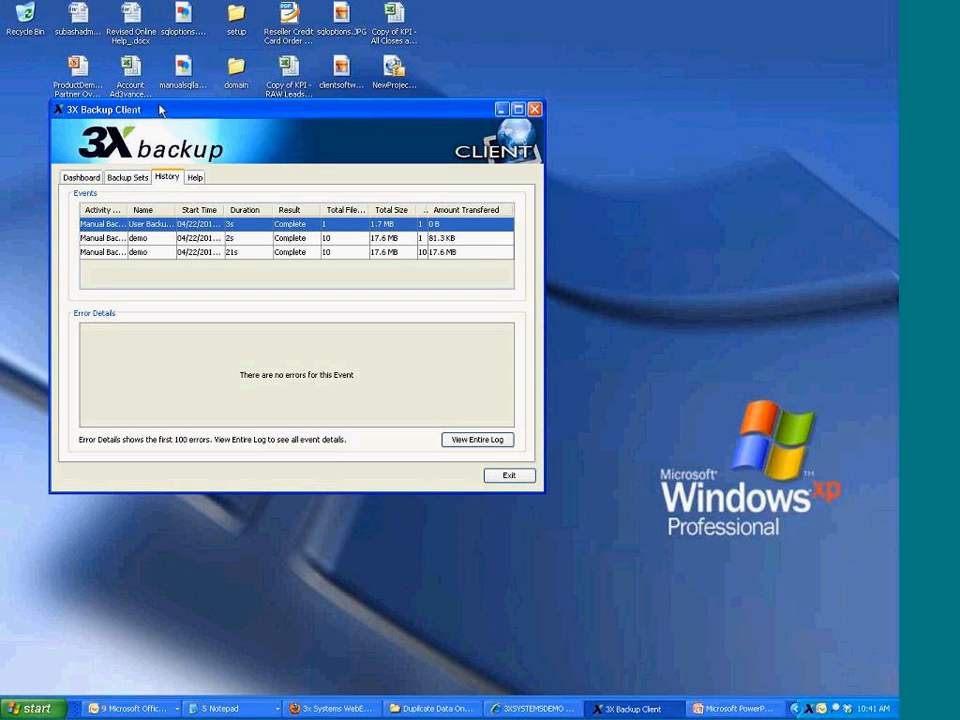
pyautogui.click(82, 178)
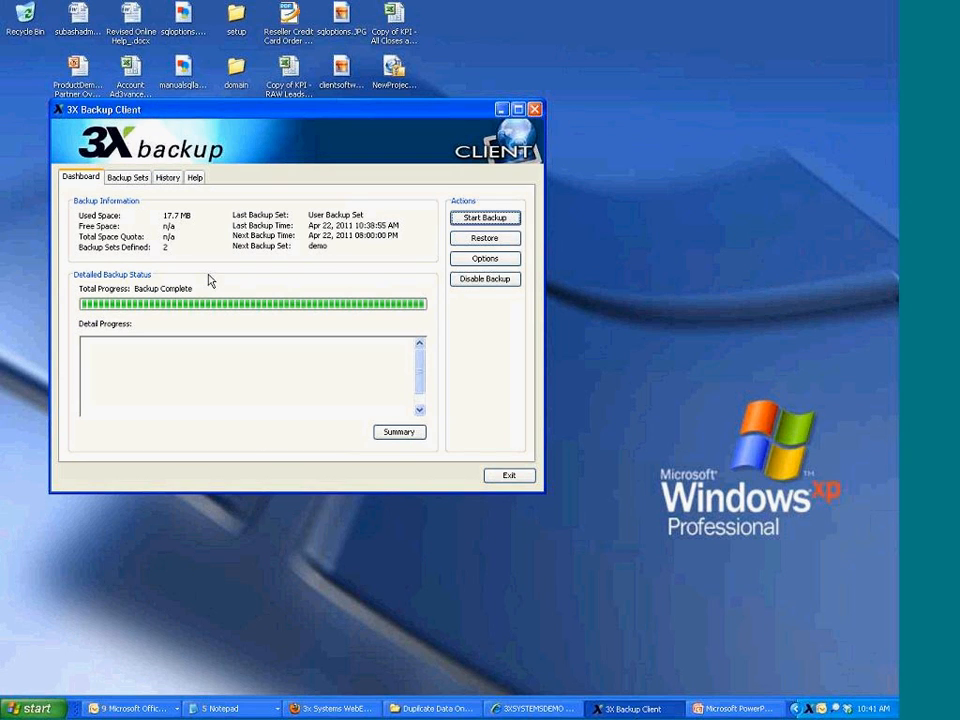
# Start a single-file restore of 3XDemo\DebutPresentation.ppt from the 10:38:06 AM backup session
pyautogui.click(490, 239)
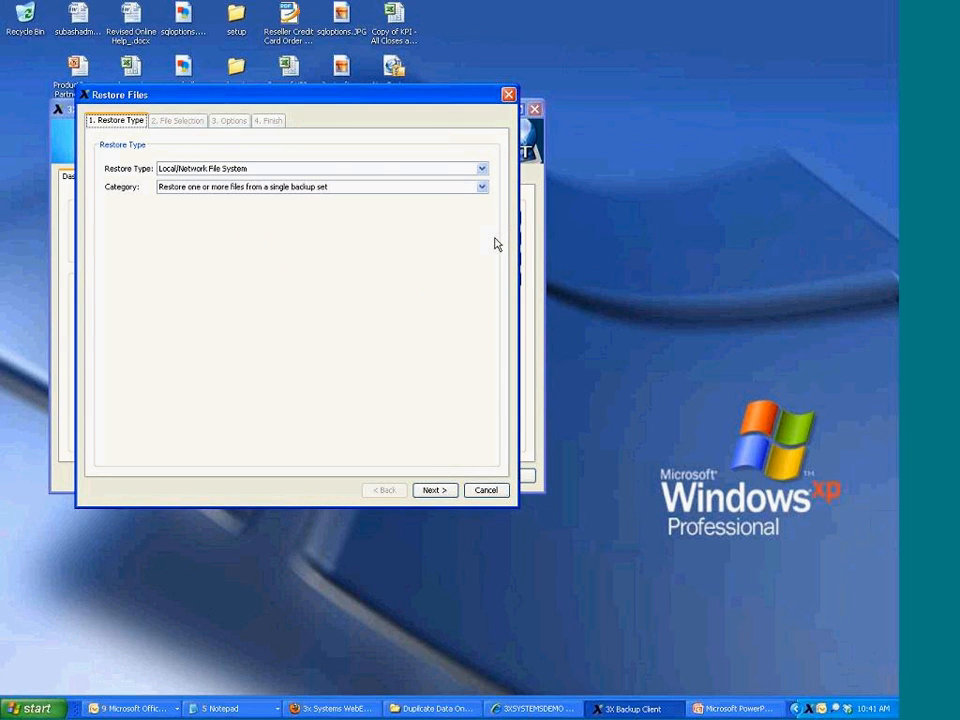
pyautogui.click(427, 192)
pyautogui.click(415, 213)
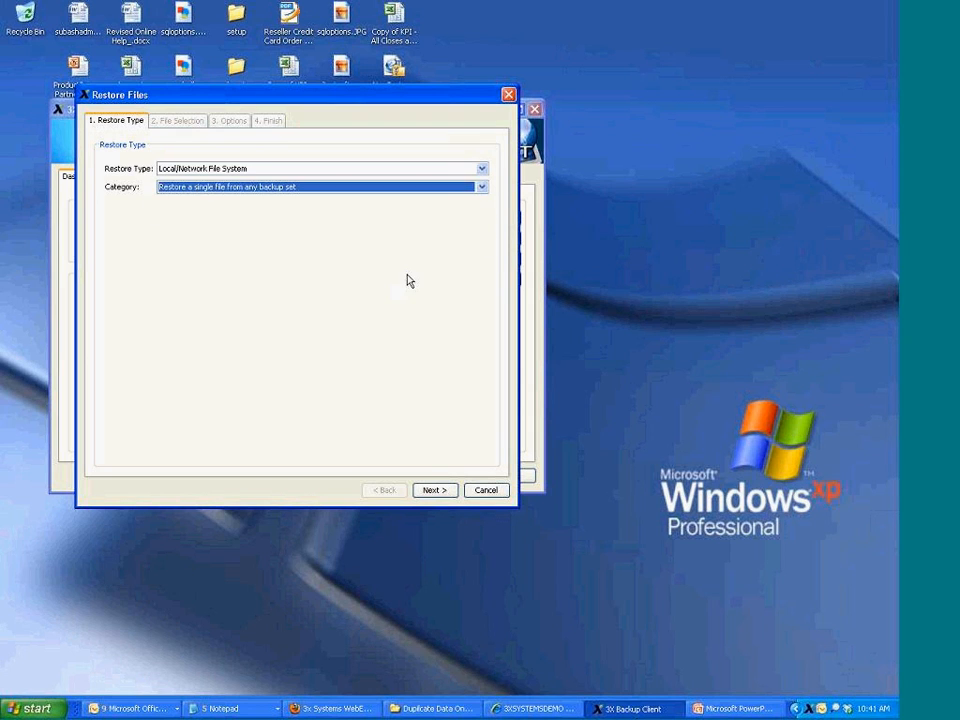
pyautogui.click(434, 490)
pyautogui.click(124, 164)
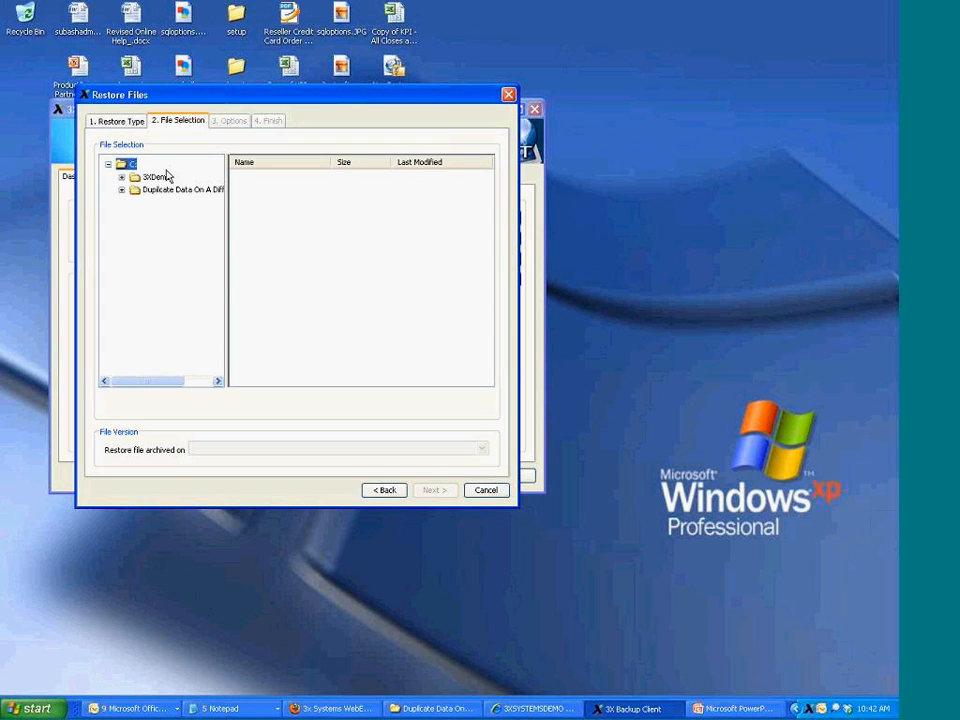
pyautogui.click(148, 176)
pyautogui.click(250, 211)
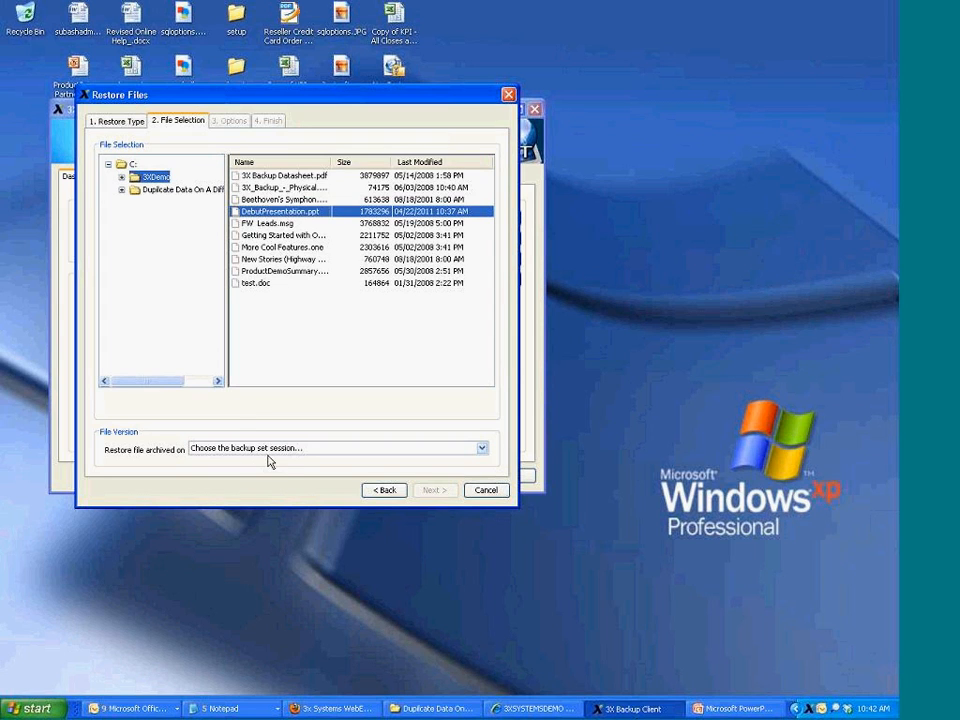
pyautogui.click(277, 452)
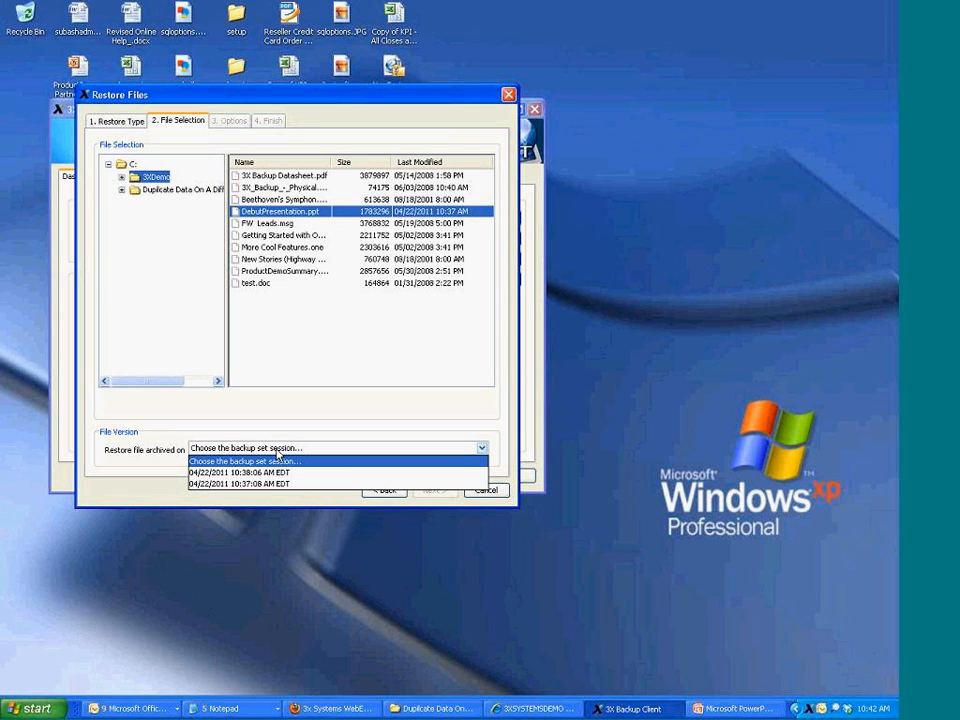
pyautogui.click(235, 472)
pyautogui.click(436, 491)
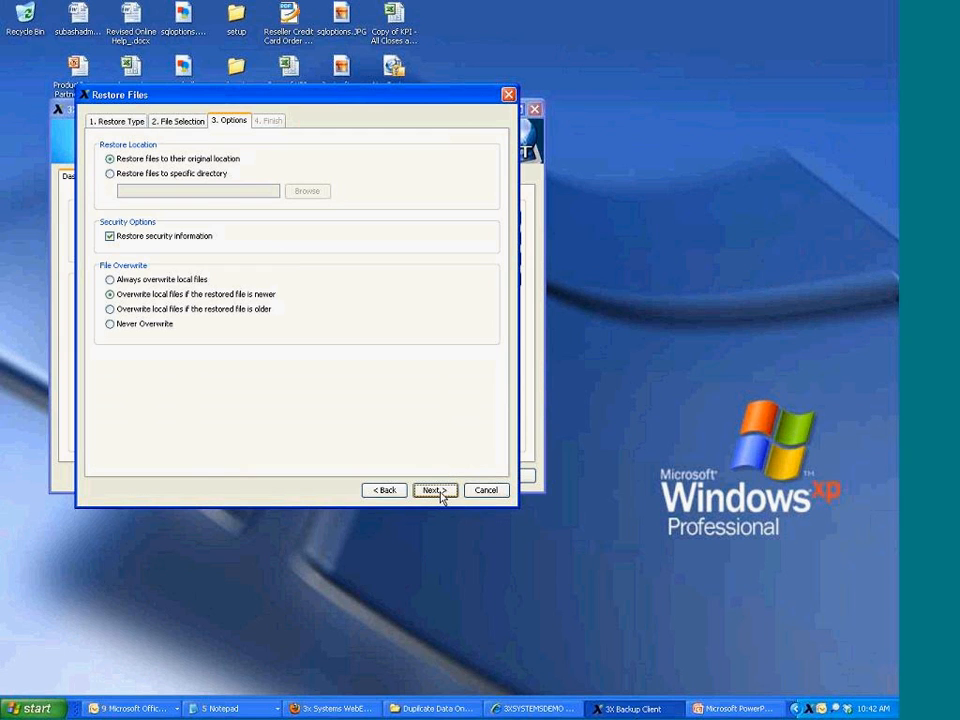
# Restore the file to the Desktop folder and check its status on the dashboard
pyautogui.click(166, 174)
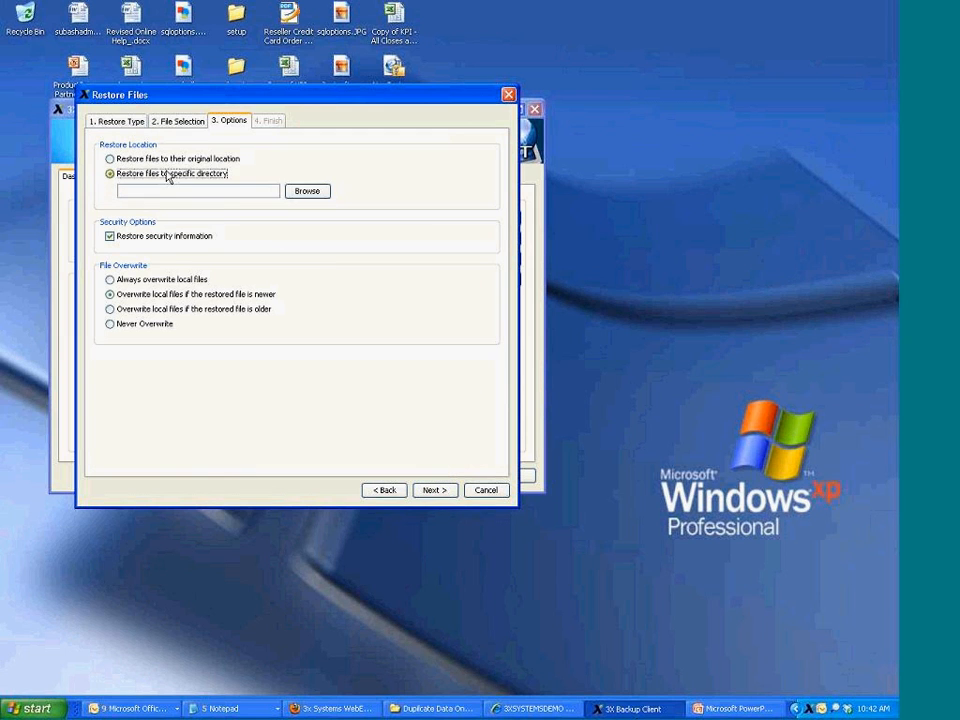
pyautogui.click(306, 190)
pyautogui.click(122, 280)
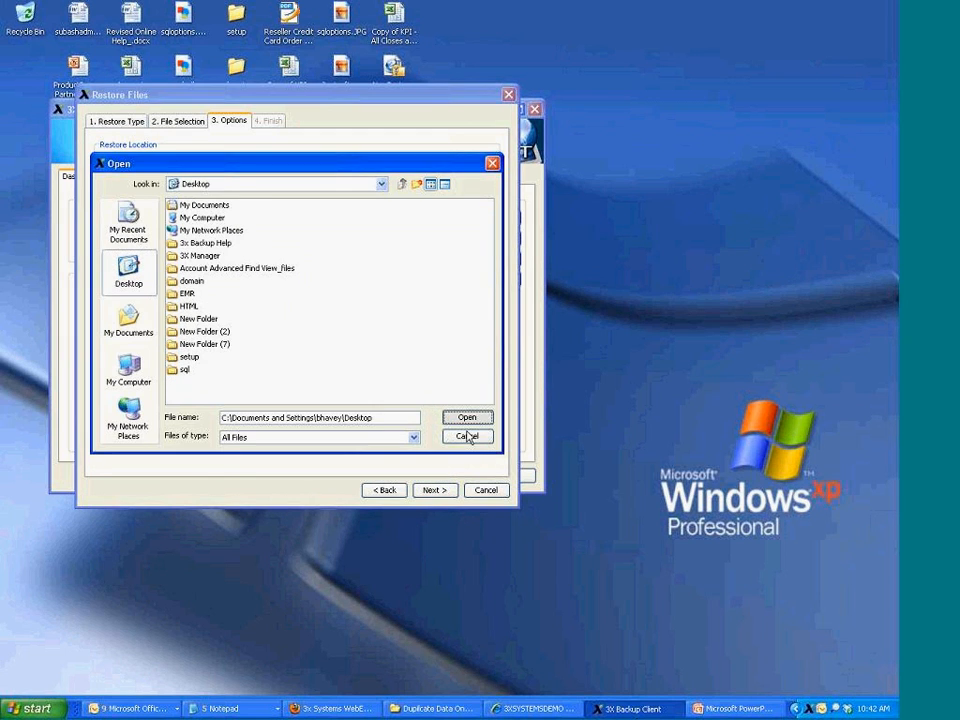
pyautogui.click(467, 419)
pyautogui.click(436, 490)
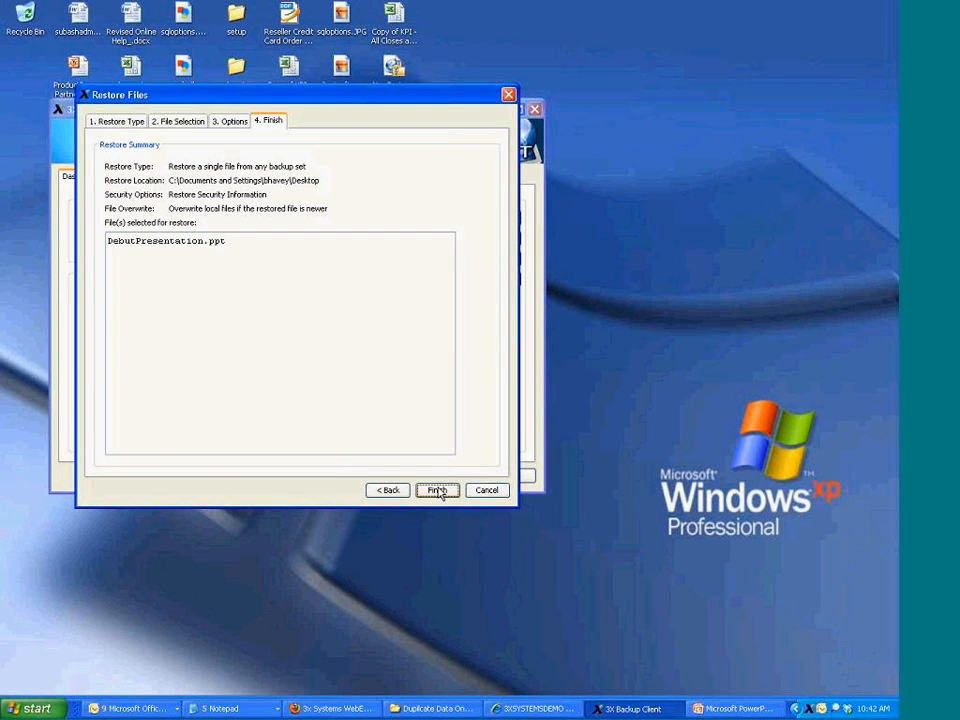
pyautogui.click(438, 491)
pyautogui.click(417, 433)
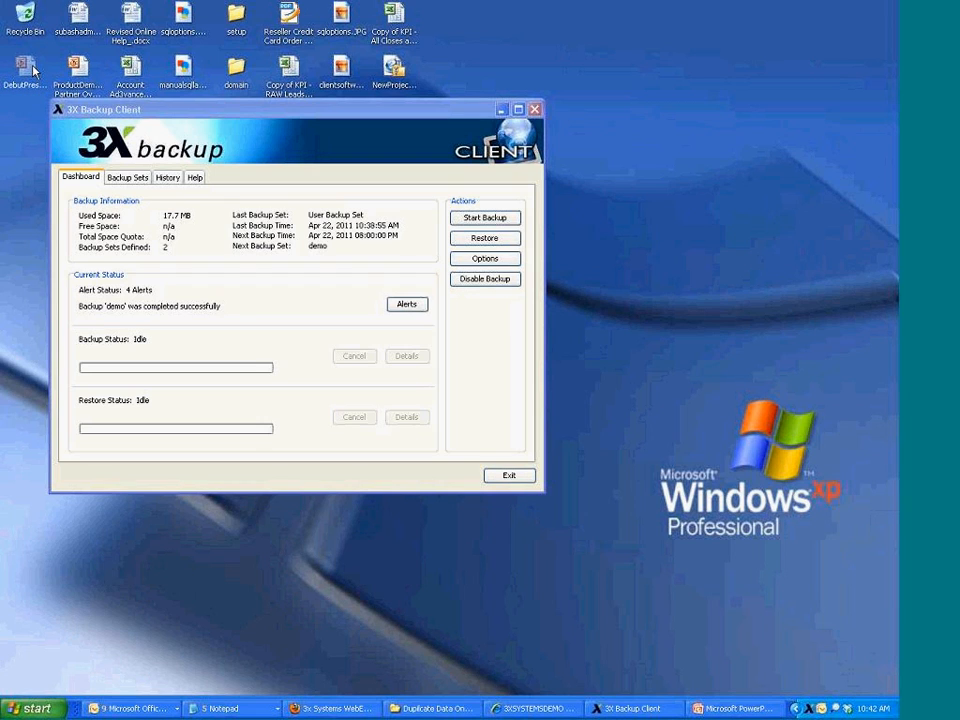
# Delete the restored DebutPresentation.ppt from the desktop and switch to the web backup manager
pyautogui.moveTo(33, 70)
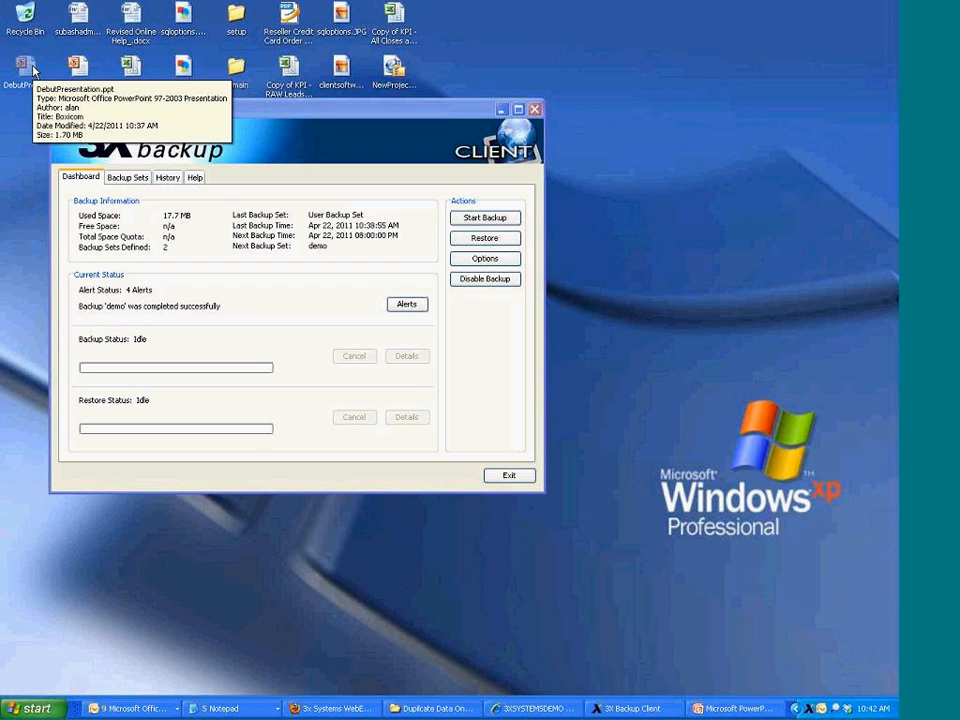
pyautogui.click(33, 70)
pyautogui.press('Delete')
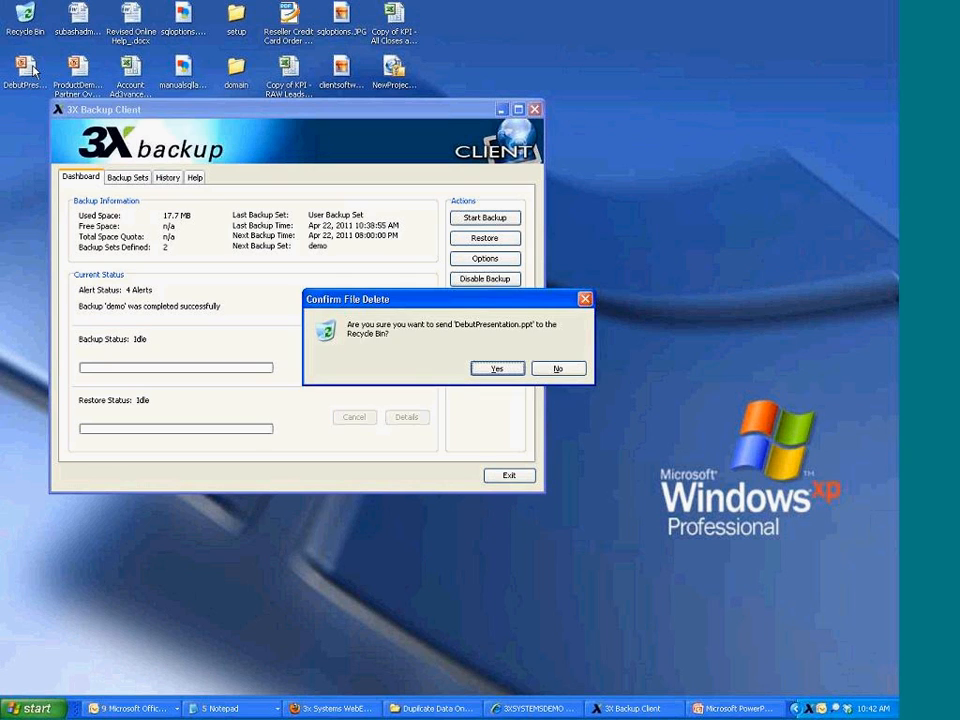
pyautogui.press('Return')
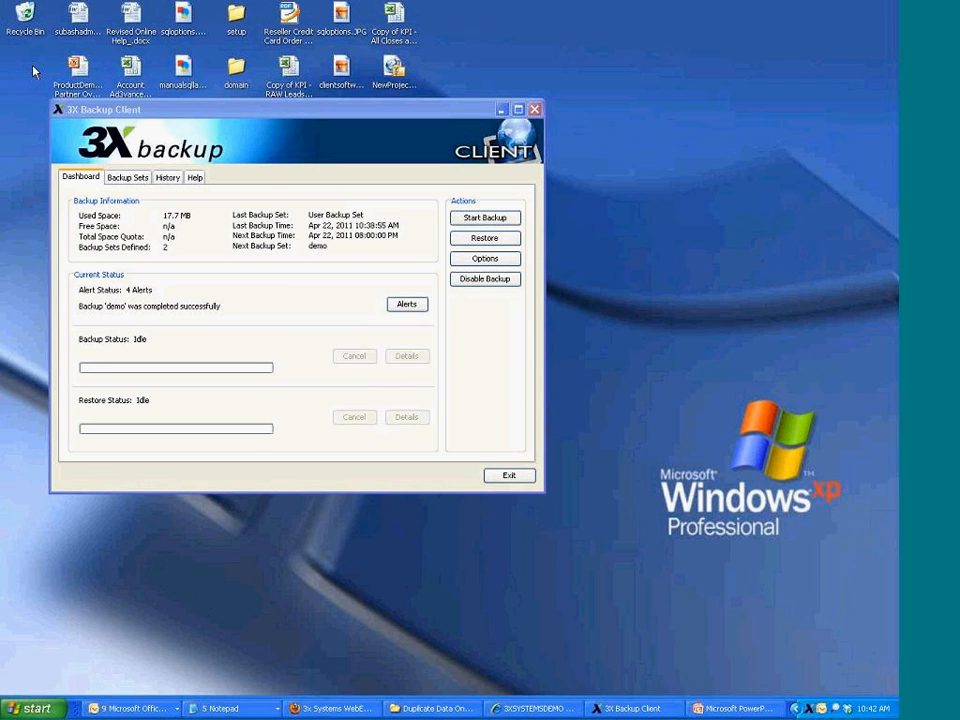
pyautogui.click(530, 708)
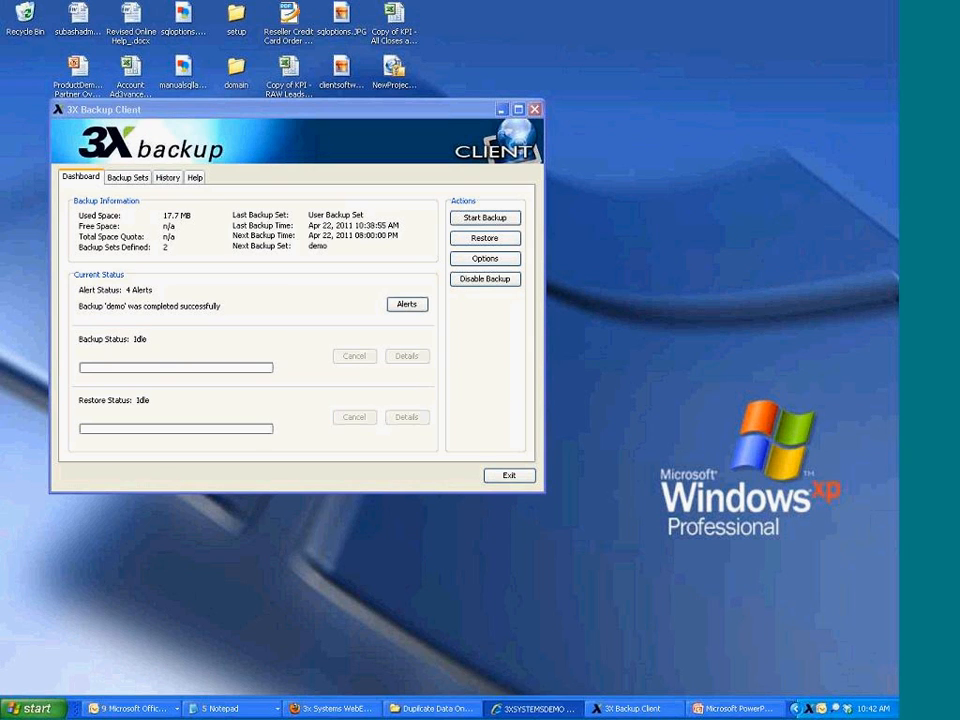
# On Manage Clients, start a single-file restore for the active client
pyautogui.moveTo(463, 194)
pyautogui.click(444, 326)
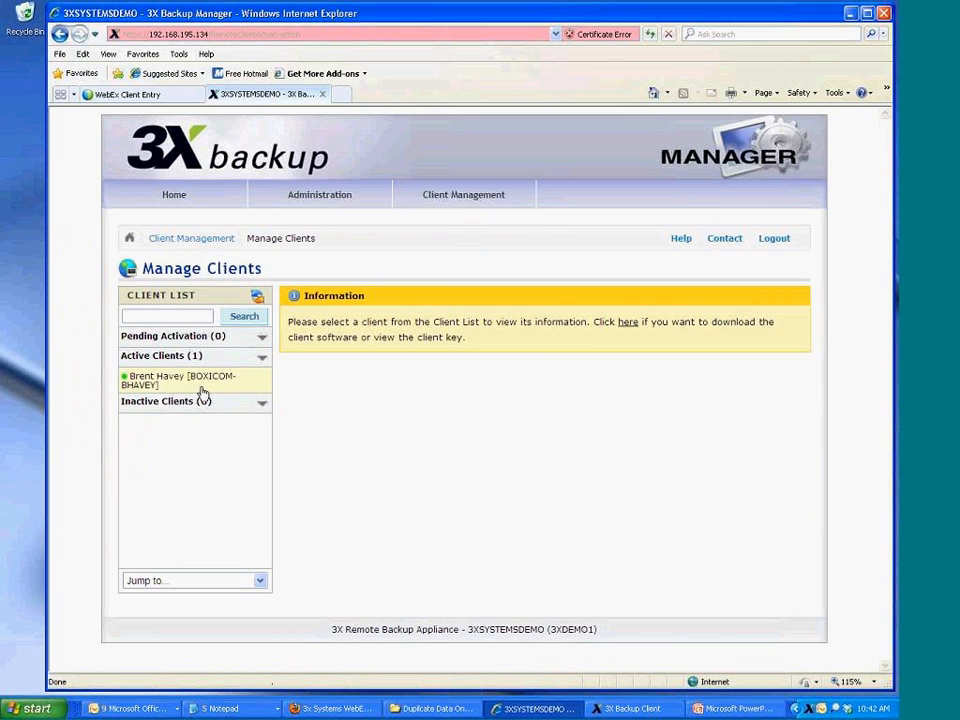
pyautogui.click(200, 384)
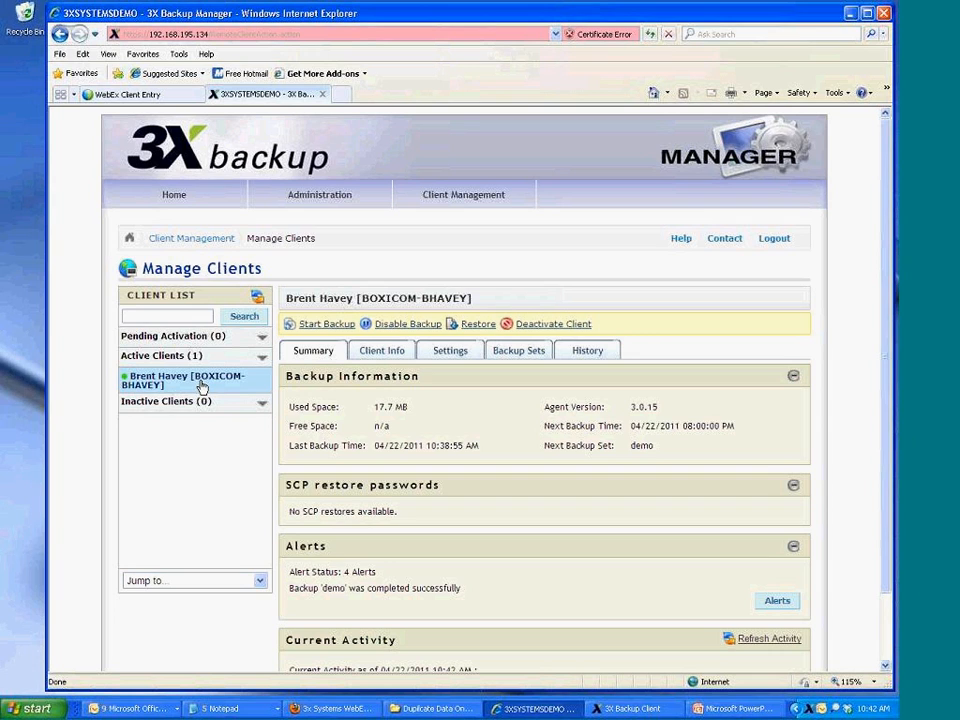
pyautogui.click(468, 328)
pyautogui.click(252, 259)
pyautogui.click(253, 283)
pyautogui.click(737, 575)
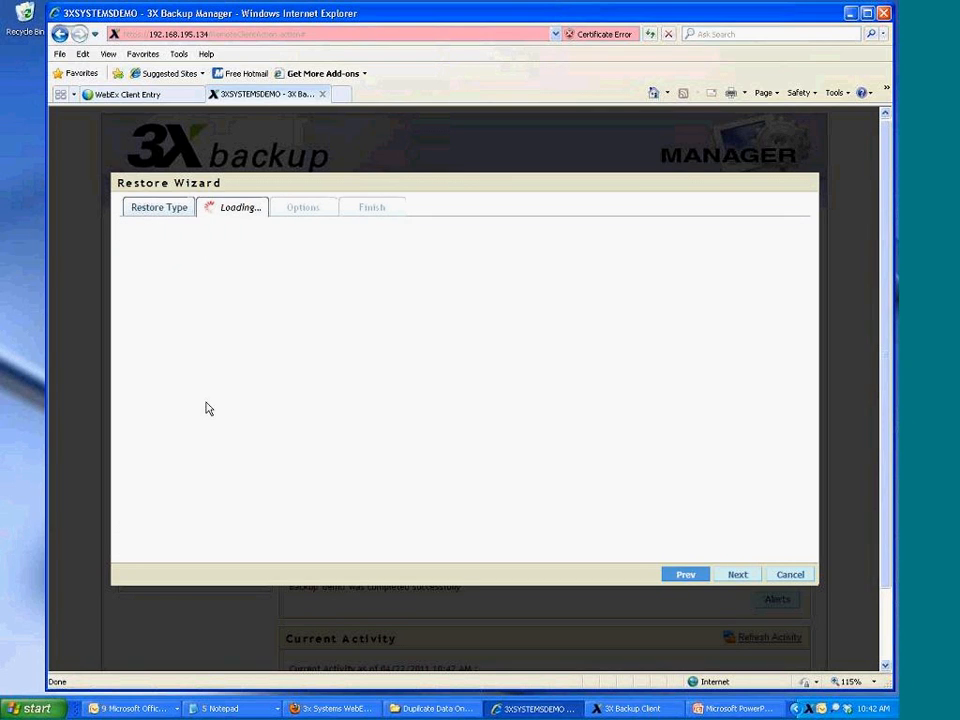
# Choose 3XDemo\DebutPresentation.ppt and its 10:38:06 AM version to restore
pyautogui.click(153, 266)
pyautogui.click(195, 280)
pyautogui.click(390, 308)
pyautogui.click(420, 490)
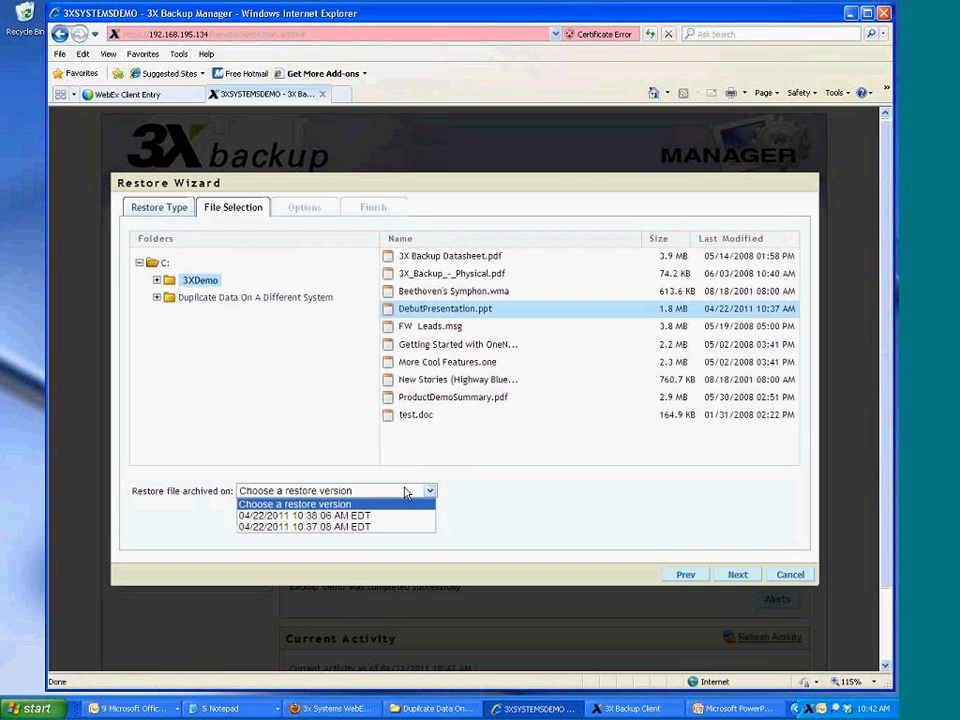
pyautogui.click(392, 512)
pyautogui.click(733, 575)
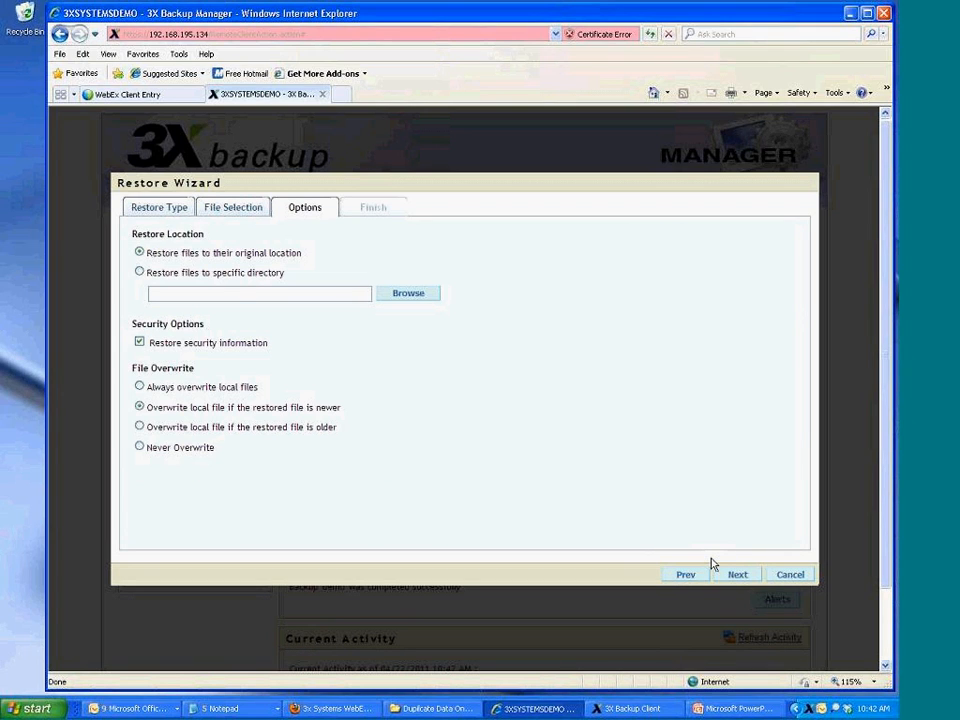
# Set the destination to the user's Desktop folder under Documents and Settings, then submit the restore
pyautogui.click(139, 272)
pyautogui.click(405, 294)
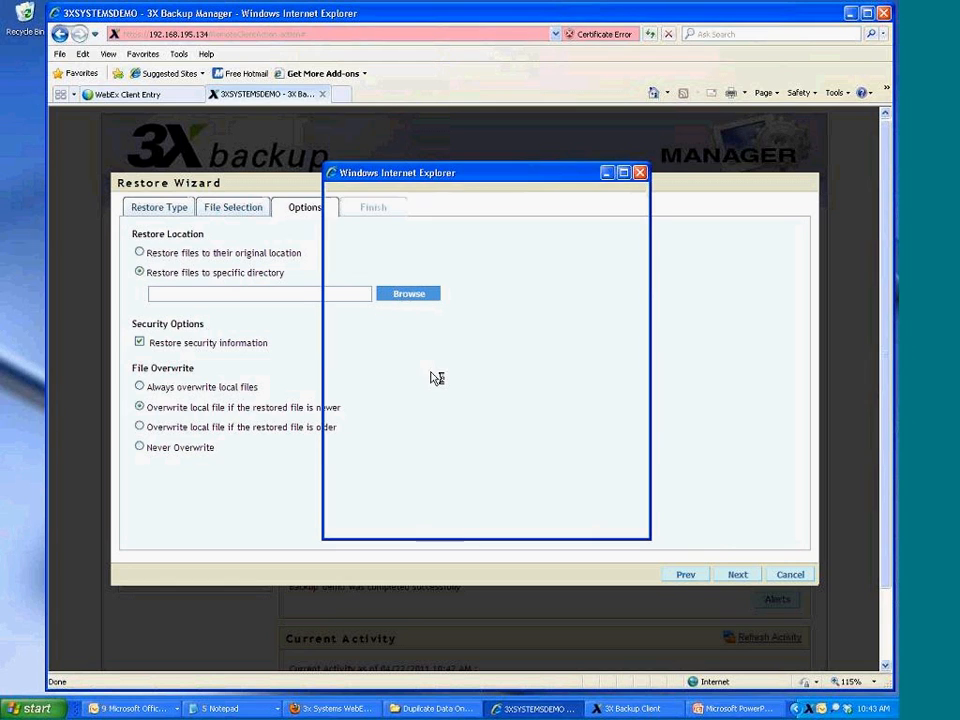
pyautogui.click(340, 234)
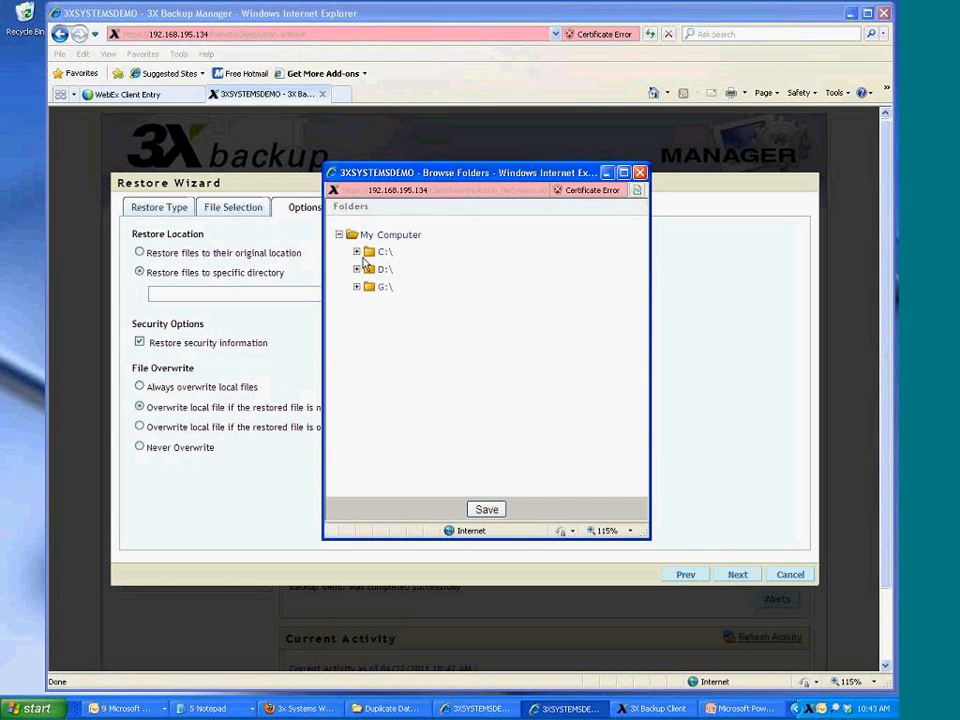
pyautogui.click(357, 252)
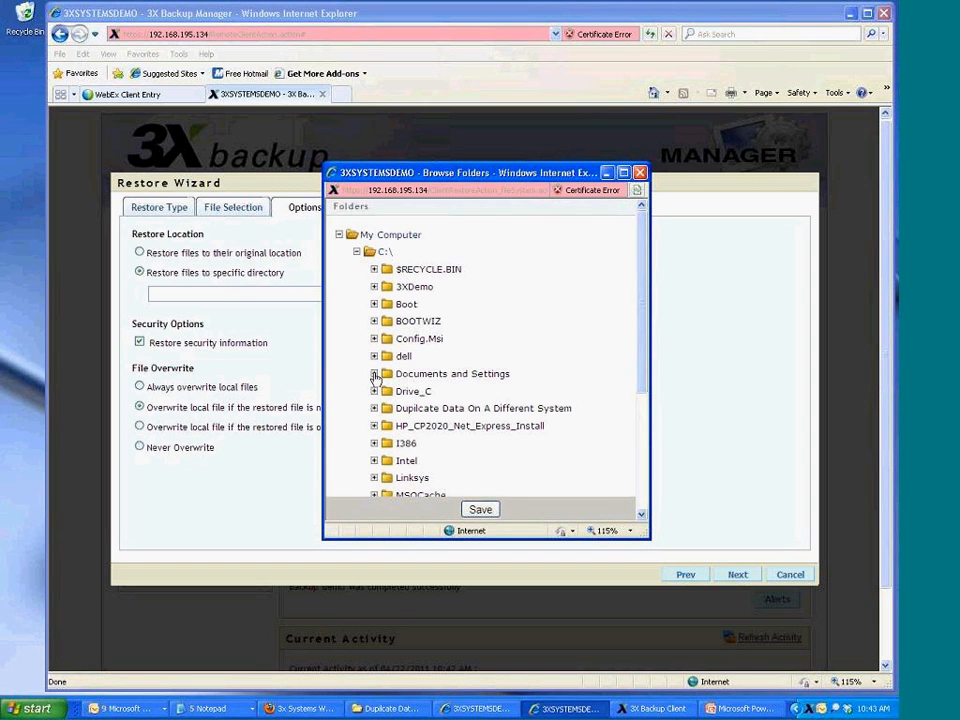
pyautogui.click(374, 373)
pyautogui.click(392, 425)
pyautogui.click(442, 494)
pyautogui.click(480, 509)
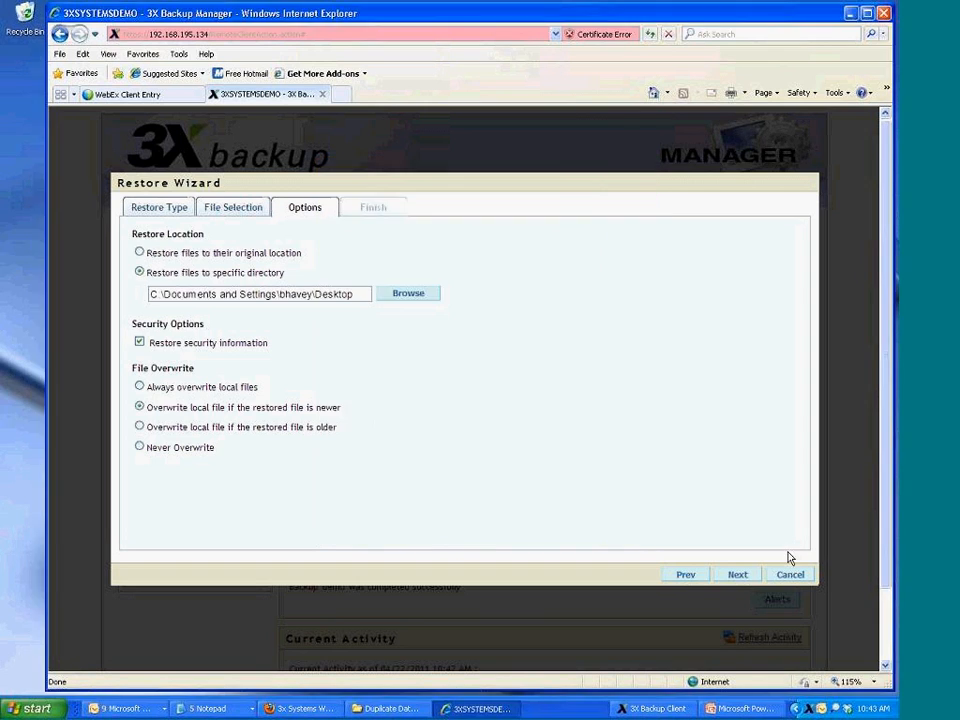
pyautogui.click(738, 574)
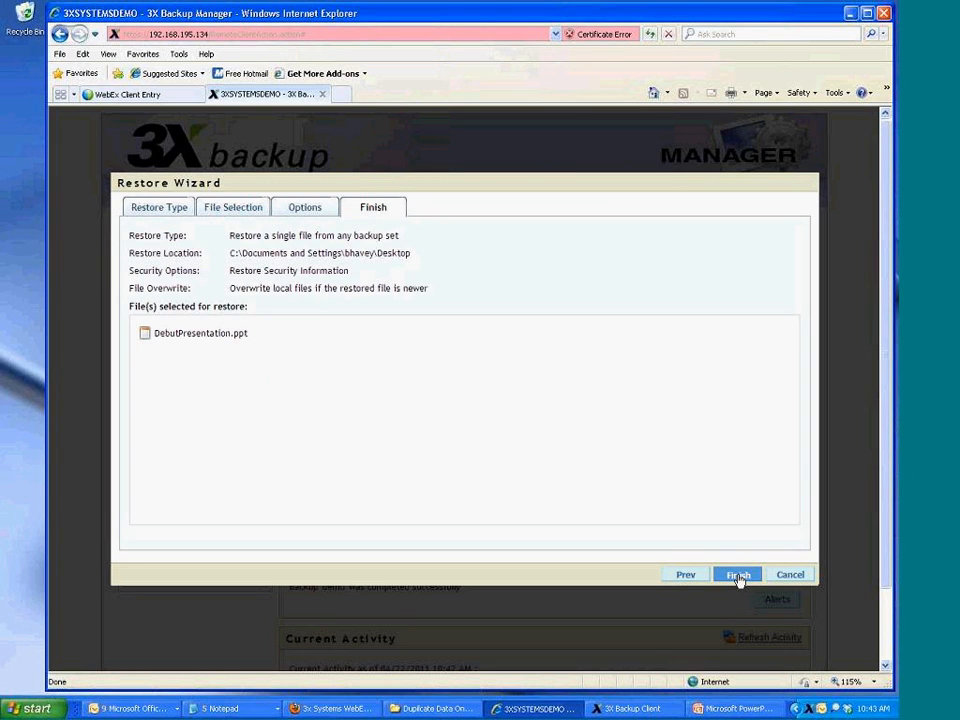
pyautogui.click(738, 582)
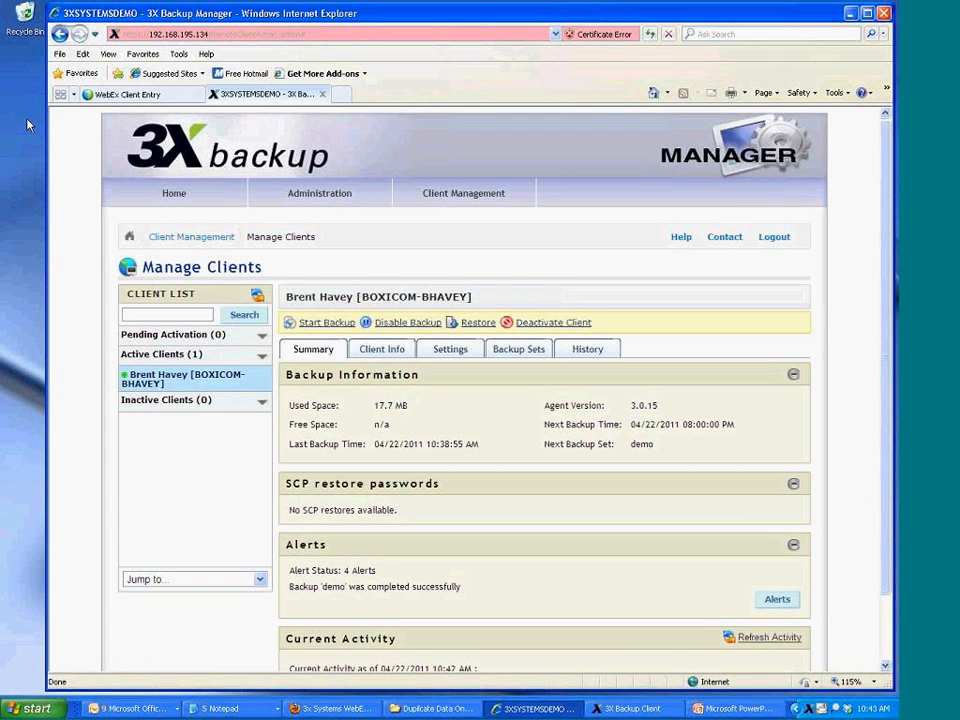
# Select the restored DebutPresentation.ppt on the desktop, then return to the Home system status page
pyautogui.click(12, 60)
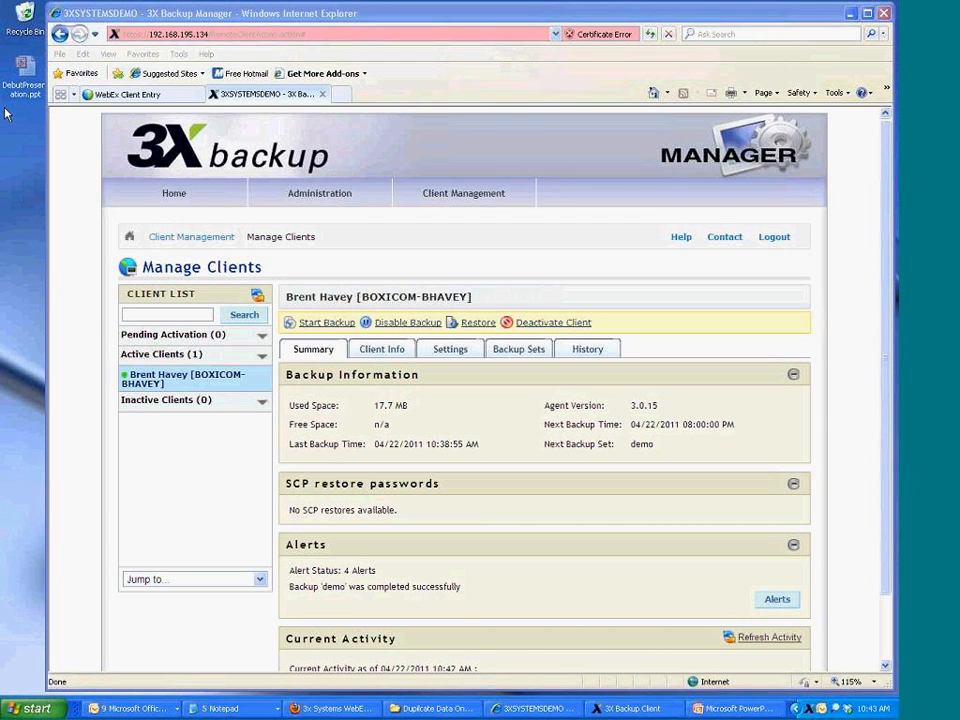
pyautogui.click(172, 200)
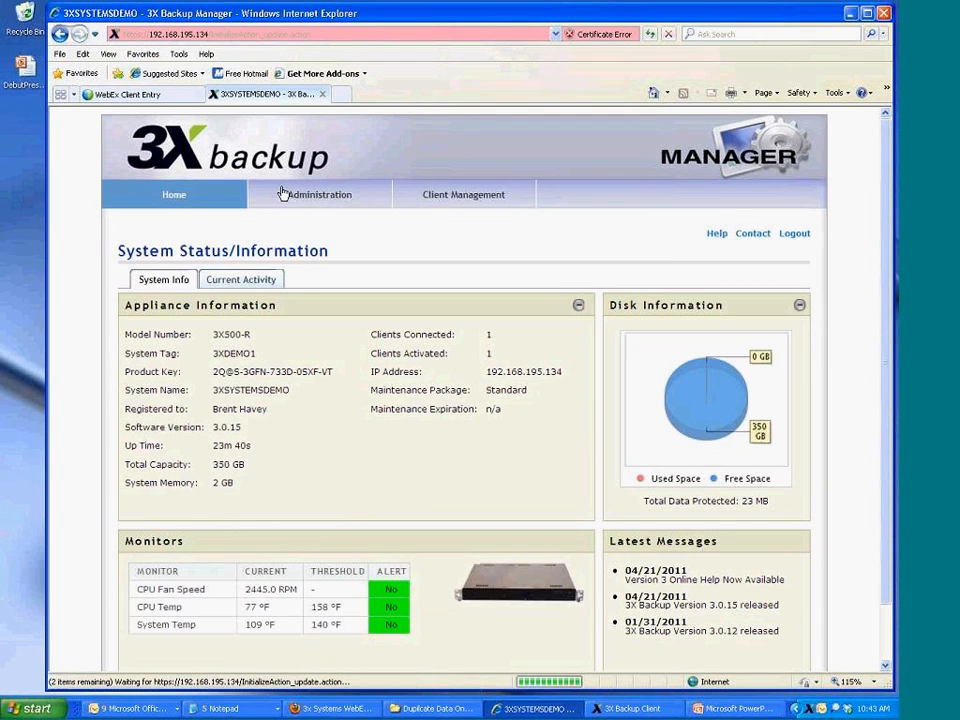